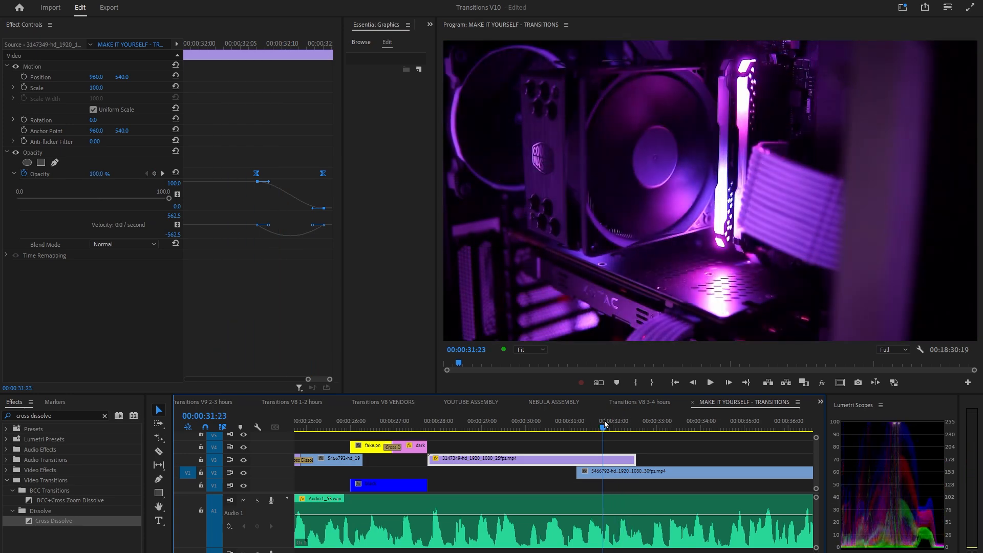
Play back the opacity fade transitions between the clips, scrubbing through them on the timeline.
key(space)
key(space)
drag(269, 225, 277, 224)
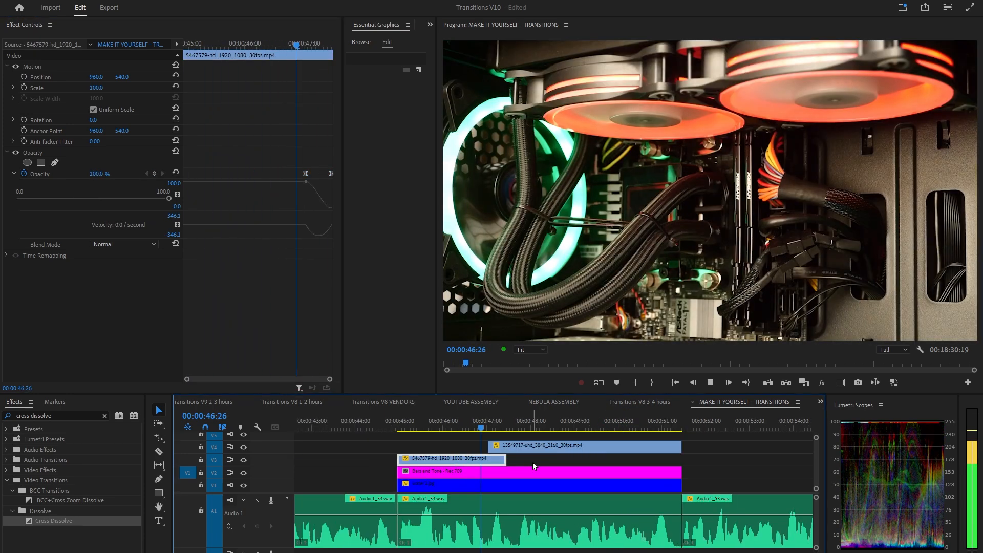
key(space)
click(535, 448)
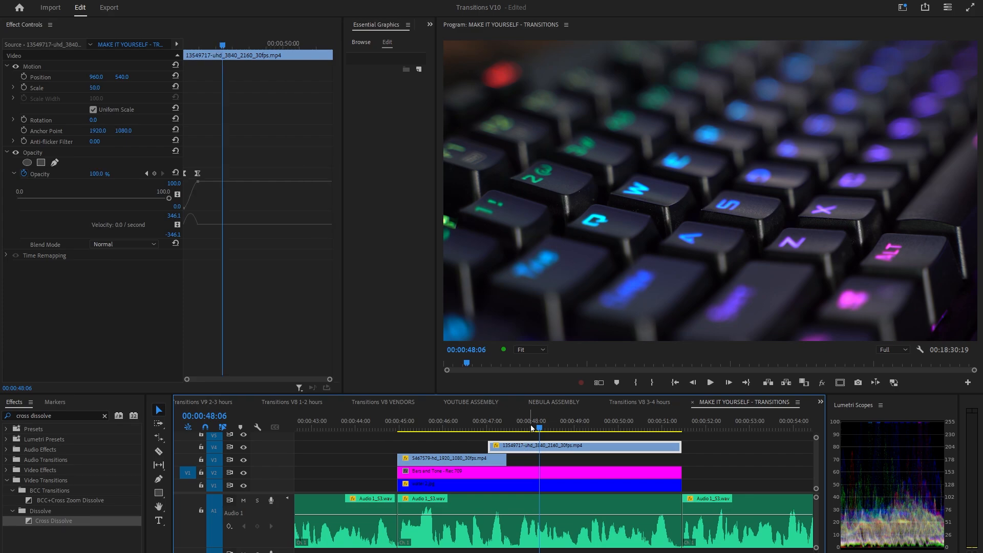
drag(533, 427, 467, 427)
key(space)
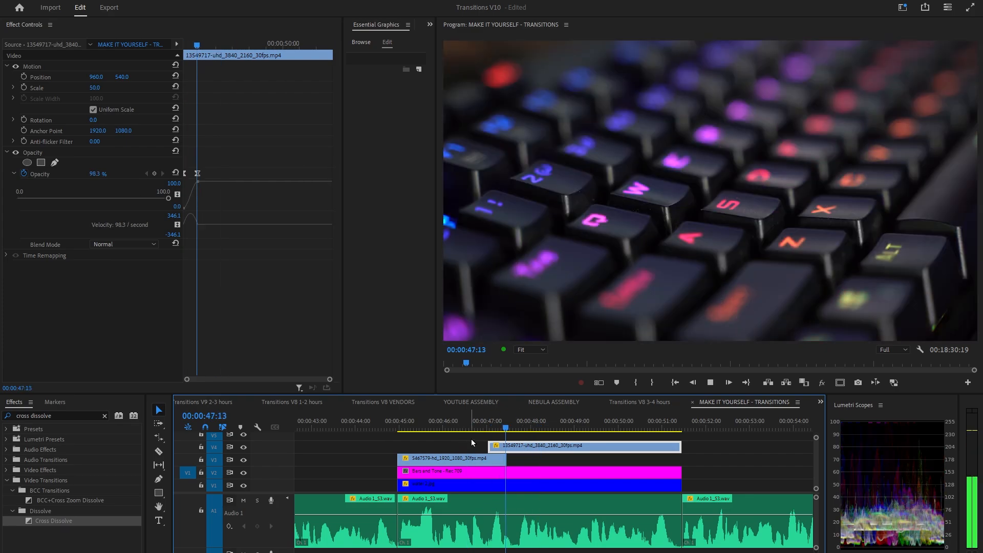
click(502, 425)
key(space)
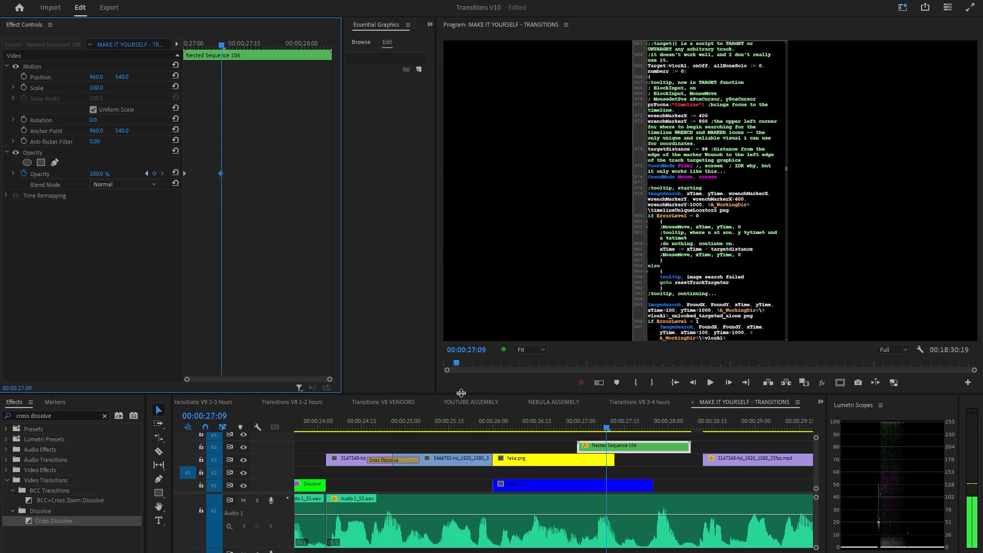
Nest the two overlapping clips into a nested sequence and open it.
key(Left)
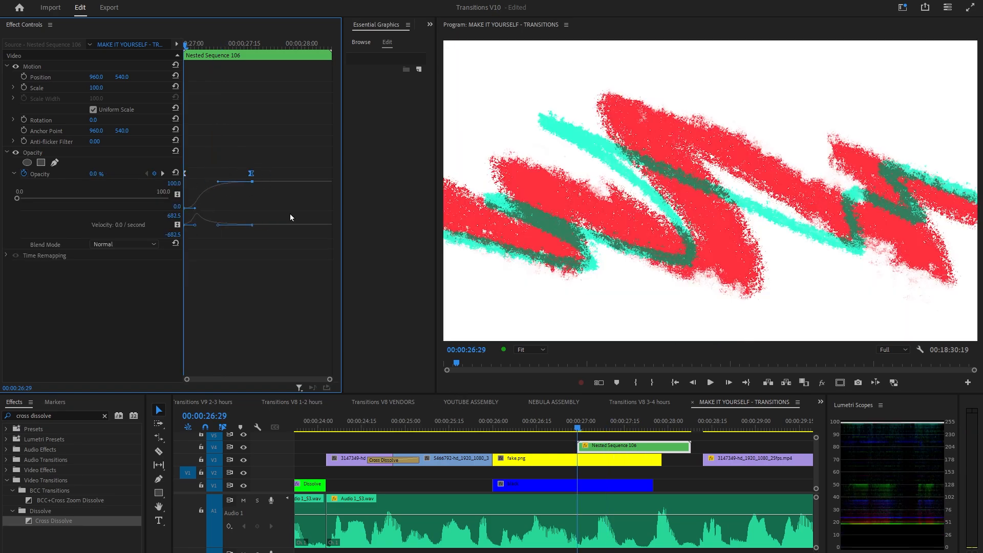
key(space)
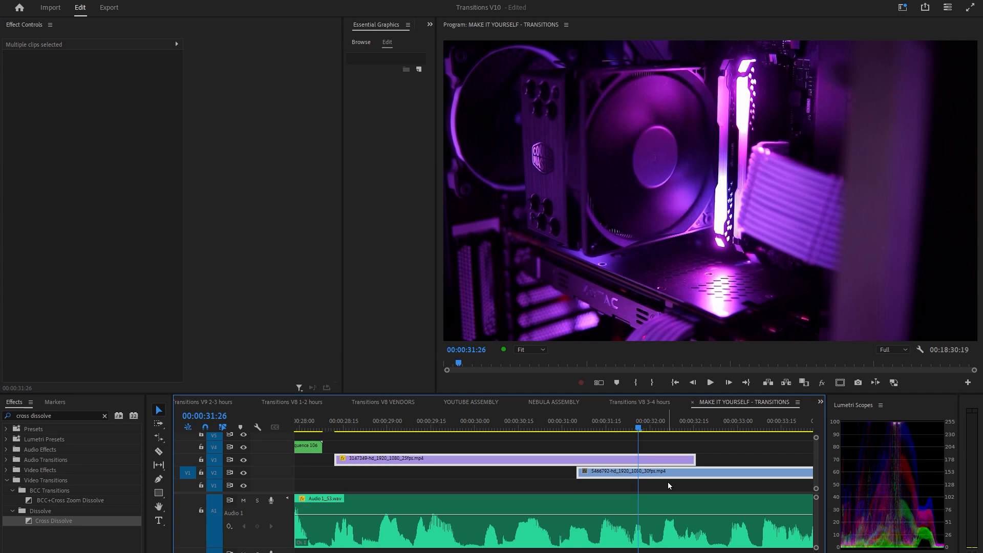
key(alt+n)
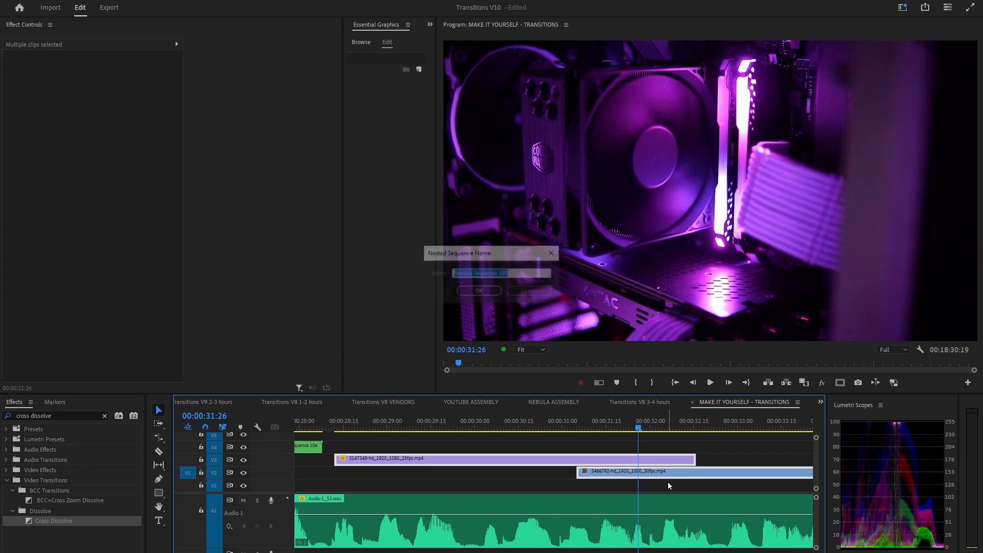
click(490, 294)
double_click(576, 475)
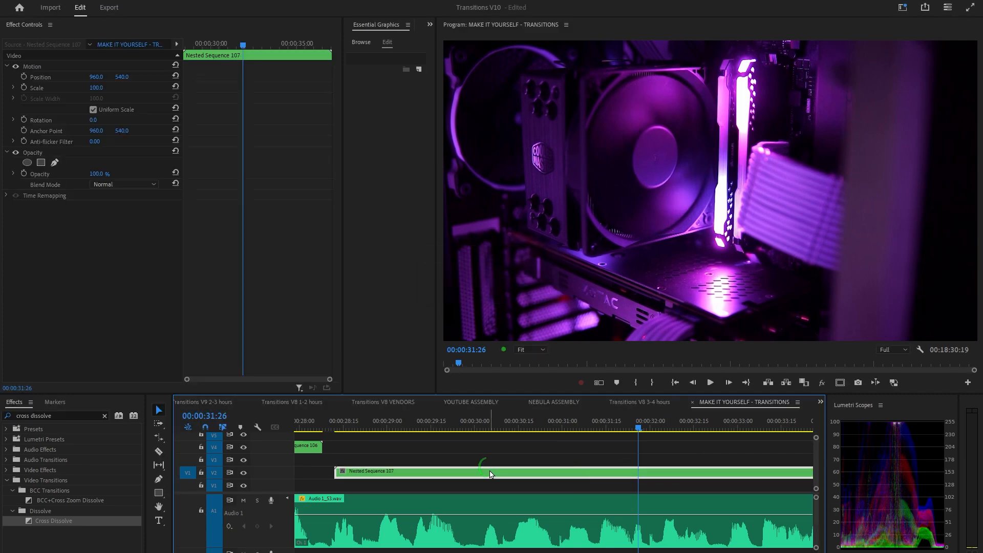
Review the nested sequence's Sequence Settings and close the dialog.
click(67, 11)
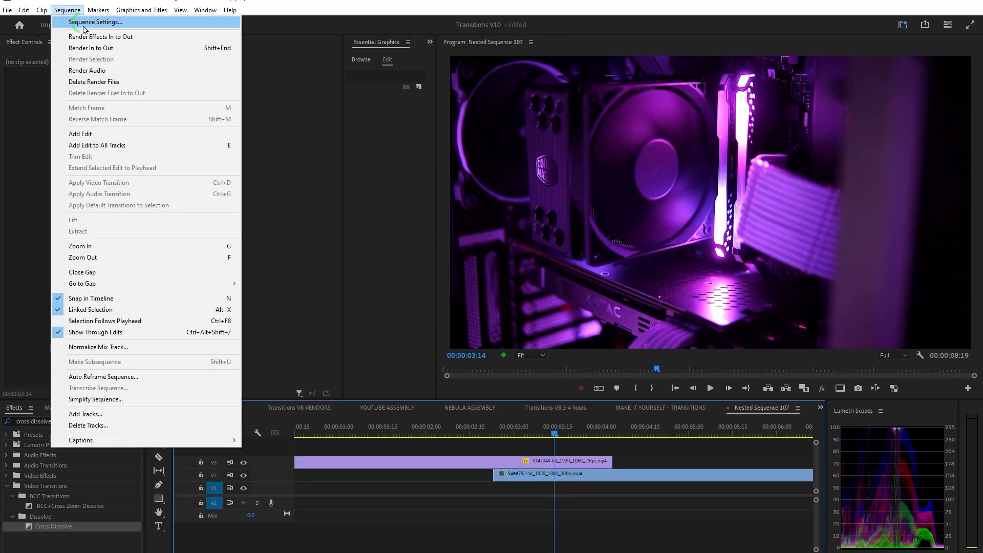
click(85, 23)
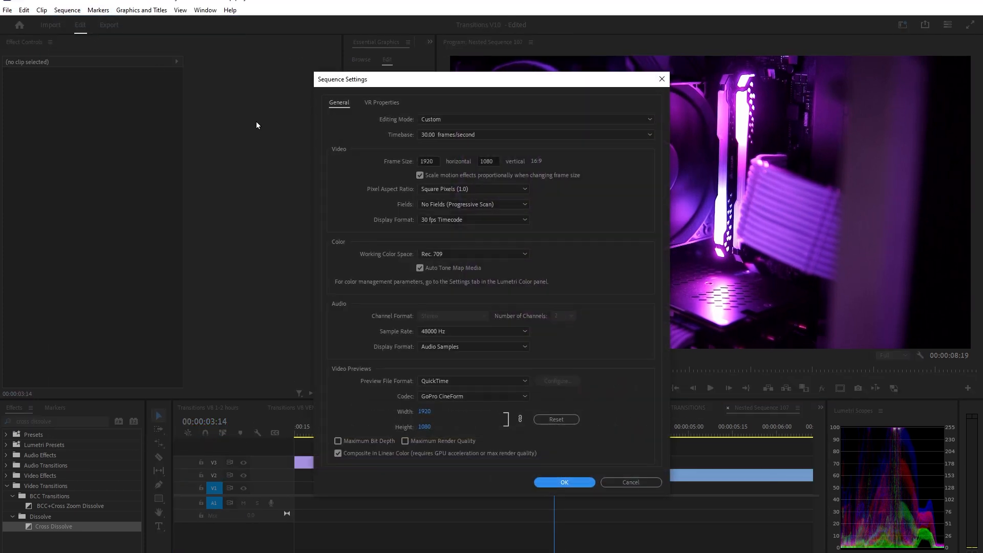
click(564, 482)
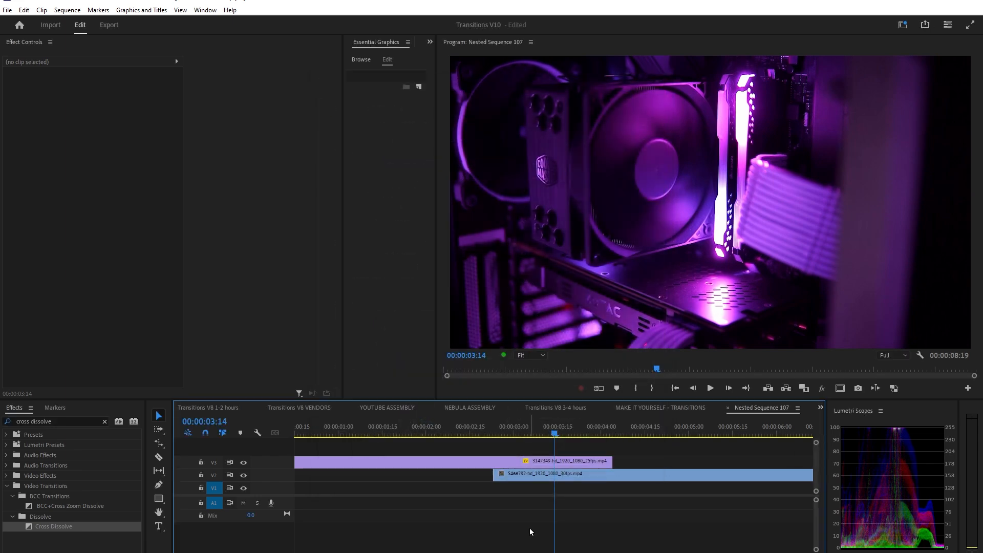
Switch to the MAKE IT YOURSELF - TRANSITIONS sequence and review its Sequence Settings.
click(589, 434)
click(660, 408)
click(64, 10)
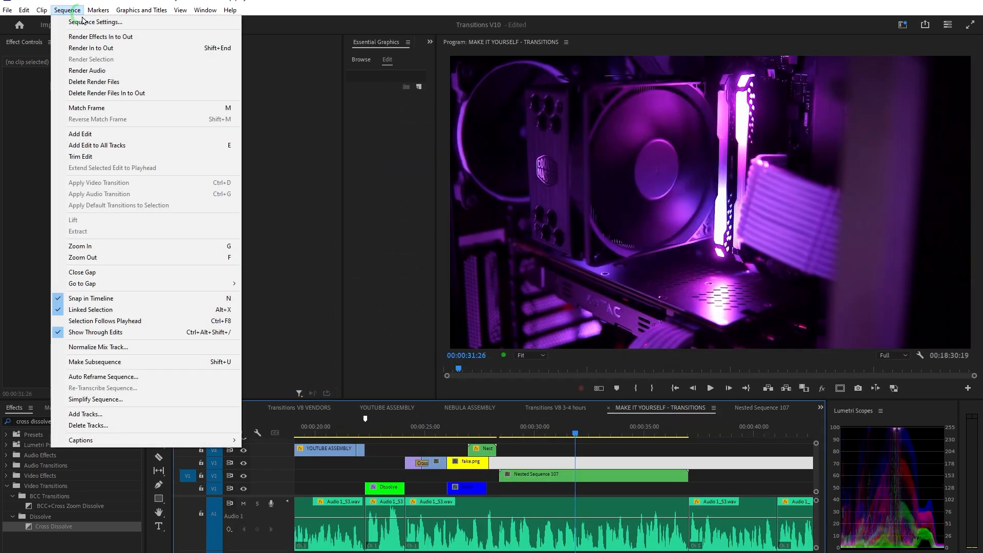
click(86, 23)
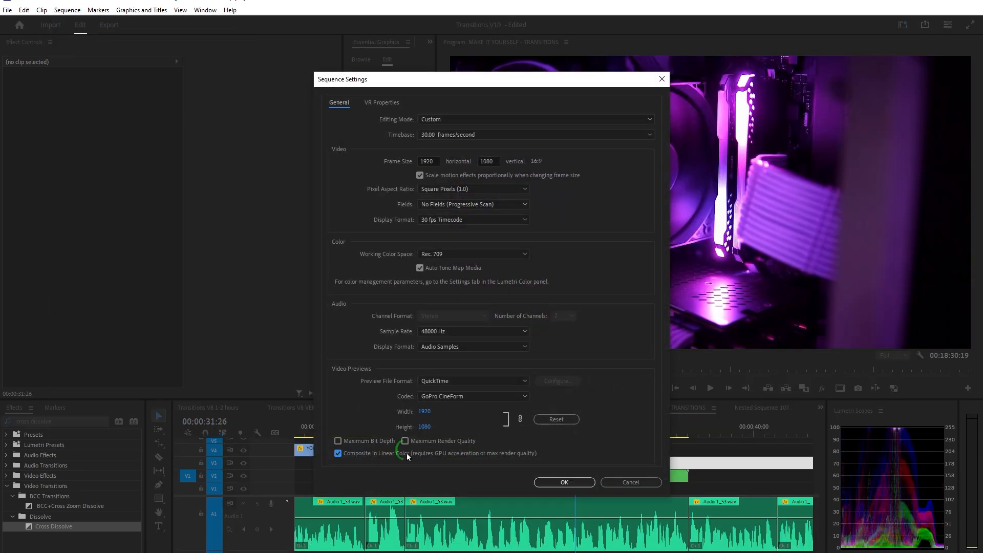
click(550, 482)
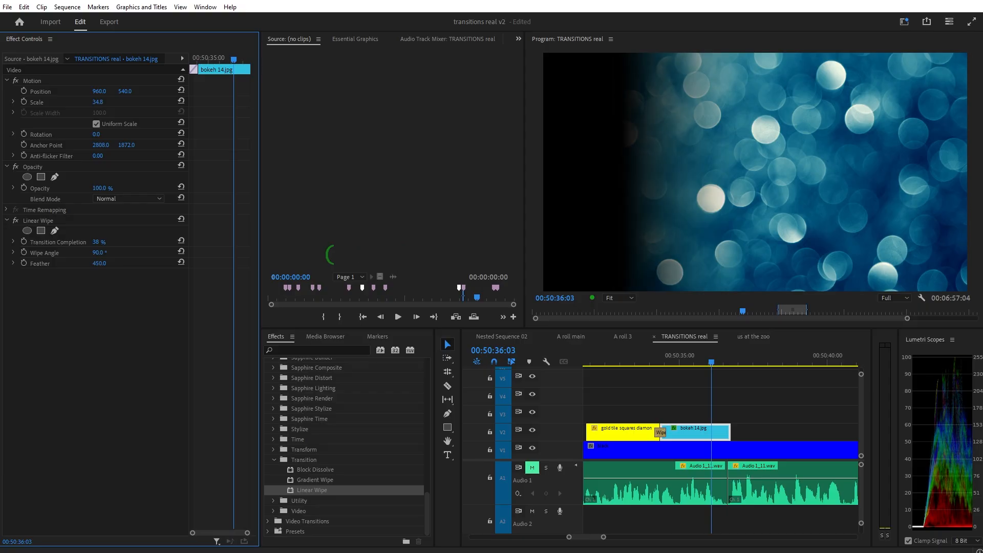
drag(99, 263, 124, 265)
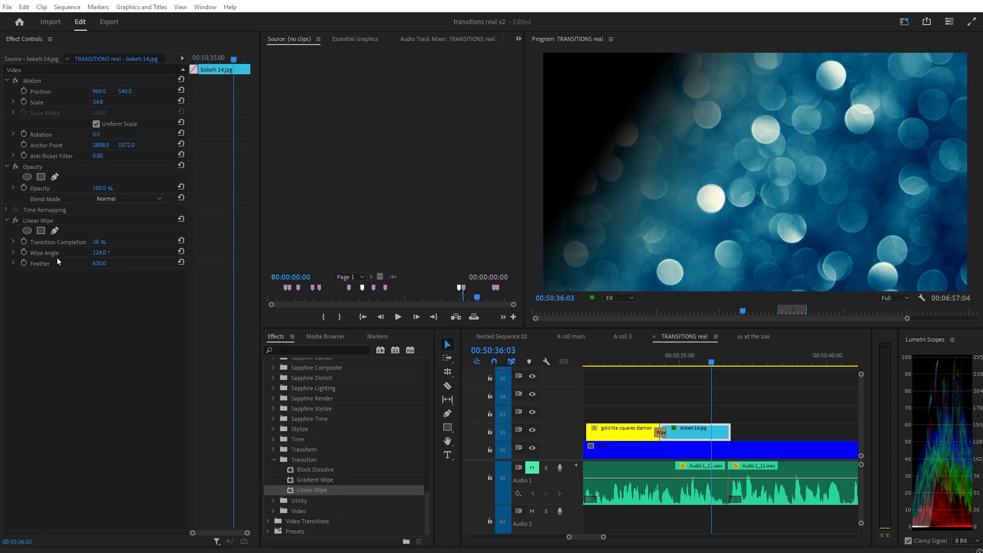
Keyframe the Linear Wipe's Transition Completion on the bokeh 14.jpg clip and step between the keyframes.
click(25, 242)
drag(229, 63, 218, 62)
drag(96, 240, 34, 242)
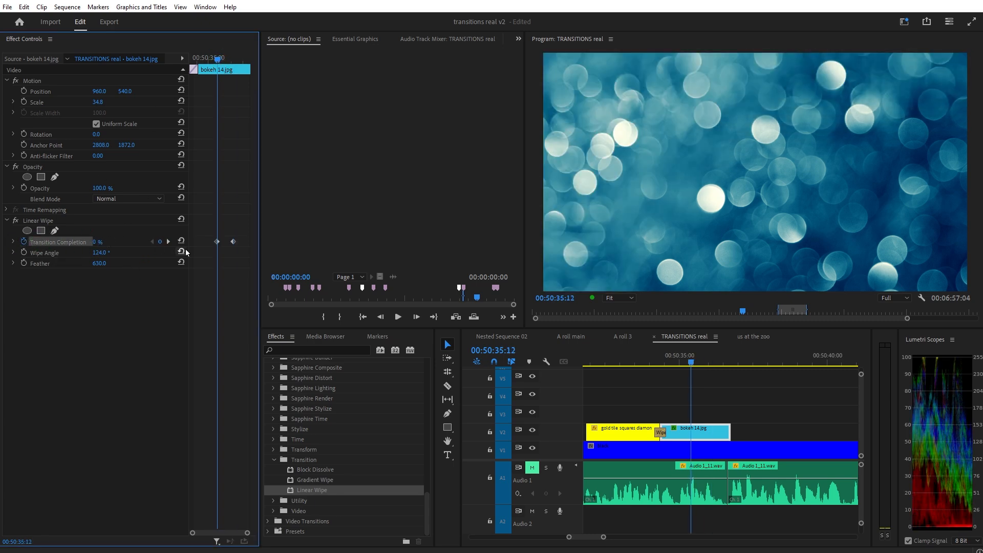
click(169, 242)
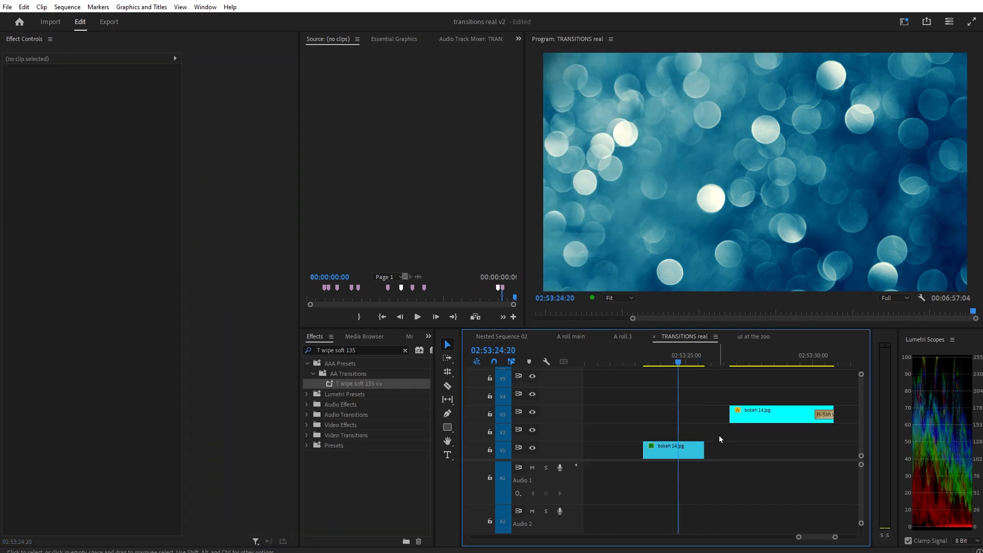
Extend the end of the lower bokeh 14.jpg clip by trimming it on the timeline.
click(737, 416)
drag(825, 361, 803, 378)
mouse_move(679, 362)
mouse_down()
mouse_move(693, 362)
mouse_move(666, 362)
mouse_up()
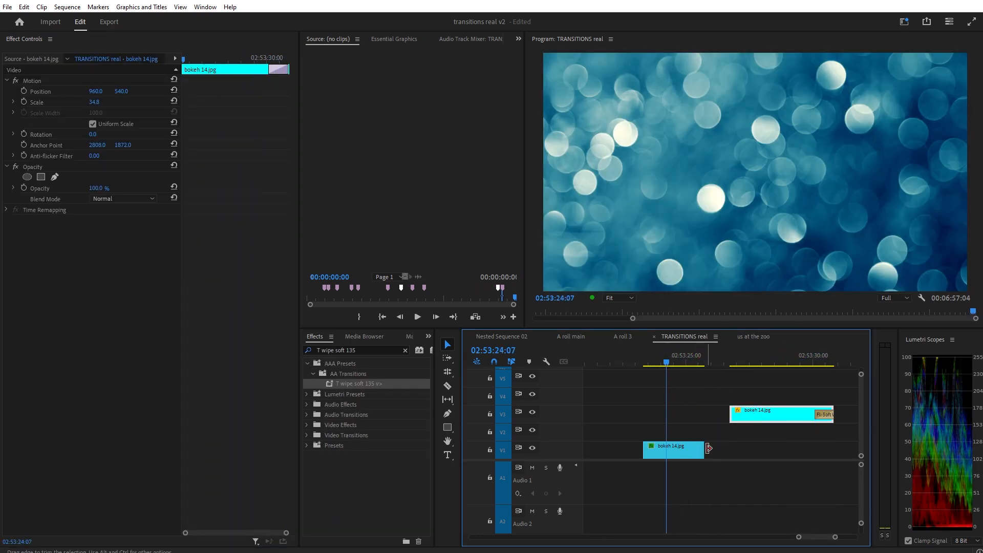
drag(704, 450, 762, 449)
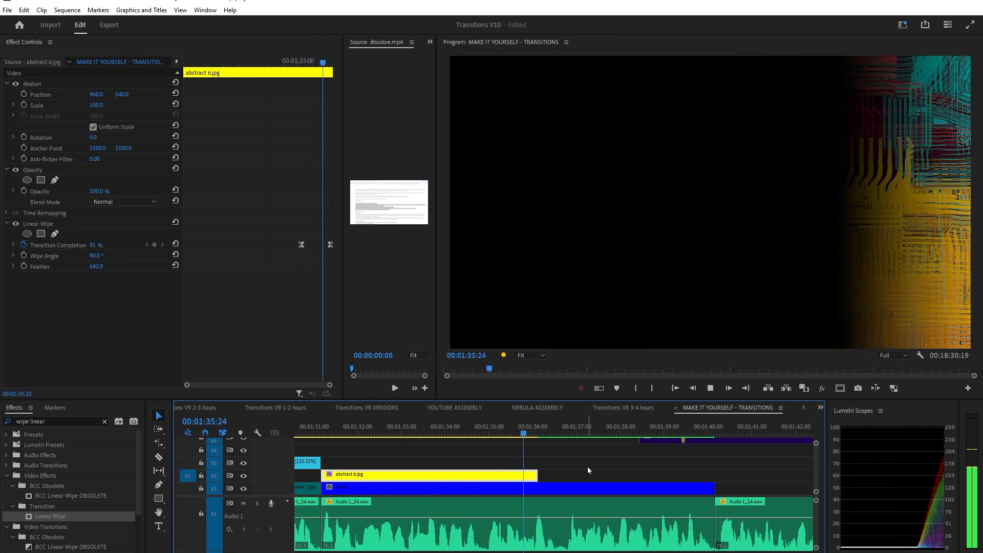
Preview the linear wipe between the abstract 6.jpg clip and the black clip below it.
key(space)
drag(561, 435, 494, 434)
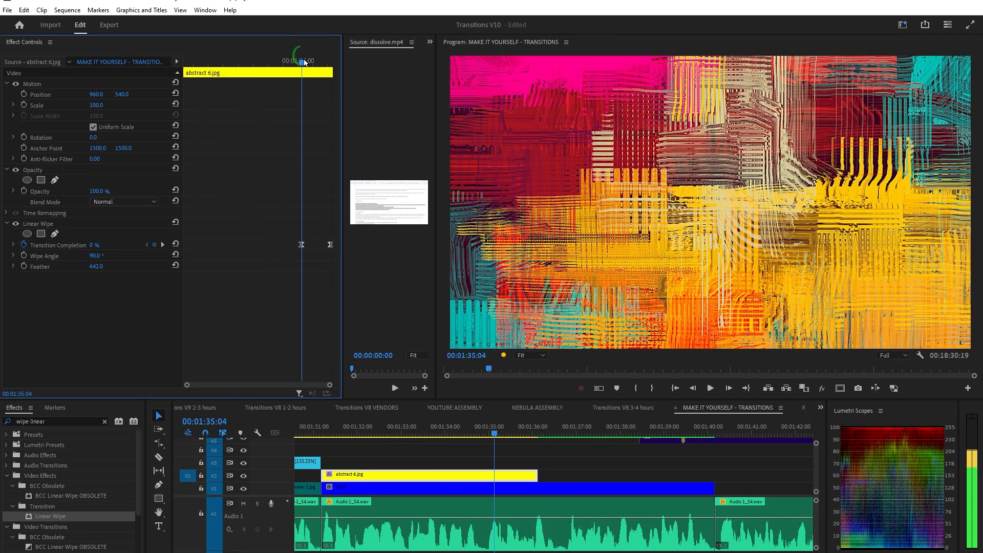
click(519, 478)
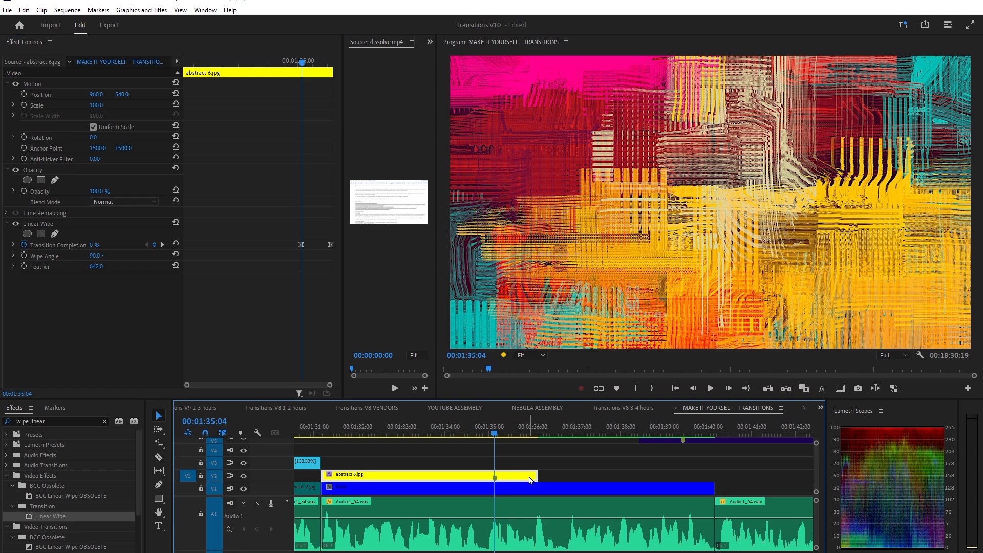
click(521, 457)
drag(494, 427, 519, 432)
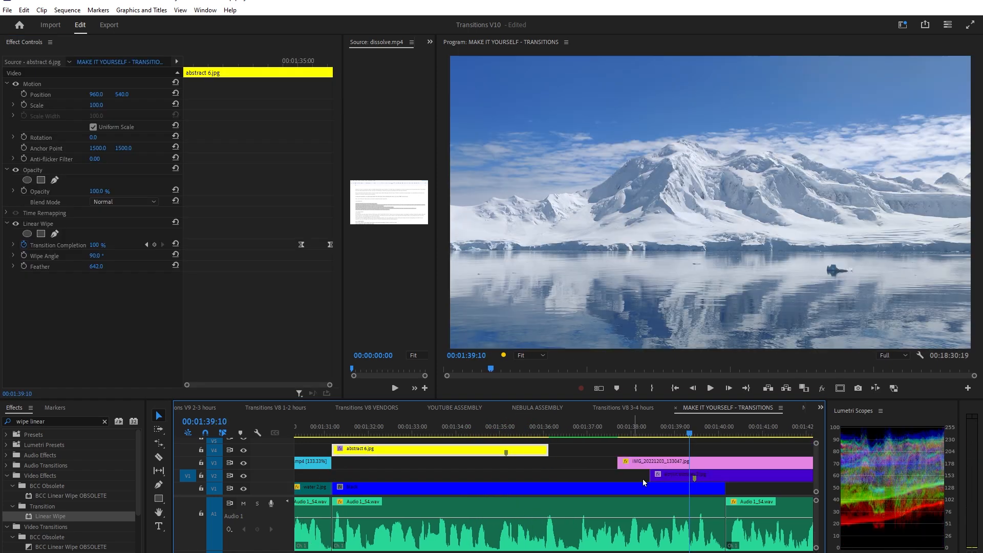
drag(619, 463, 506, 462)
click(479, 429)
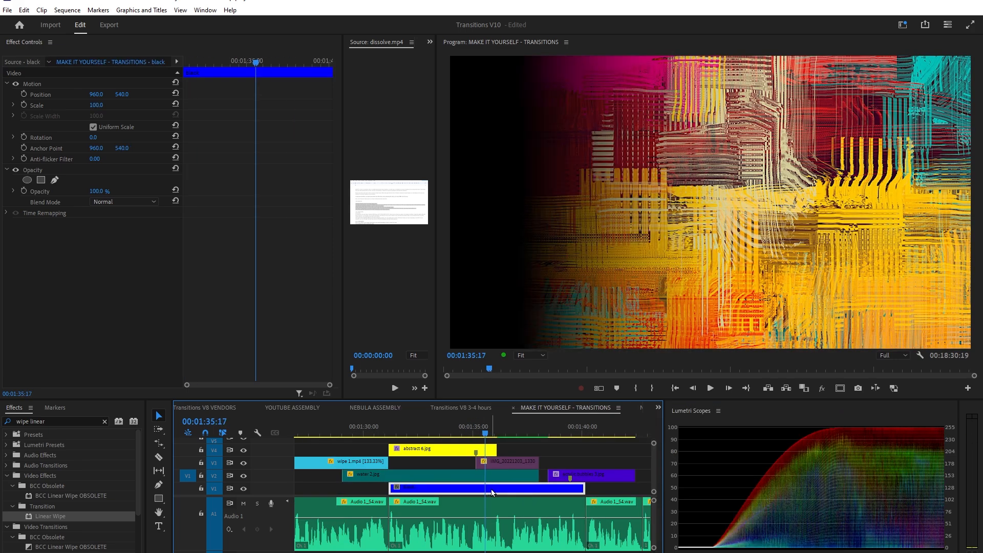
Nest the abstract 6.jpg and black clips into a new nested sequence.
key(shift+e)
shift+click(493, 452)
key(alt+n)
key(Return)
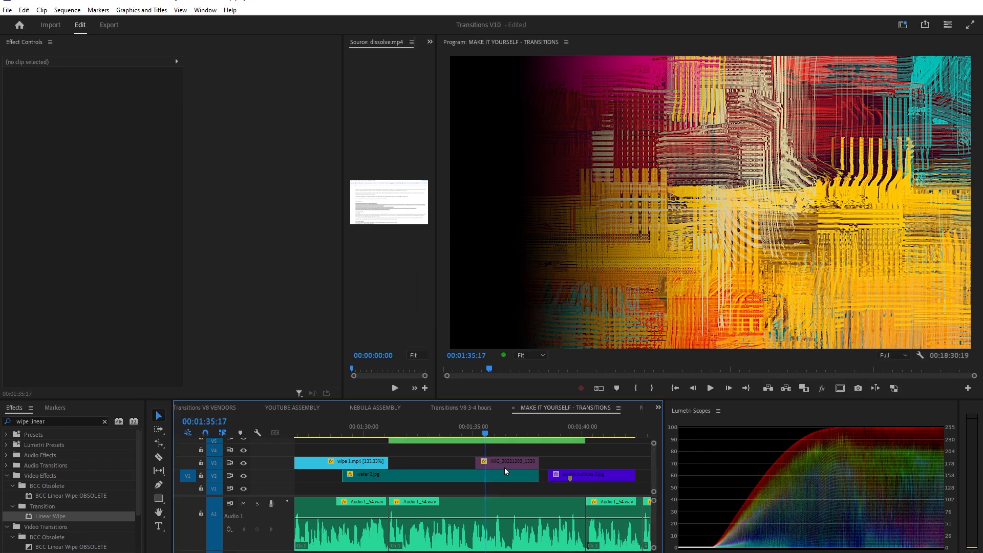
Open the new nested sequence and review its Sequence Settings.
double_click(500, 441)
click(61, 9)
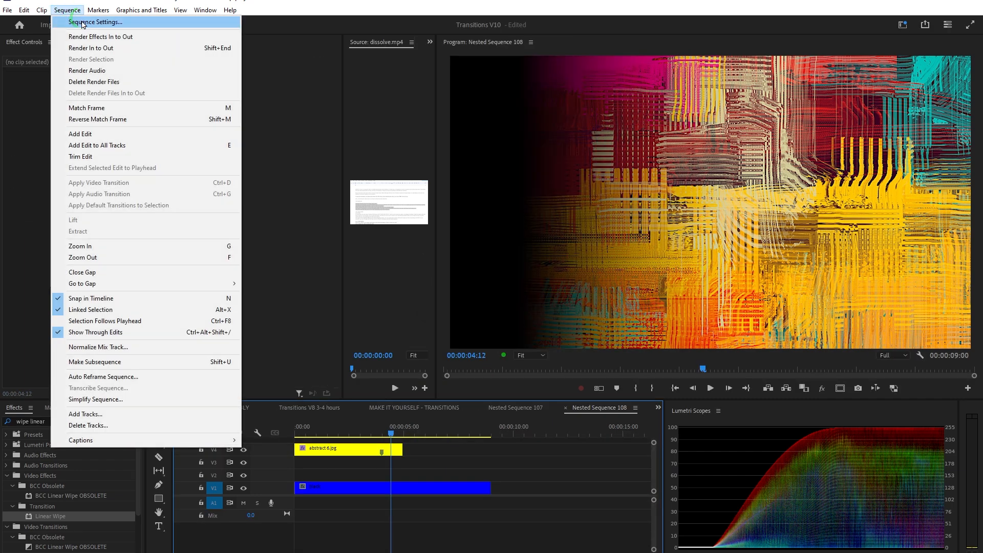
click(82, 21)
click(565, 482)
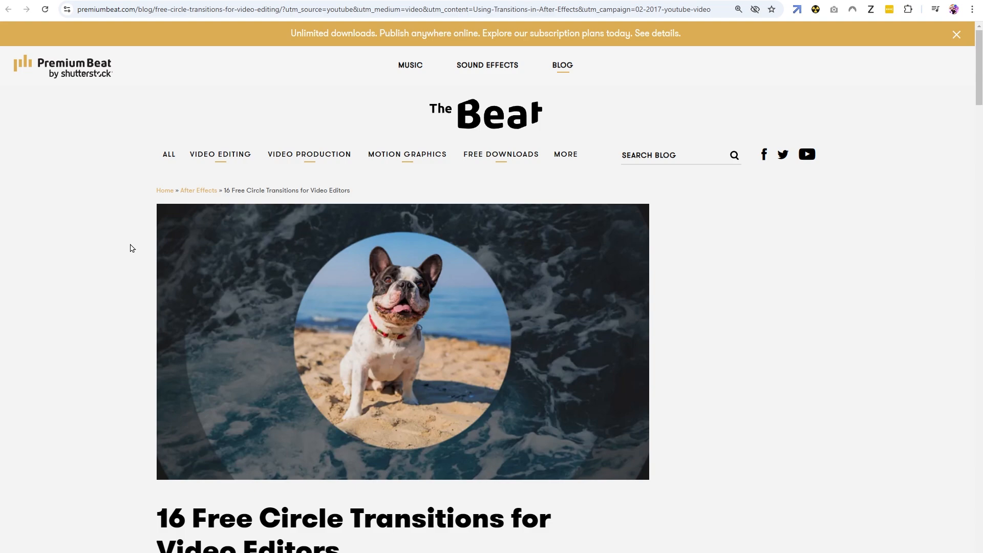
Review the PremiumBeat circle transitions demo page and the downloaded wipes folder.
scroll(123, 200, down, 12)
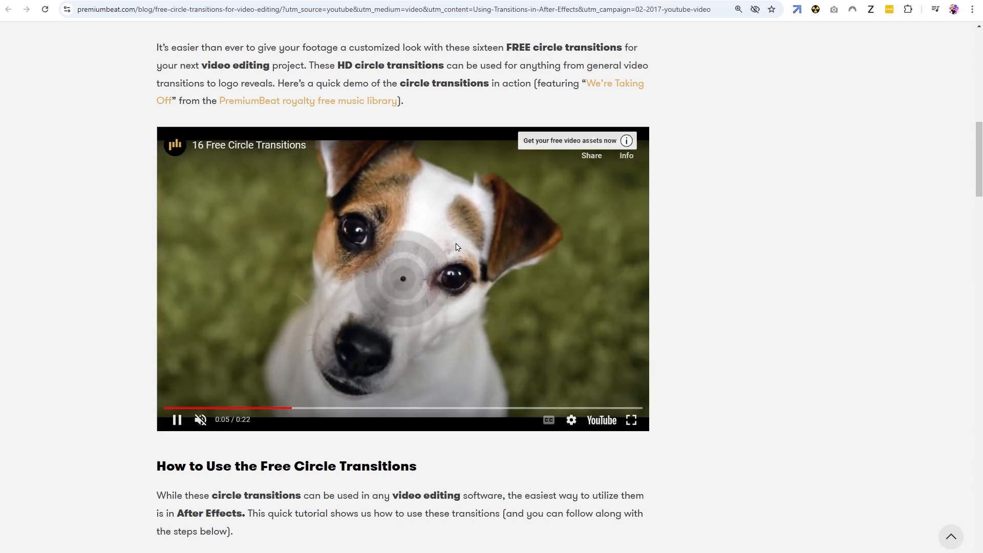
click(504, 265)
key(alt+Tab)
click(553, 388)
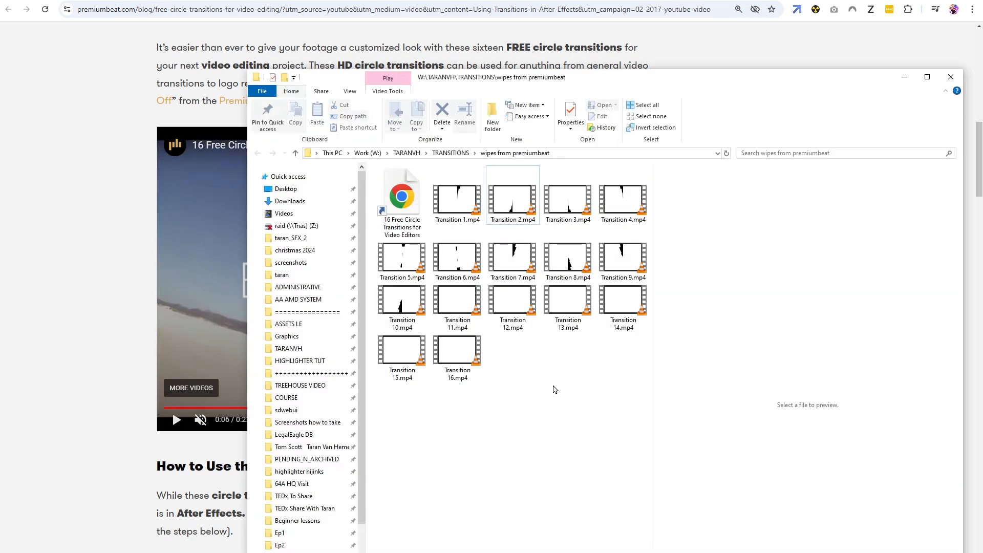
Preview Transition 2.mp4 in the video player, close it, and select Transition 7.mp4.
double_click(518, 258)
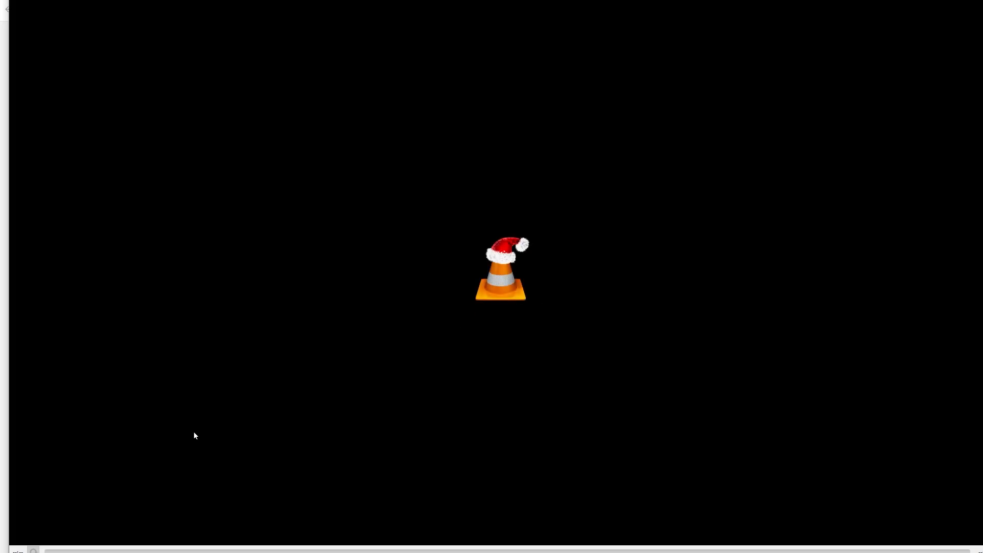
key(space)
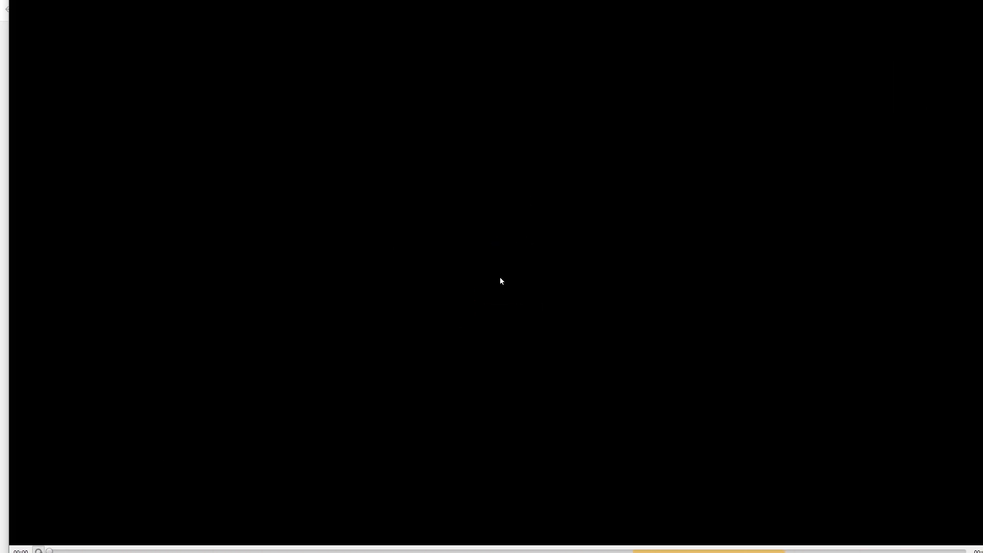
key(space)
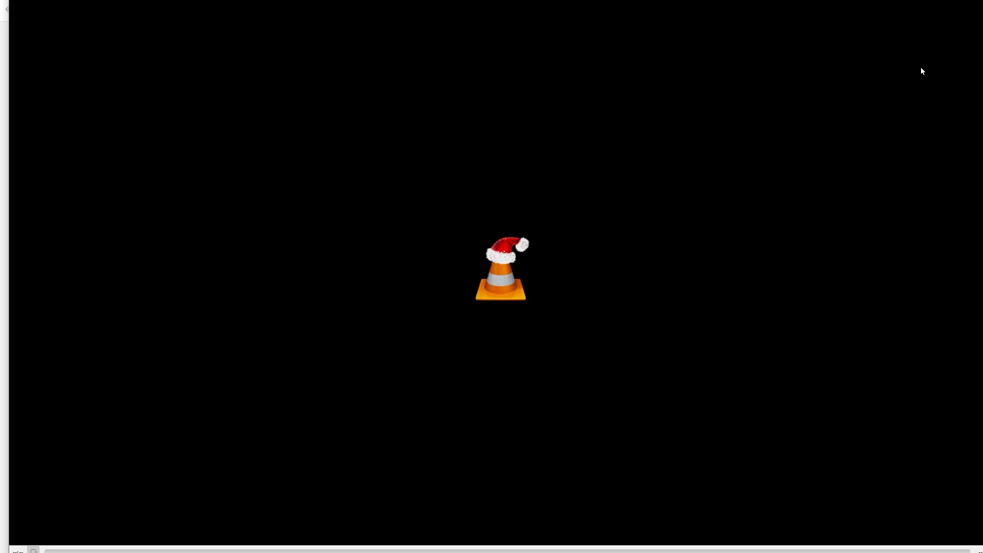
click(979, 1)
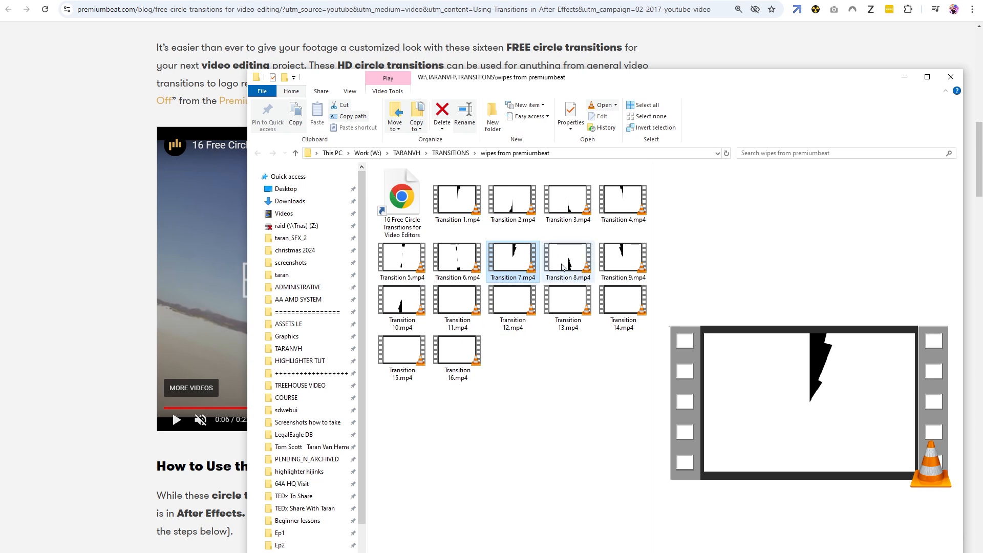
click(455, 259)
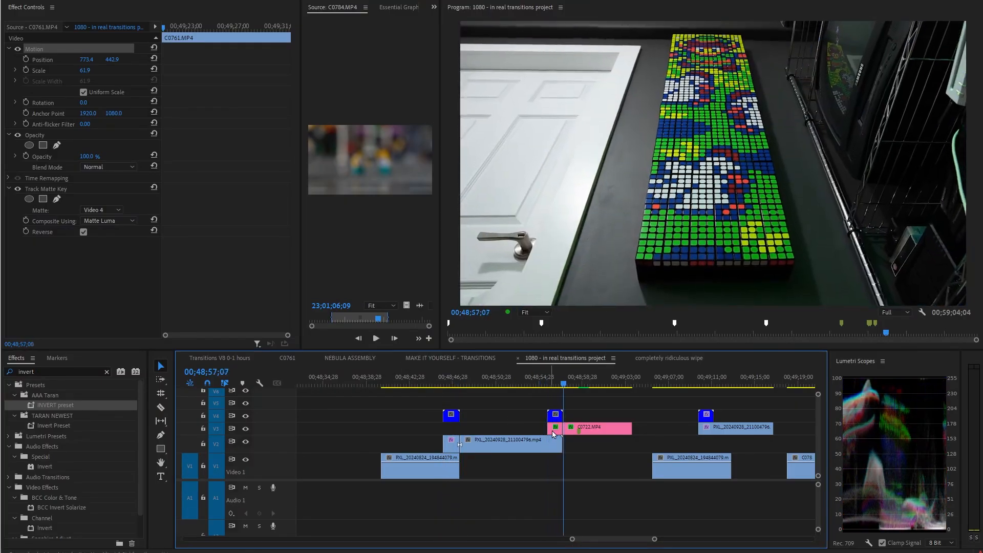
Zoom out and move the playhead through the in real transitions project timeline.
key(minus)
drag(598, 467, 766, 471)
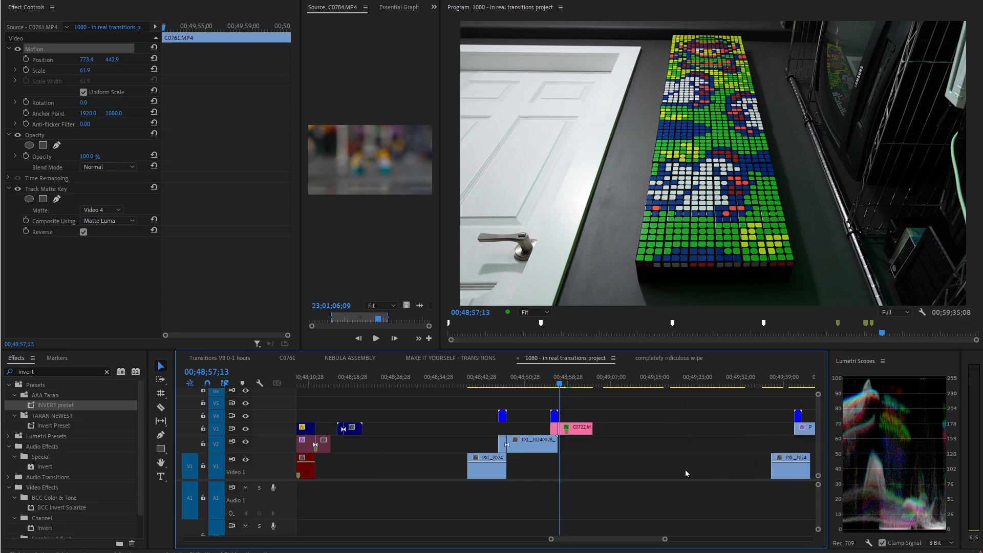
right_click(471, 436)
drag(491, 472, 669, 476)
right_click(659, 425)
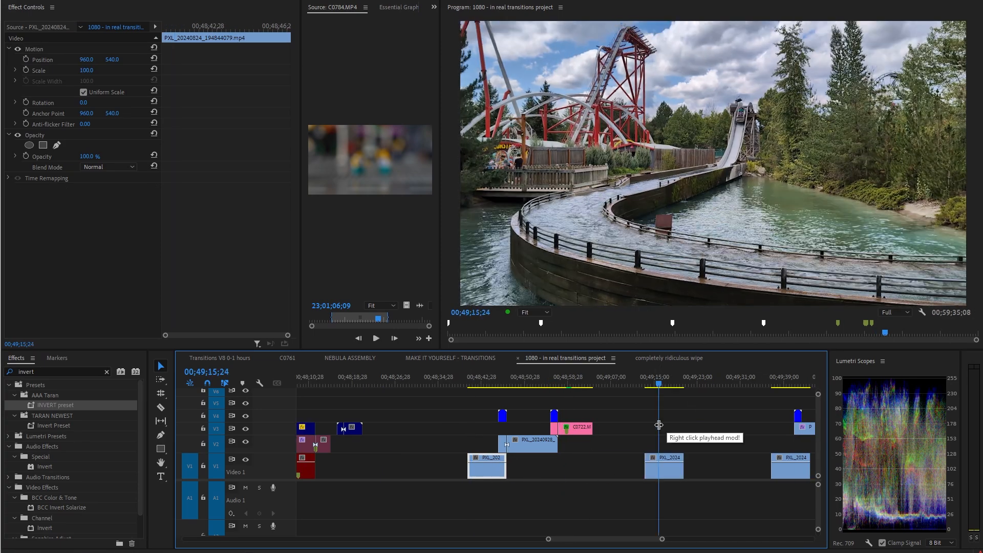
scroll(606, 466, down, 3)
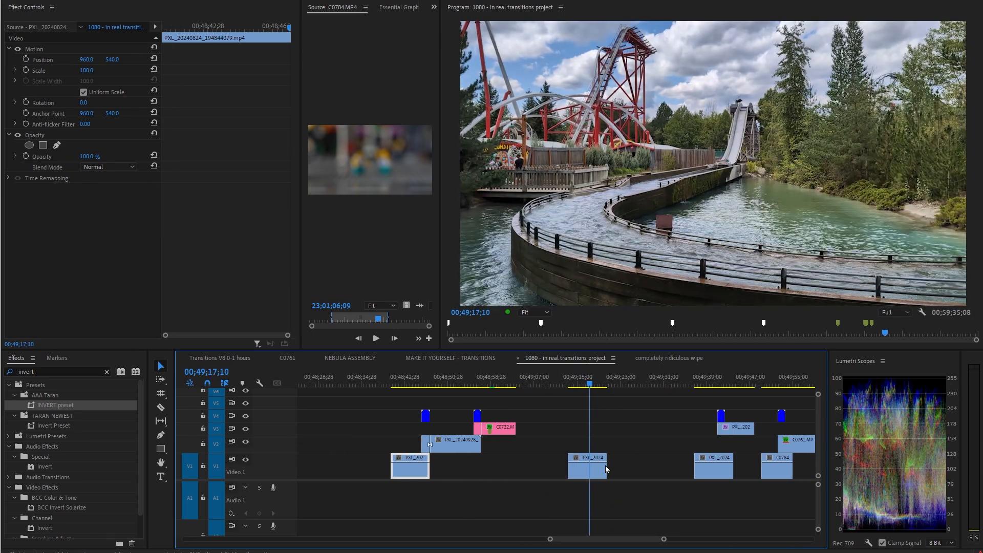
Place the C0784.MP4 source clip on the track above the PXL_20240824 clip.
click(372, 136)
drag(406, 306, 598, 444)
scroll(598, 444, up, 4)
right_click(553, 399)
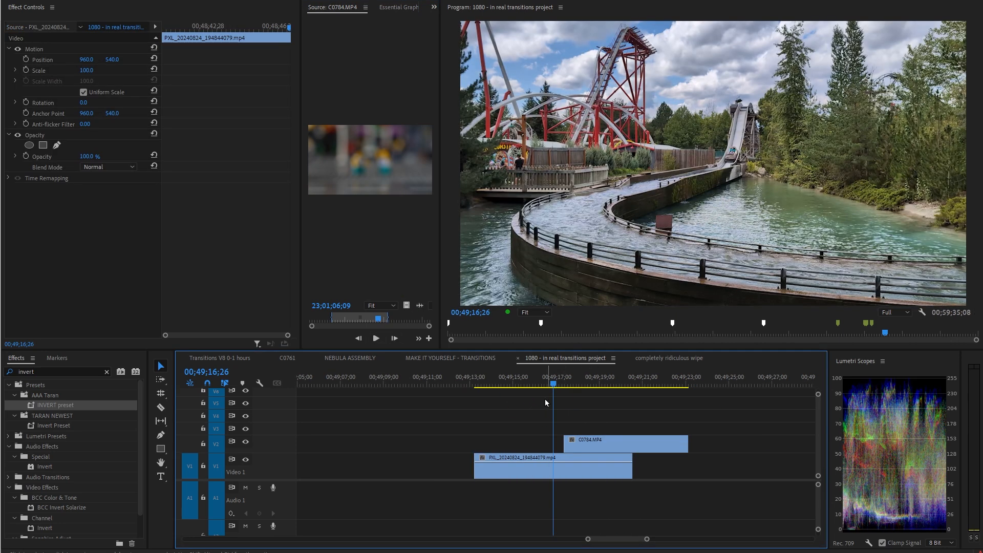
Switch to the wipes folder and select Transition 13.mp4.
key(alt+Tab)
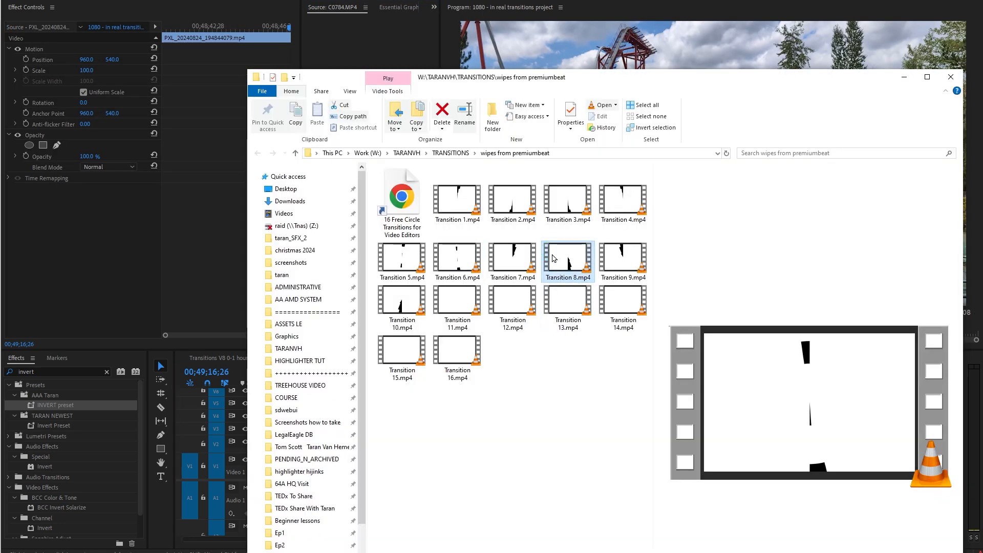
click(571, 308)
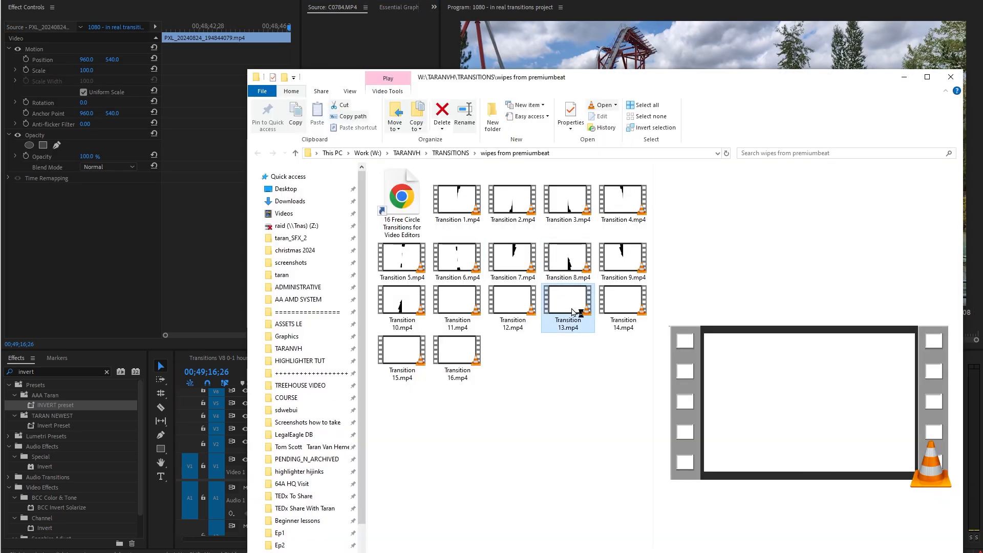
Place Transition 5.mp4 on the track above the C0784.MP4 clip and play it back.
key(alt+Tab)
drag(402, 259, 402, 134)
drag(407, 306, 564, 429)
right_click(531, 416)
key(space)
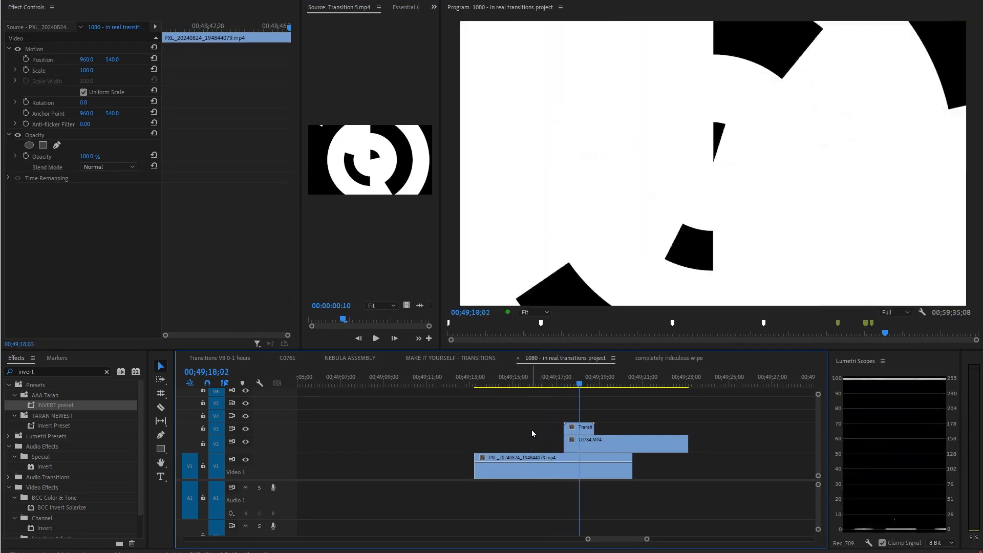
key(space)
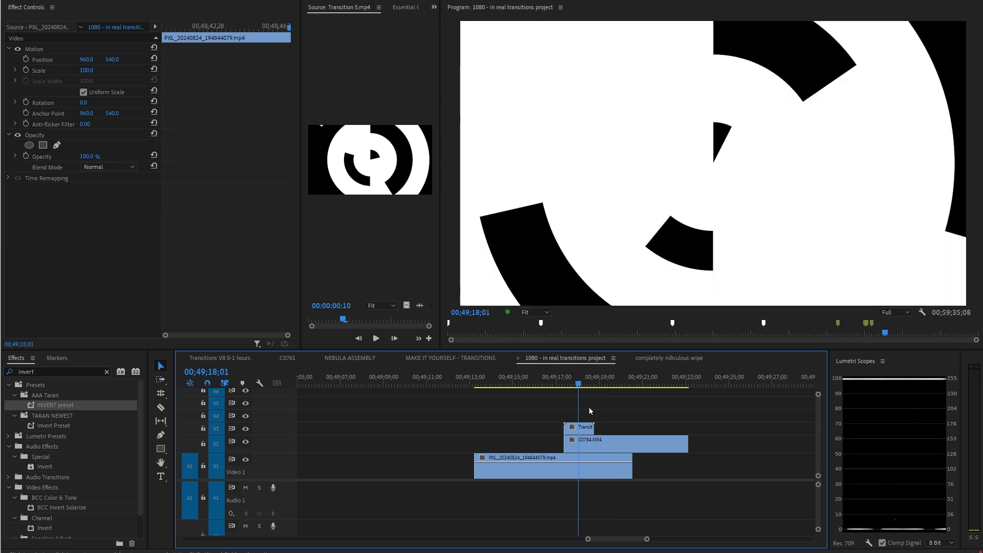
Search the effects for track matte and apply Track Matte Key to the C0784.MP4 clip.
key(shift+f)
key(BackSpace)
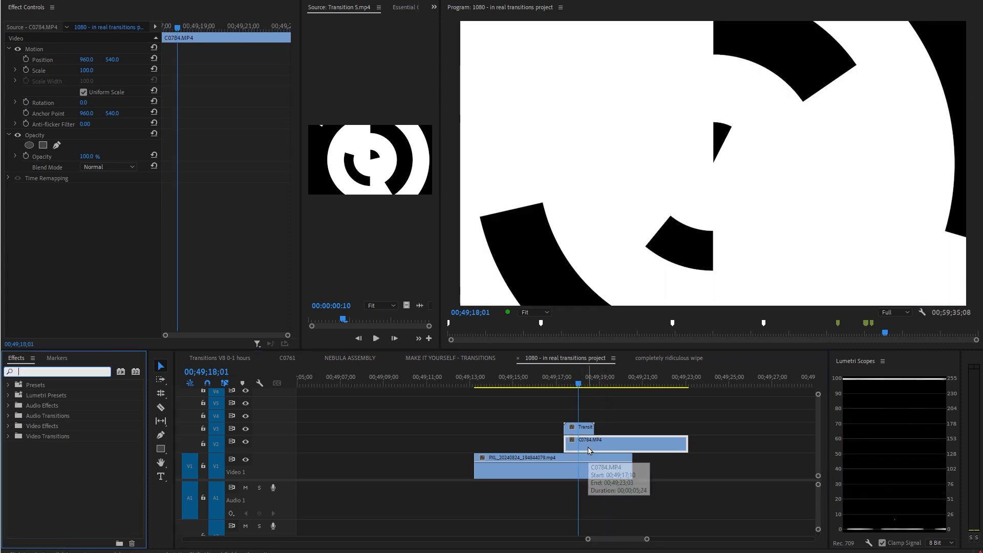
text(track matte)
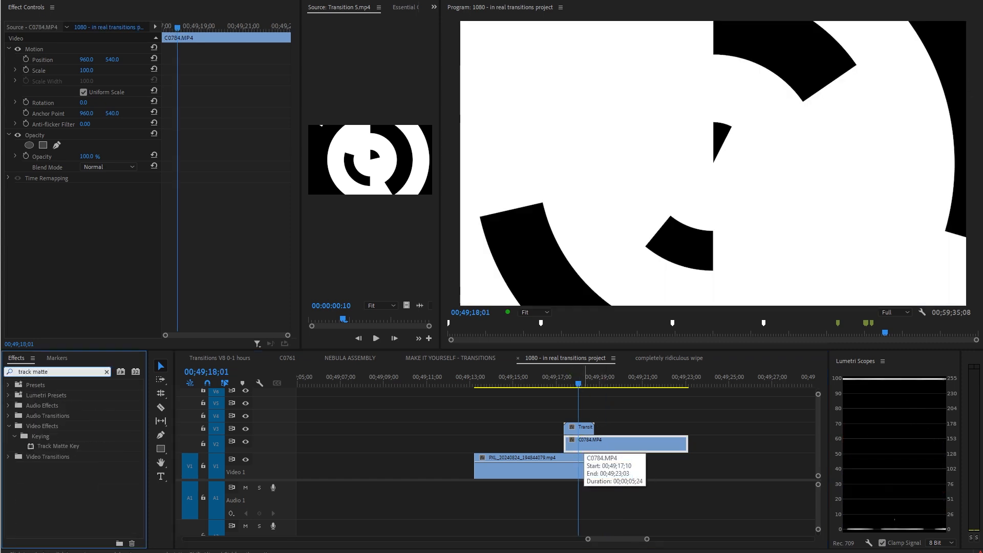
drag(58, 446, 608, 449)
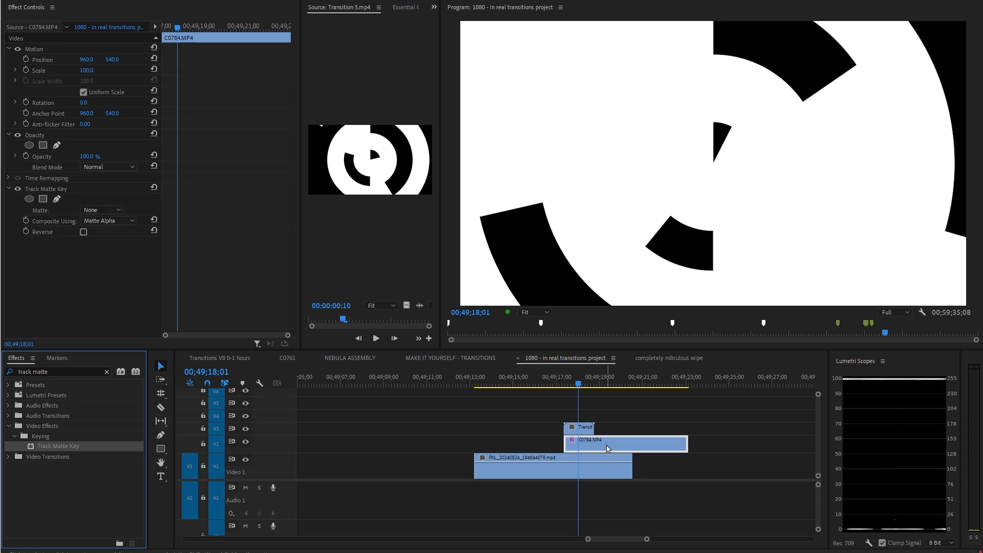
Set the Track Matte Key to composite using Matte Luma with Video 3 as the matte.
click(103, 223)
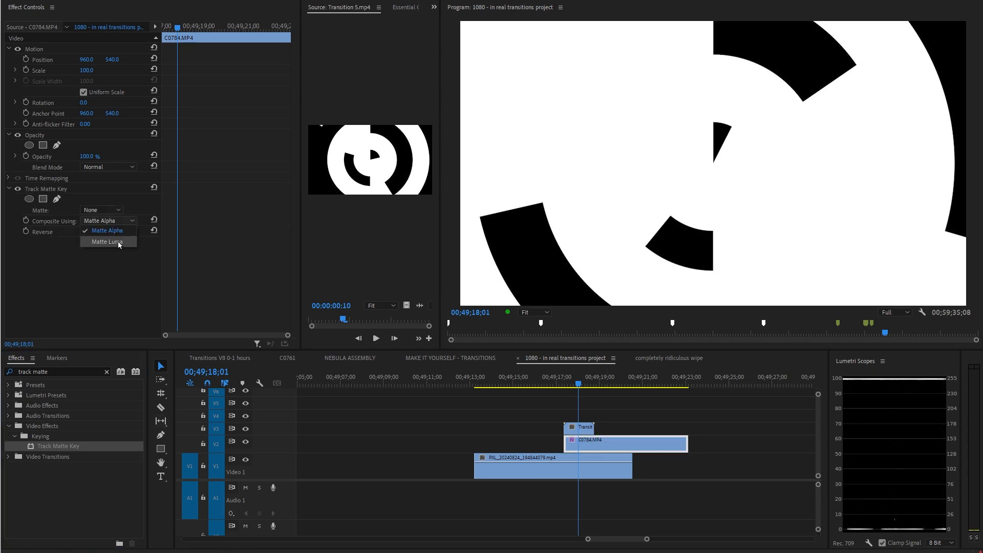
click(118, 241)
click(113, 213)
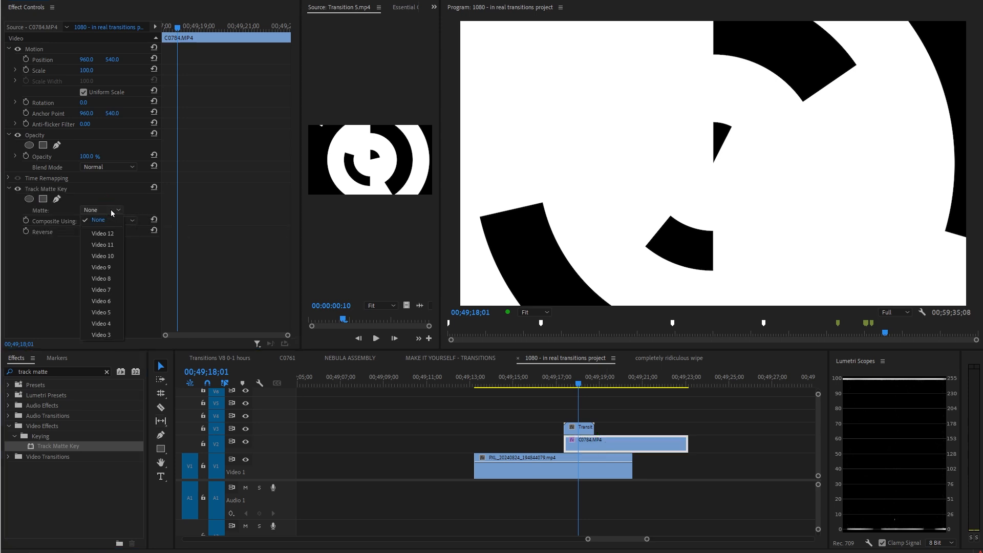
click(114, 334)
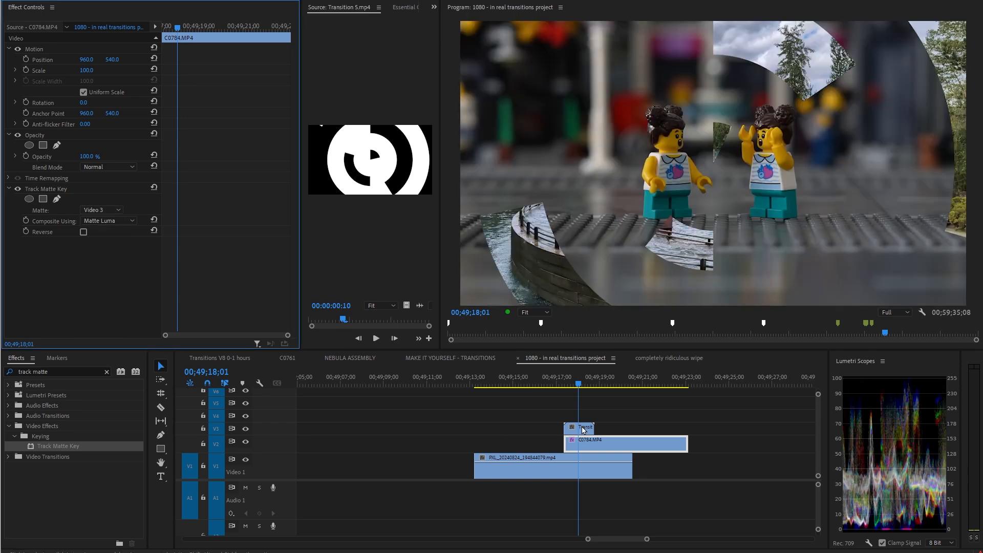
Play the transition from its start and zoom into the timeline around it.
drag(579, 383, 556, 400)
key(space)
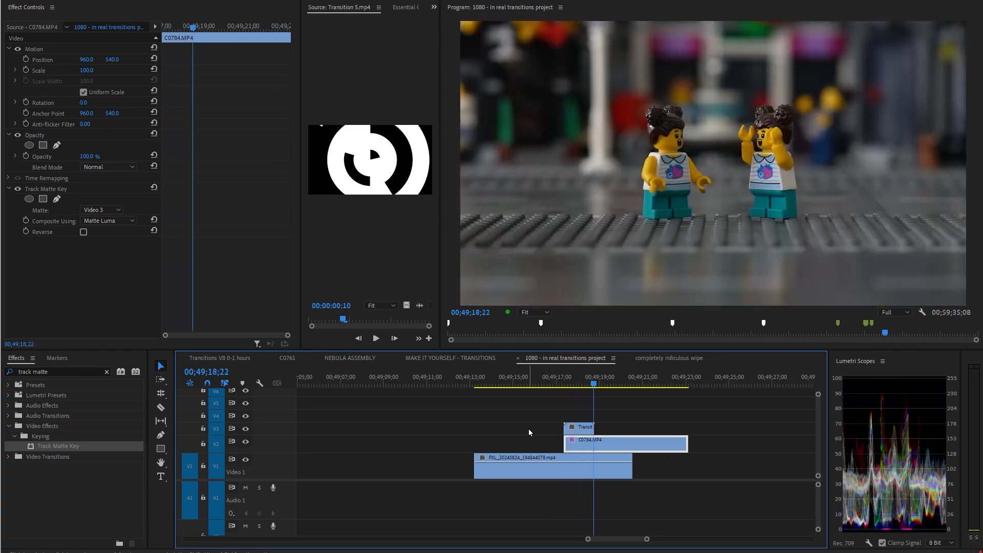
key(=)
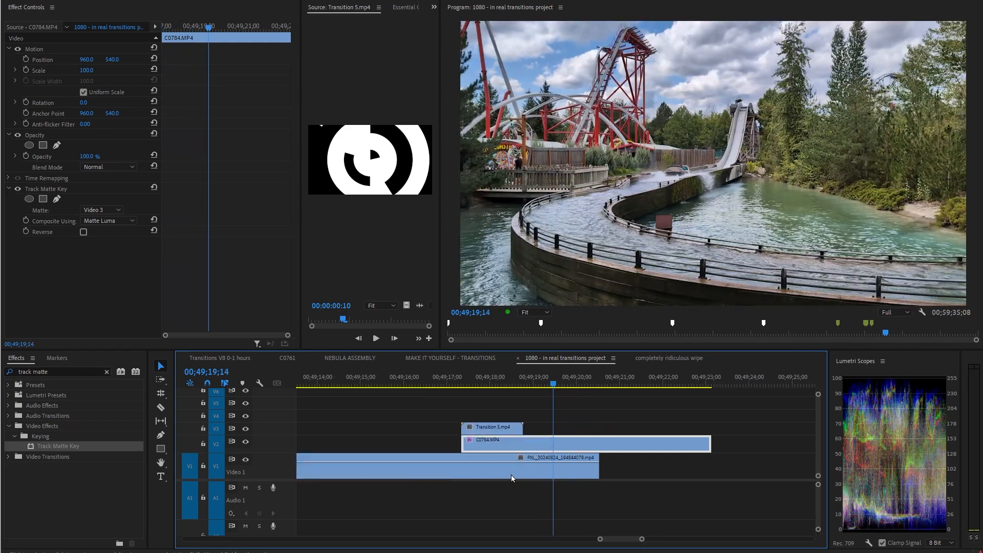
click(522, 469)
click(547, 451)
click(532, 469)
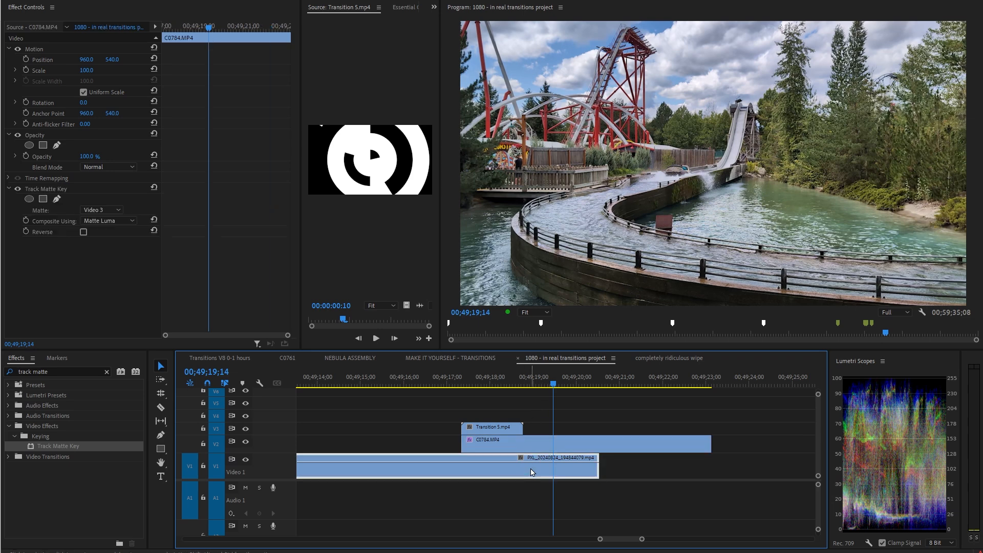
key(shift+e)
drag(554, 383, 537, 410)
key(shift+e)
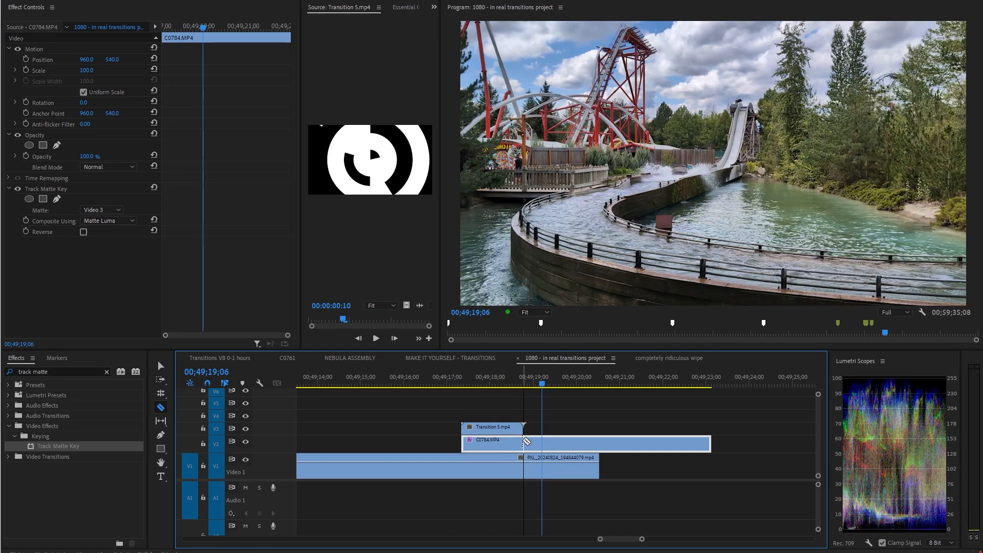
Split C0784.MP4 where the transition clip ends and remove the Track Matte Key from the later part.
click(524, 441)
key(v)
click(551, 444)
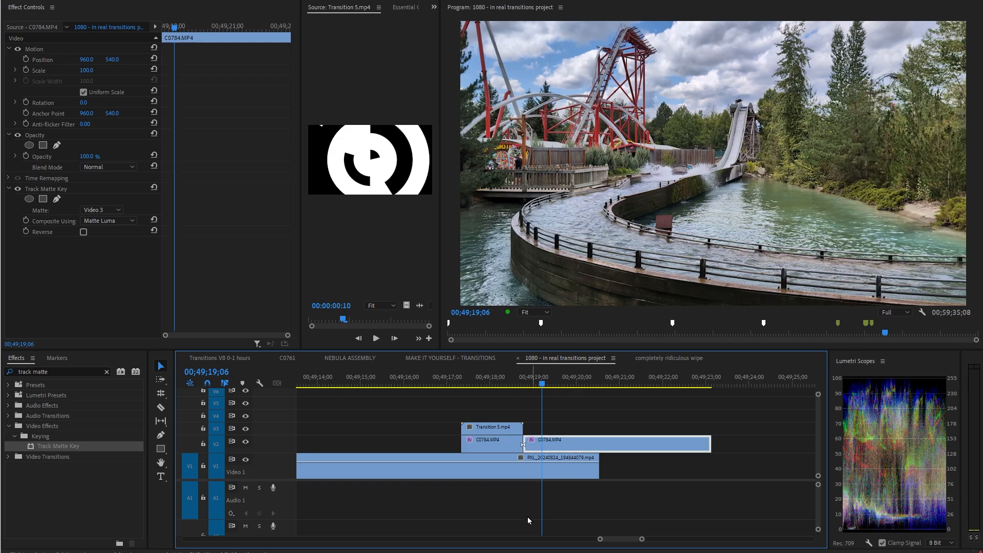
click(49, 188)
key(Delete)
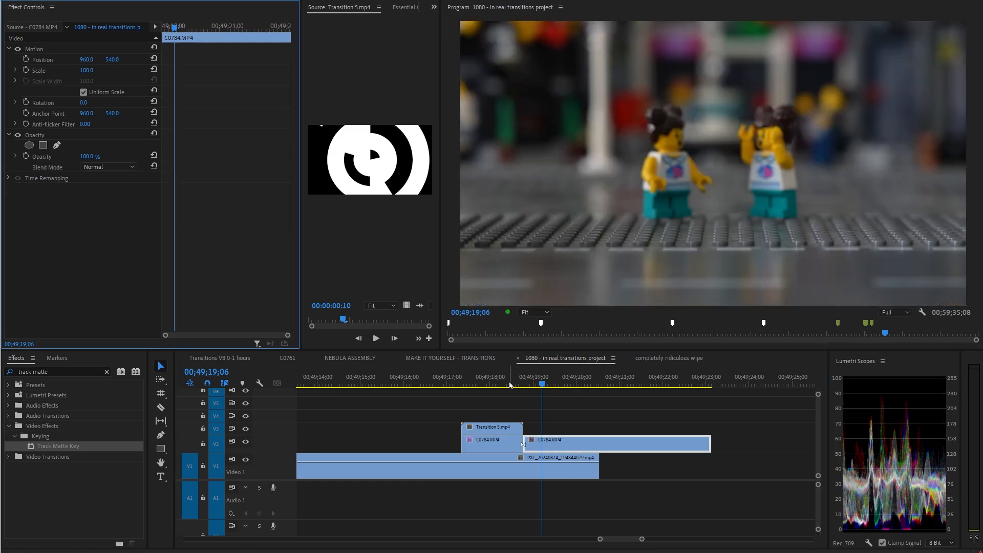
Play back the result, then undo the effect removal and the split.
click(418, 383)
key(space)
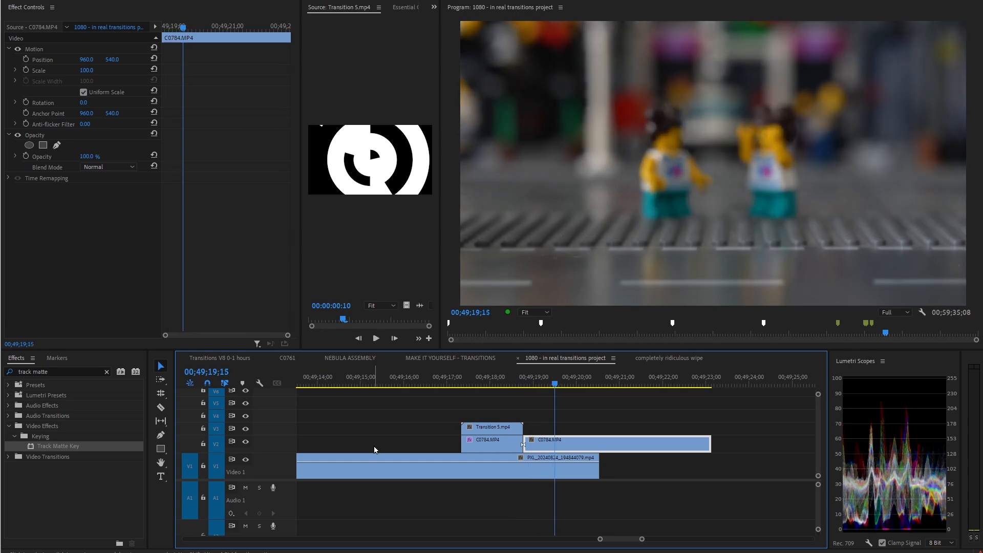
key(space)
key(ctrl+z)
click(528, 376)
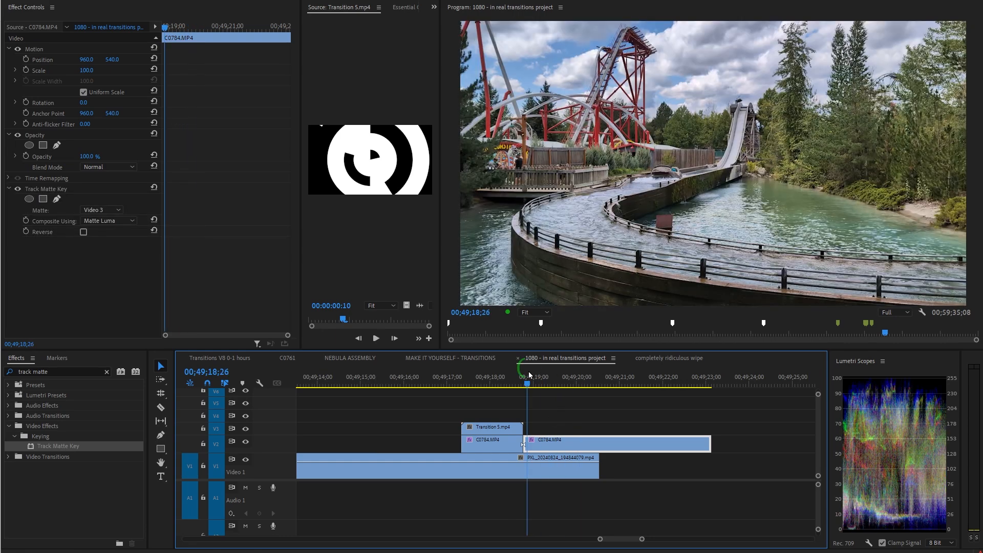
key(ctrl+z)
Turn on Reverse in the Track Matte Key of the C0784.MP4 clip.
click(491, 377)
click(515, 447)
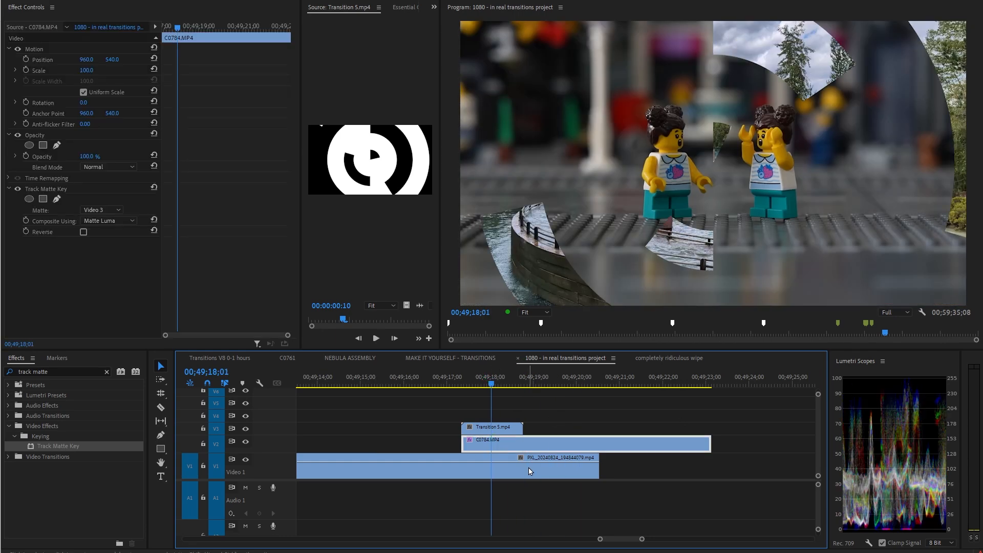
click(83, 232)
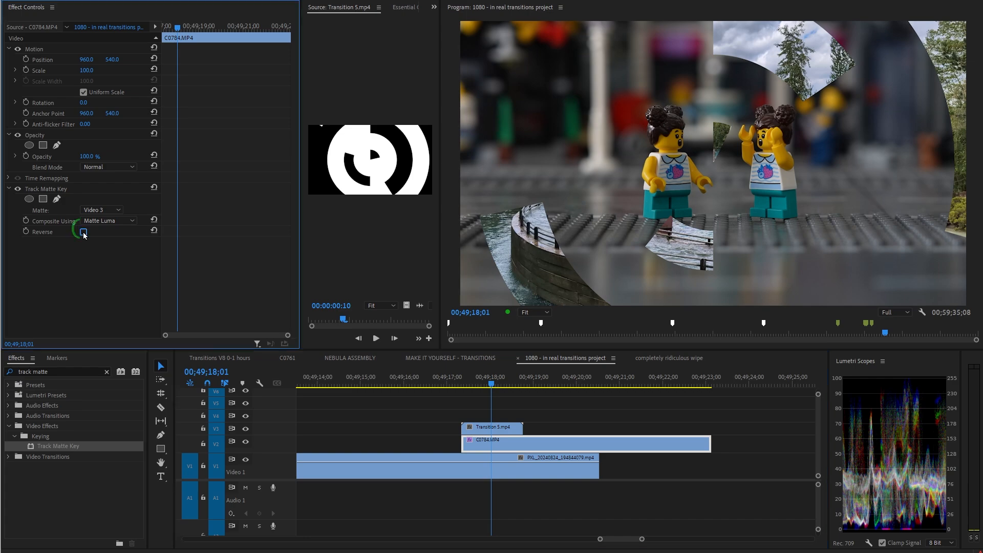
drag(491, 388, 428, 381)
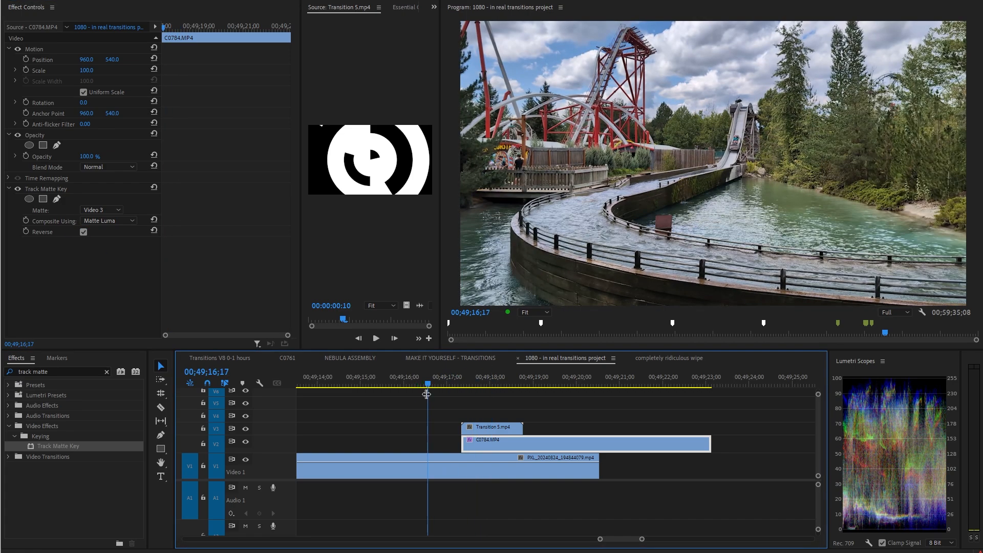
Search the effects for invert and apply the INVERT preset to the Transition 5.mp4 clip.
key(space)
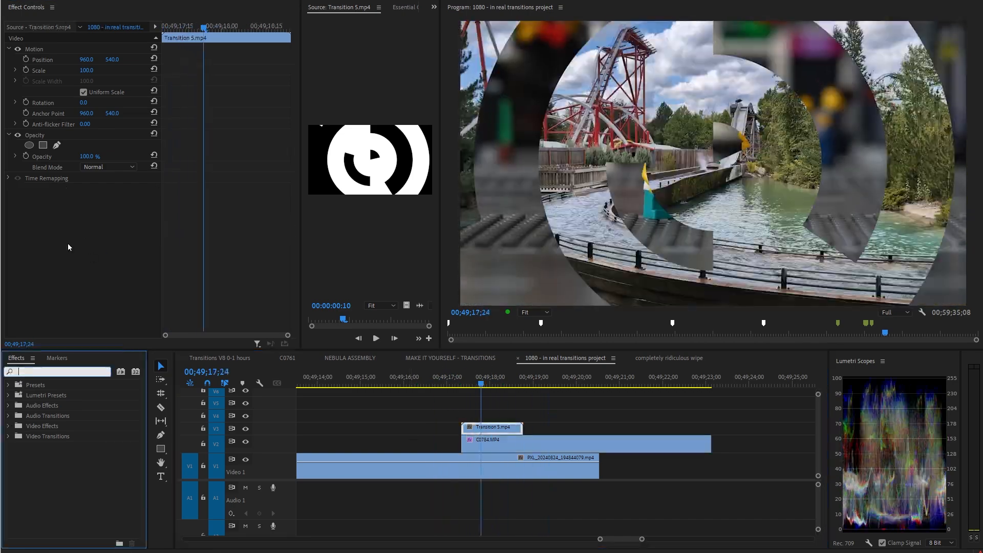
text(invert)
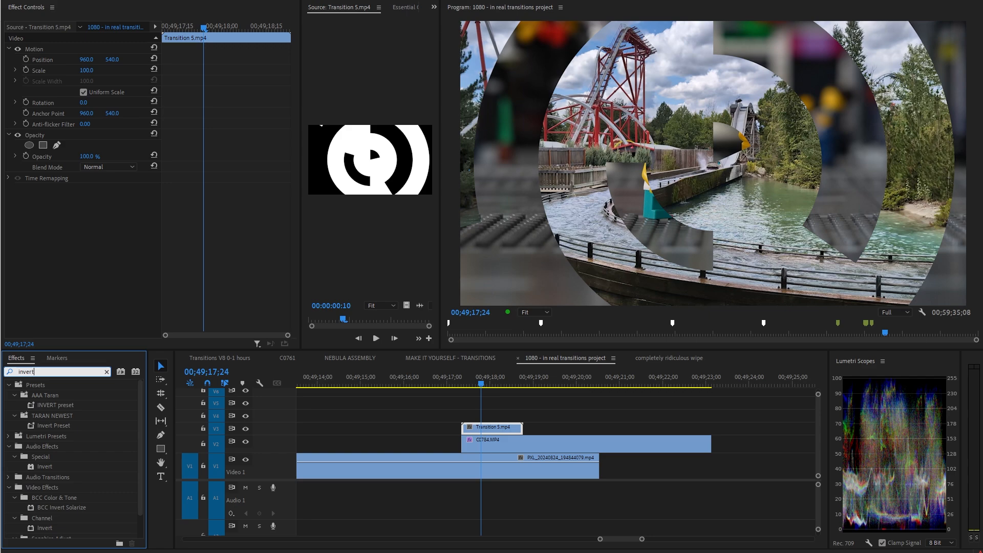
double_click(50, 408)
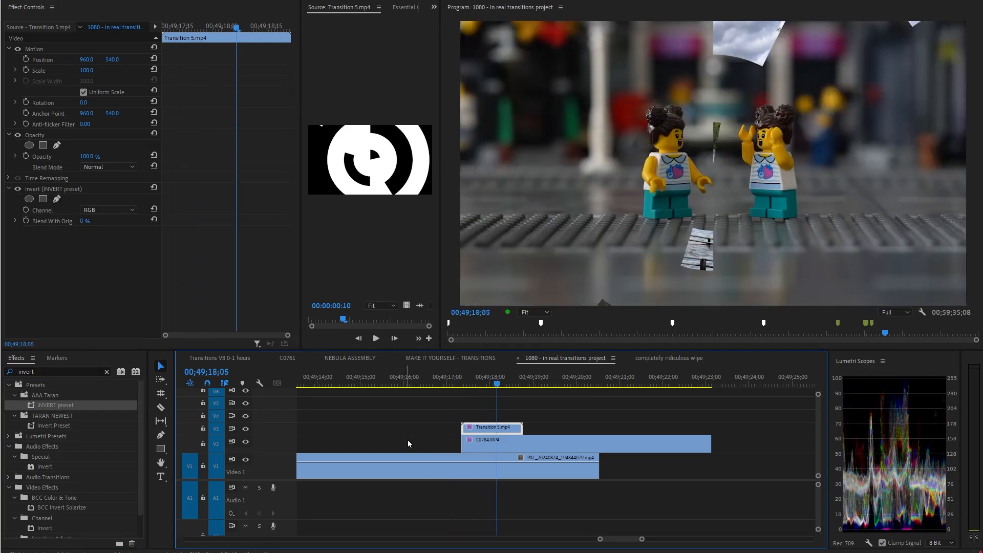
Scrub through the transition between the PXL_20240824 and C0784.MP4 clips.
click(533, 432)
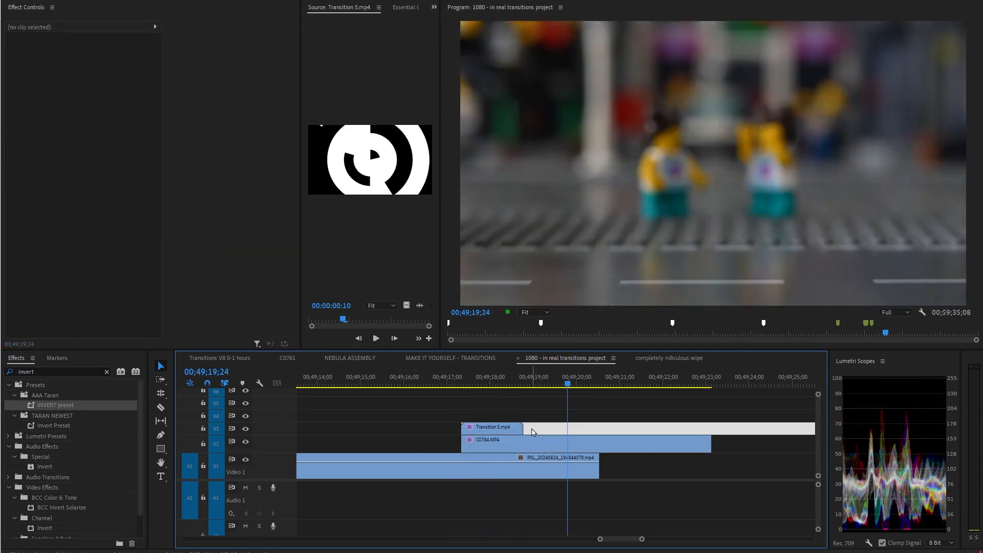
click(586, 447)
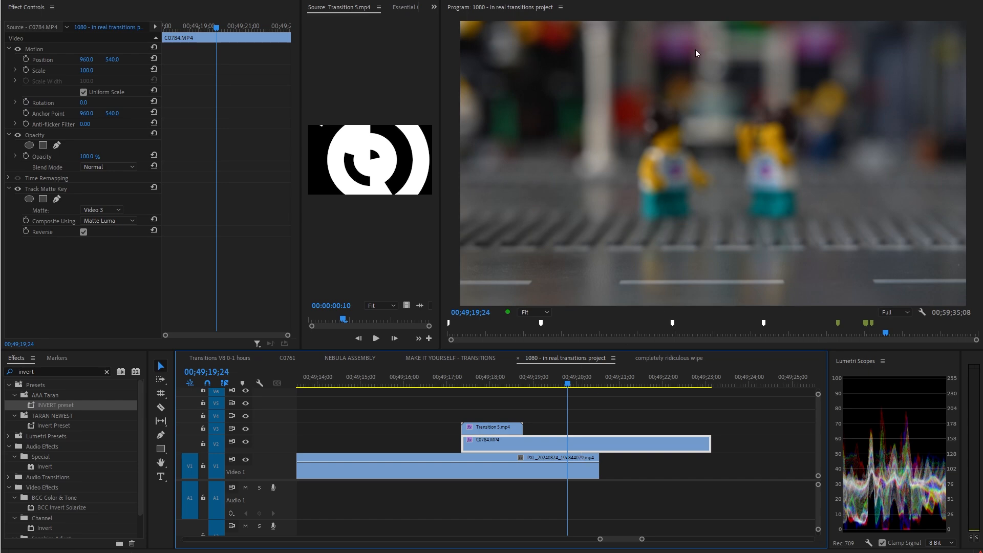
drag(568, 381, 561, 438)
click(569, 455)
click(566, 444)
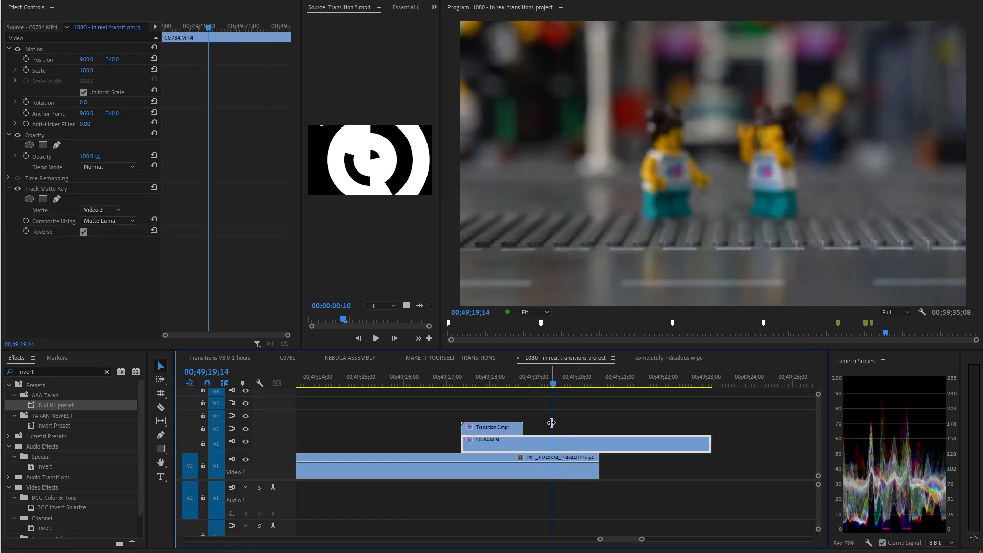
drag(551, 382, 474, 394)
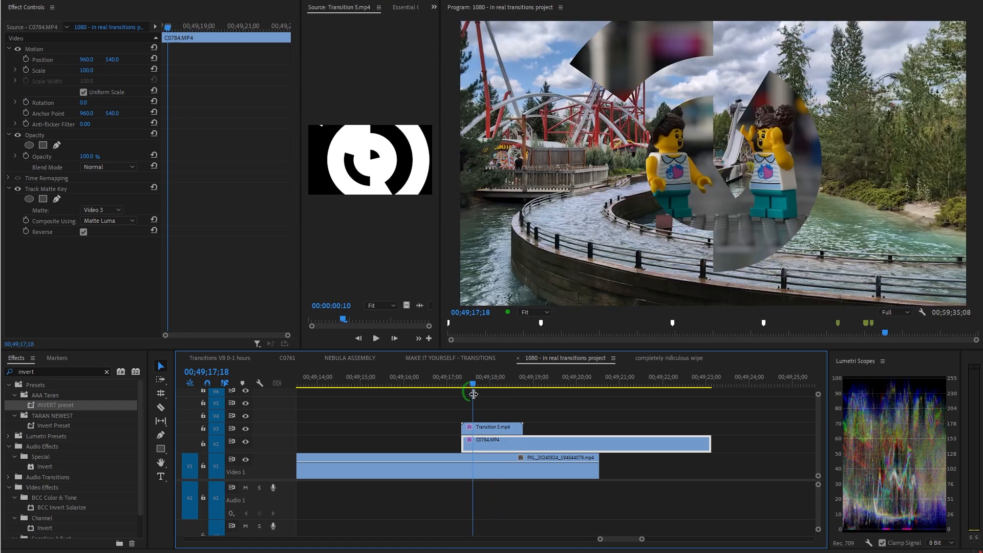
Zoom out and move to the later transition into C0761.MP4, then play through it.
key(minus)
scroll(567, 441, down, 3)
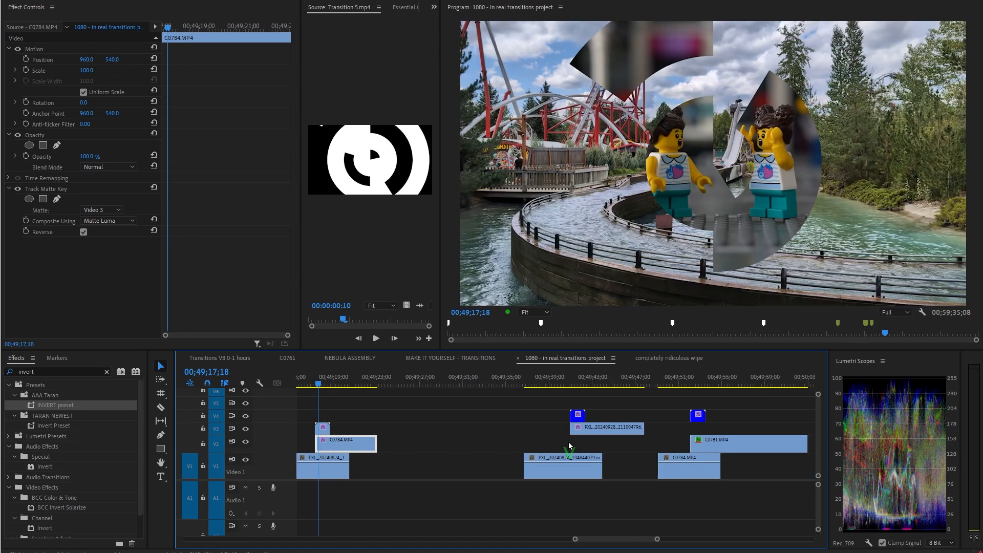
drag(557, 383, 700, 403)
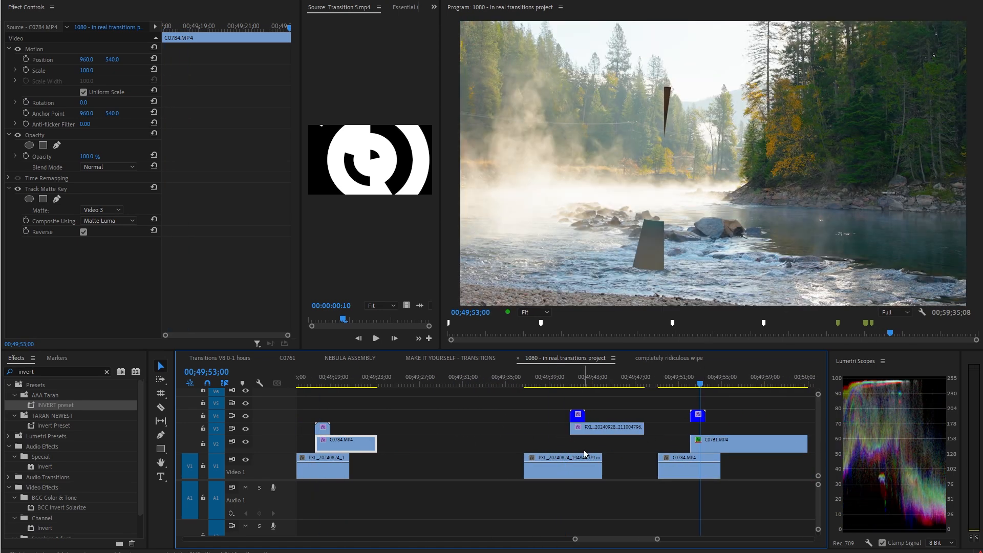
key(minus)
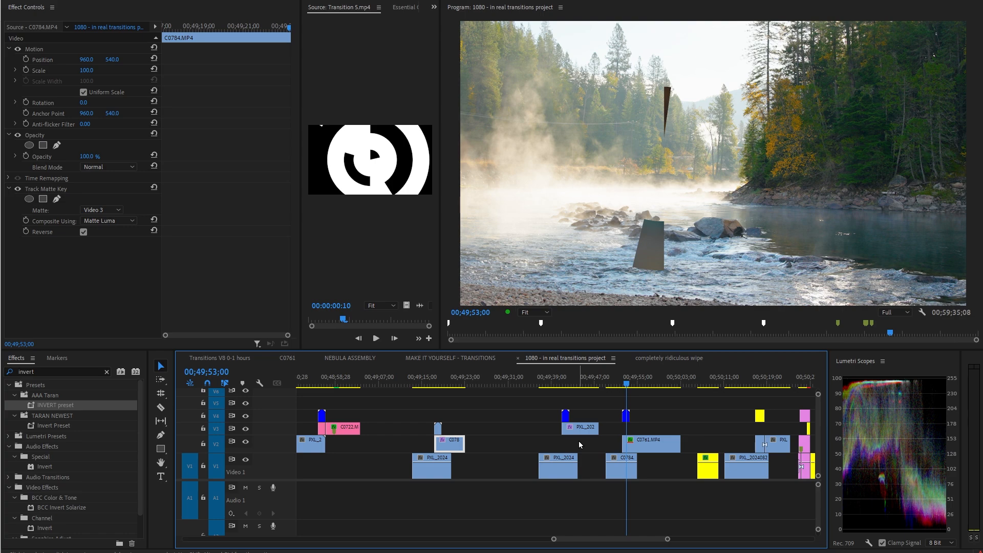
scroll(626, 429, down, 3)
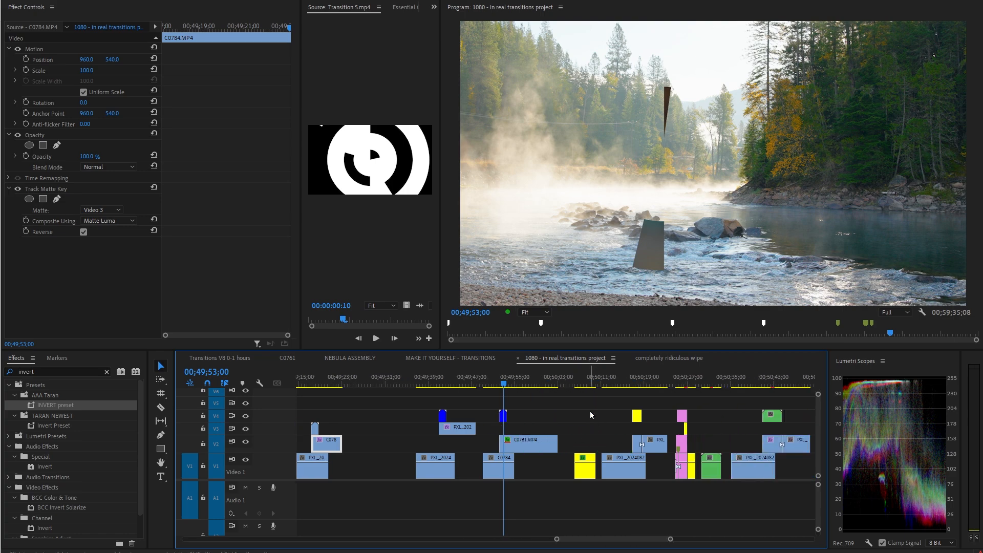
click(551, 390)
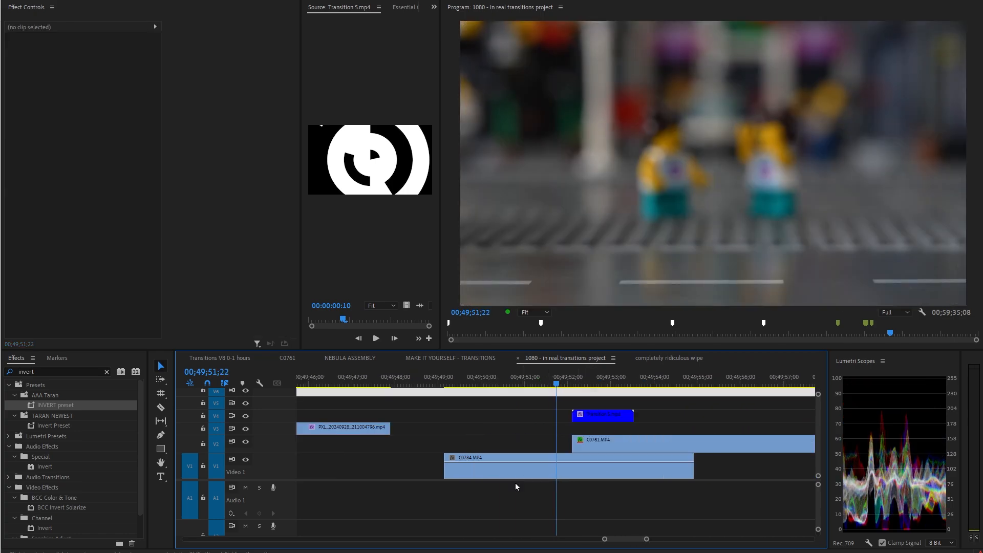
key(space)
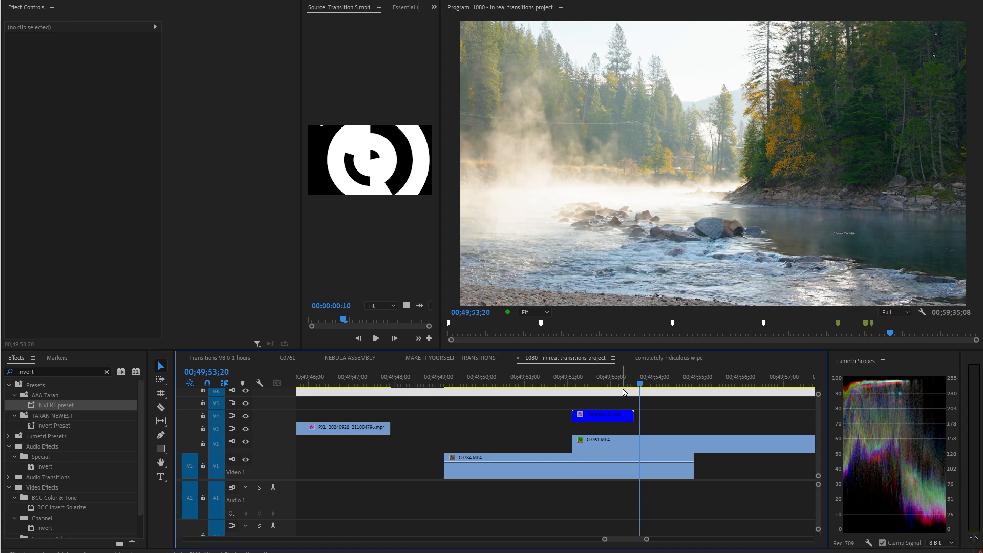
drag(628, 384, 585, 383)
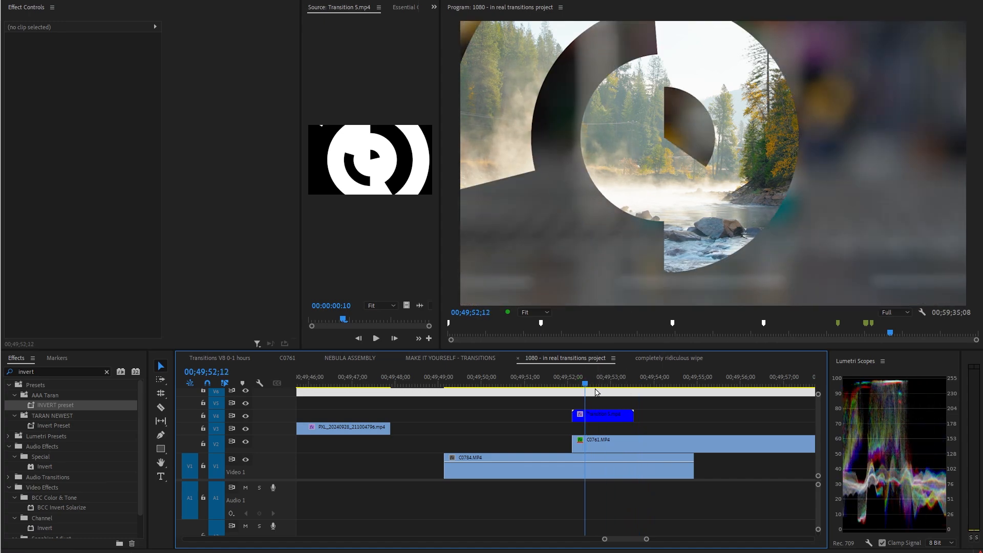
Select the clips beneath the matte and toggle them off and on to compare the matte with the composite.
click(390, 173)
drag(615, 423, 635, 516)
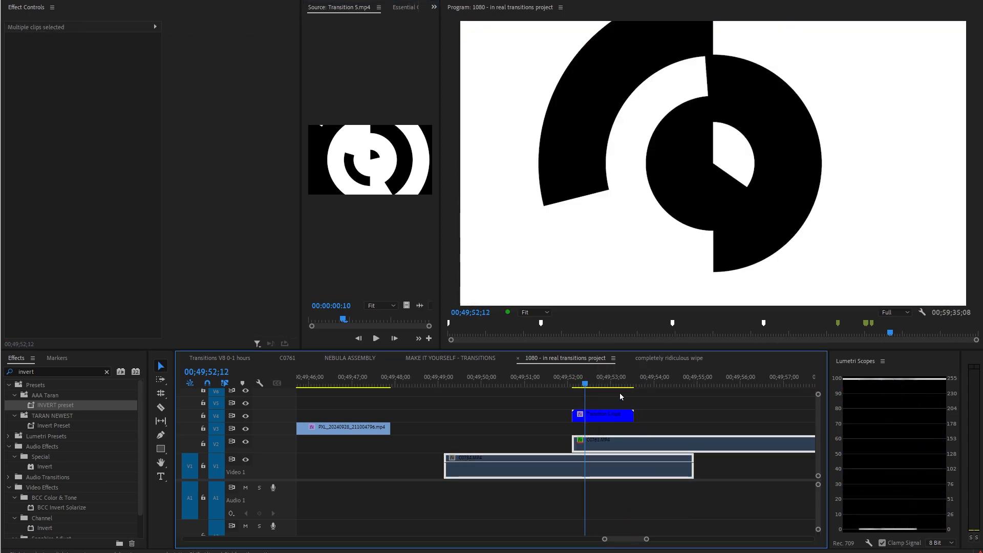
drag(588, 386, 595, 398)
key(shift+e)
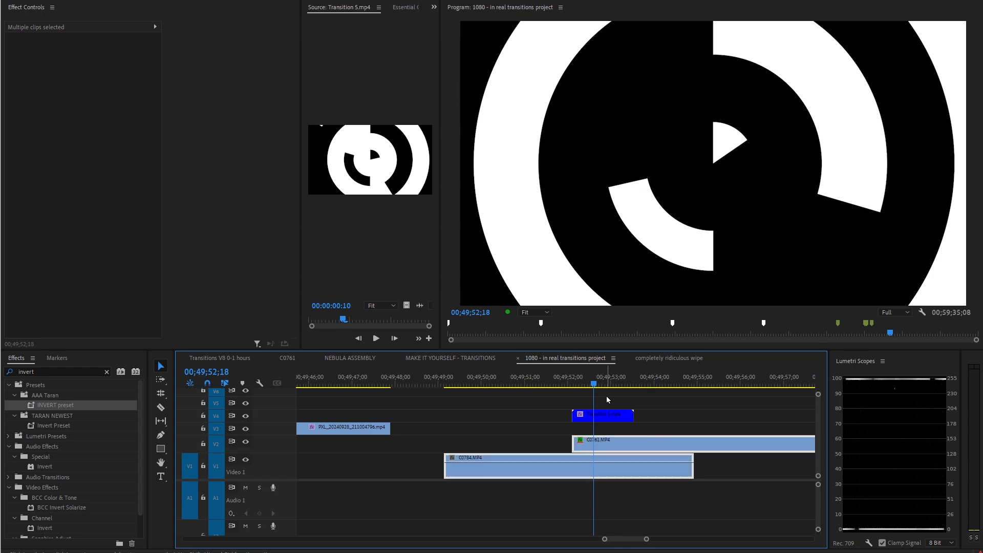
key(shift+e)
key(shift+e)
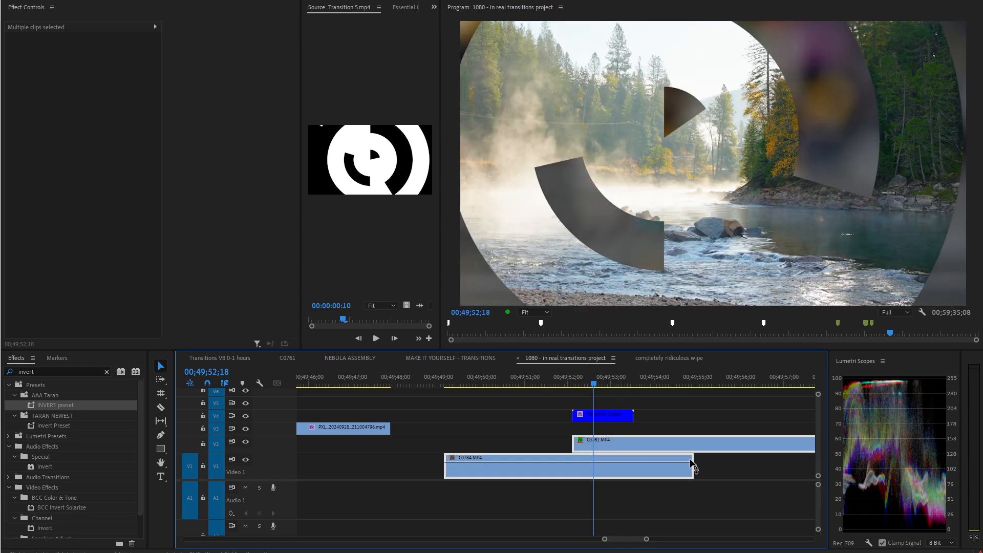
Select the C0761.MP4 clip and toggle it off and on.
click(658, 404)
click(693, 447)
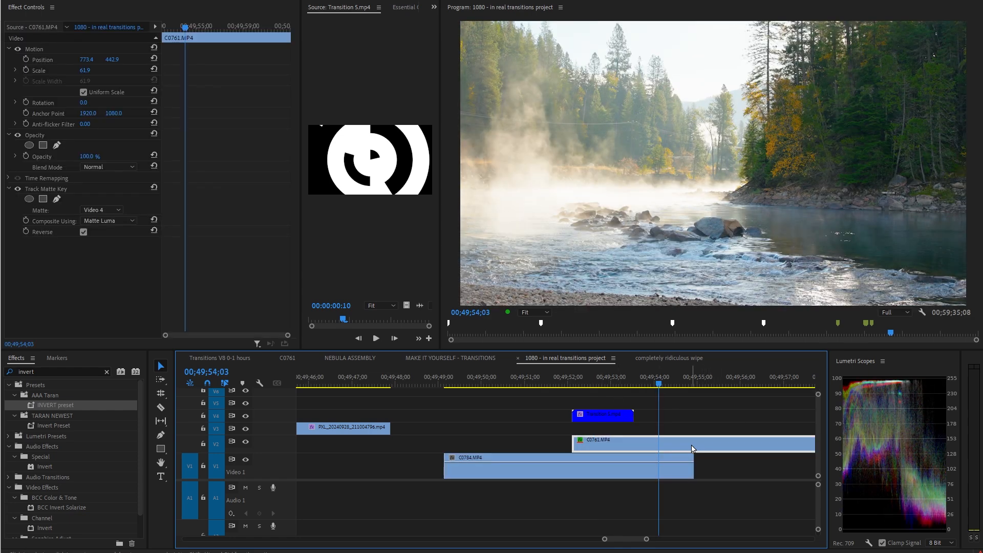
key(shift+e)
key(shift+e)
key(shift+5)
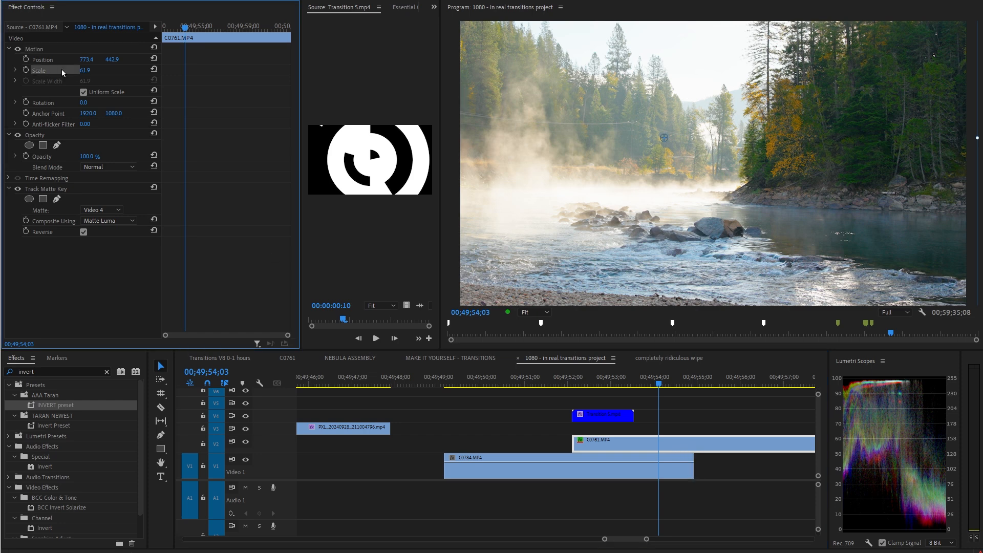
Scale the C0761.MP4 clip down to about 38.6% and move it to about 1085, 707 in the Program Monitor, scrubbing the transition.
click(617, 167)
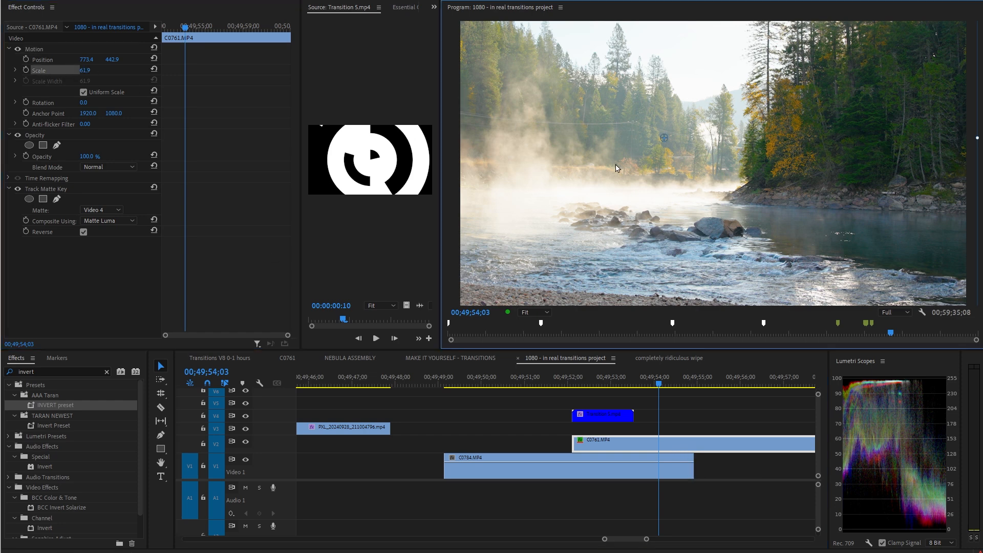
key(minus)
key(minus)
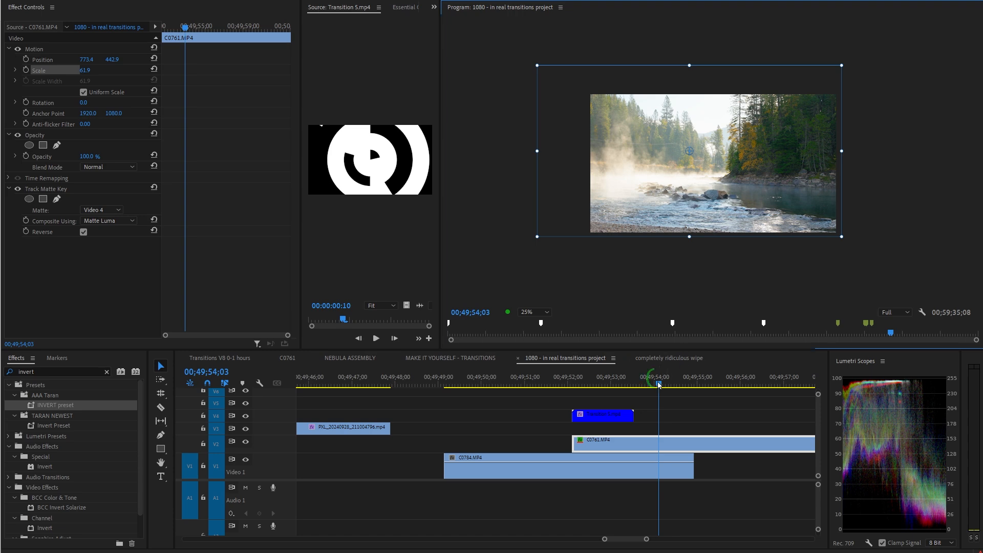
drag(658, 384, 584, 384)
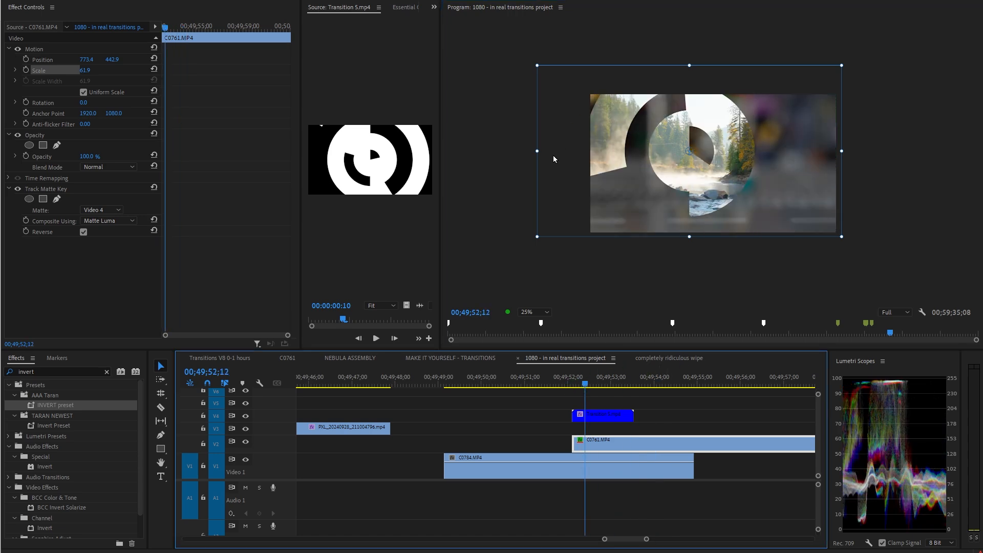
drag(537, 152, 594, 151)
drag(682, 176, 722, 211)
mouse_move(615, 384)
mouse_down()
mouse_move(589, 384)
mouse_move(599, 384)
mouse_up()
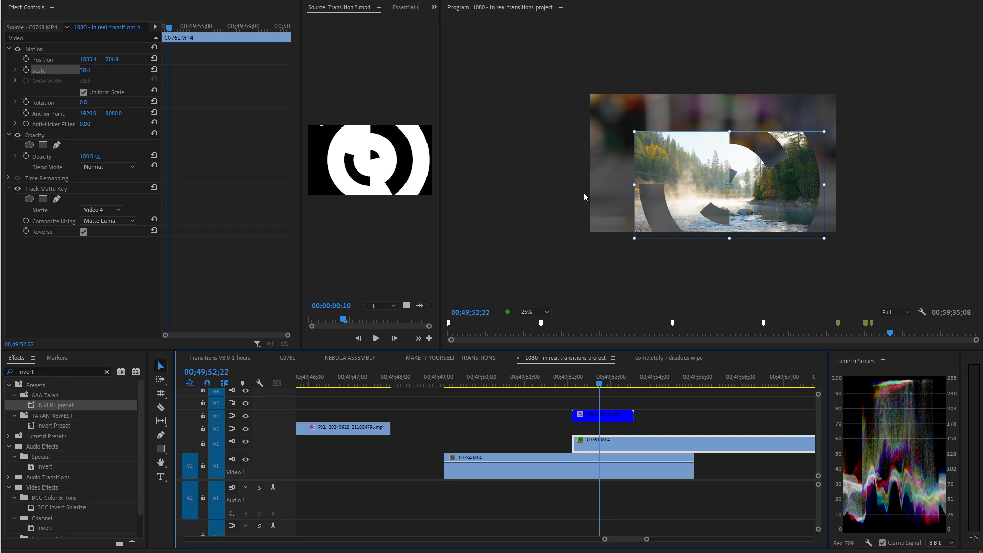
Select the matte clip and C0761.MP4, then undo the scale and position changes.
click(614, 419)
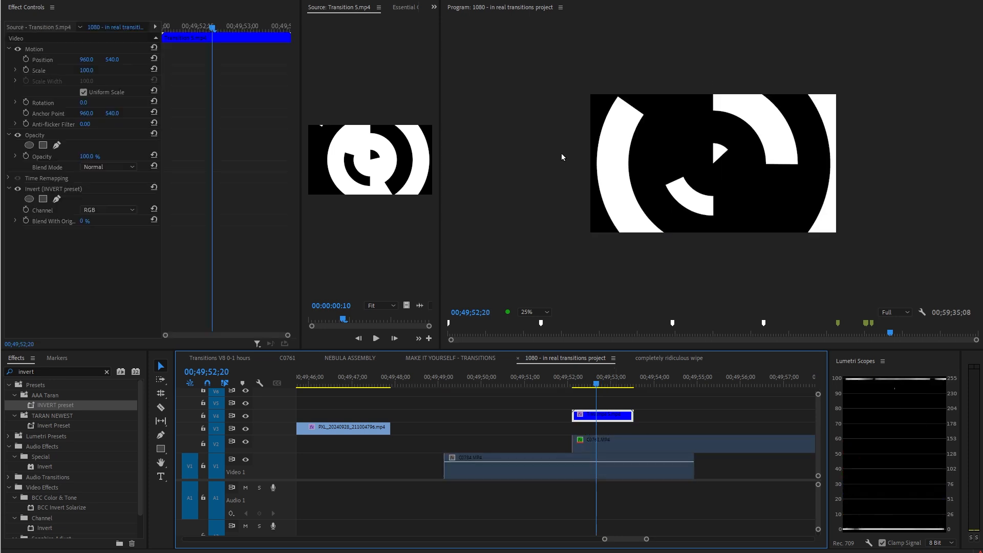
click(637, 443)
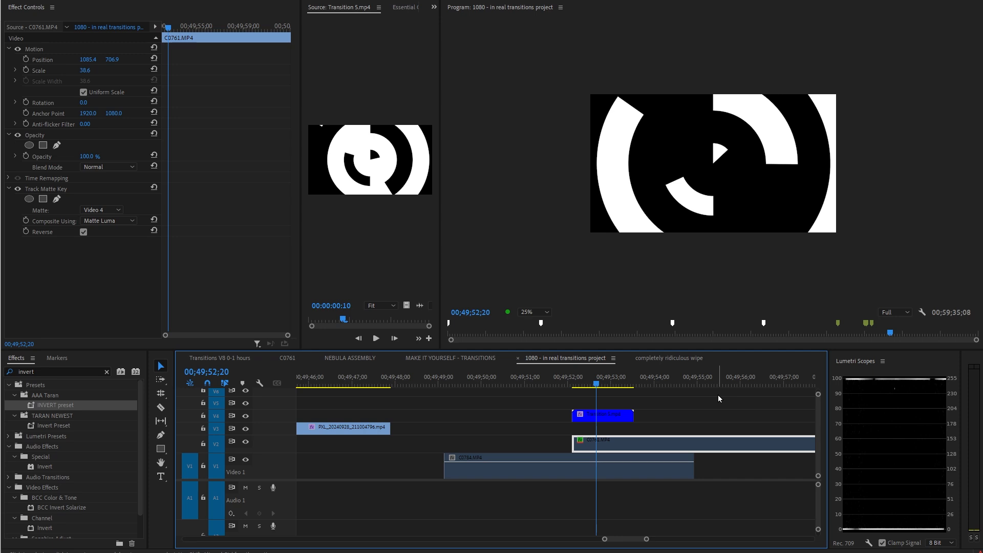
key(Left)
key(ctrl+z)
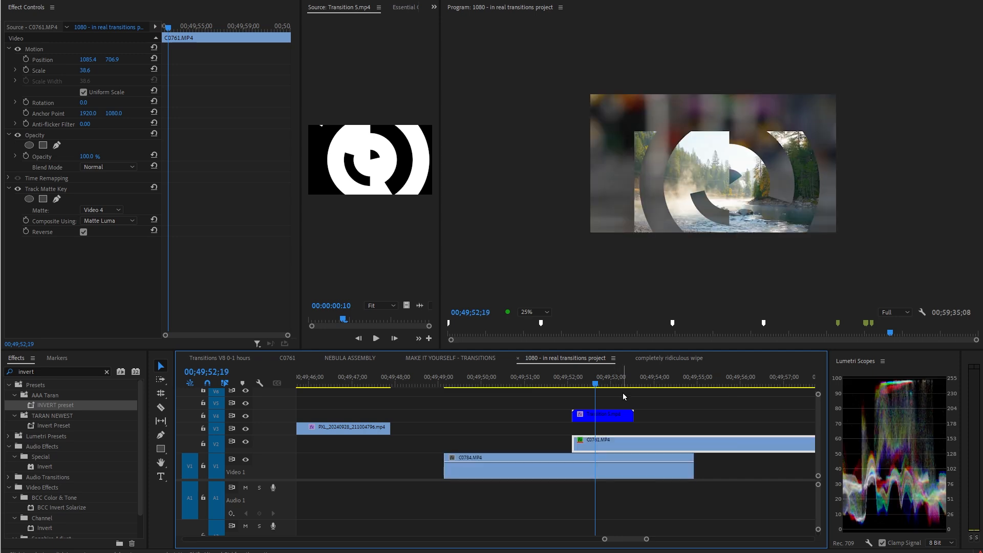
key(ctrl+z)
key(ctrl+z)
key(ctrl+z)
key(ctrl+z)
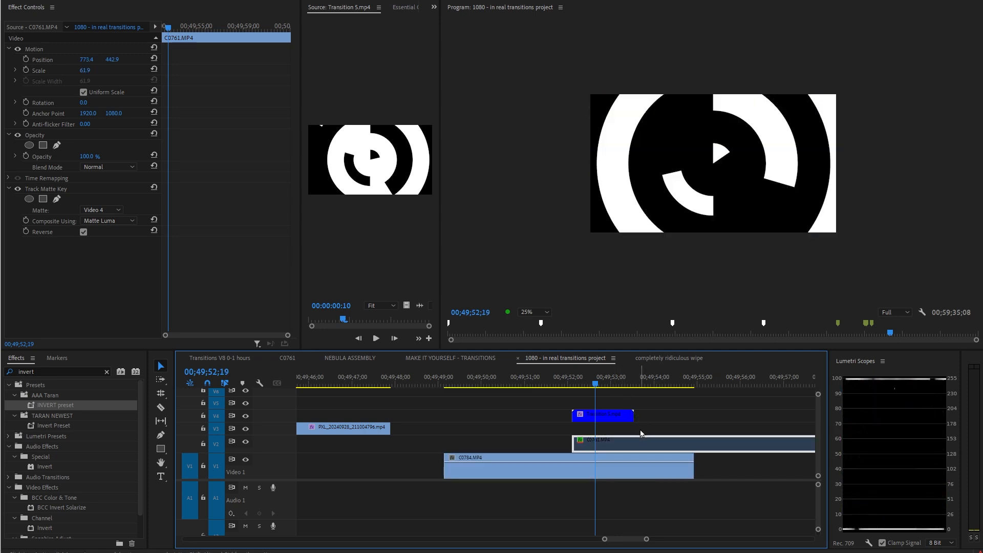
Delete the Track Matte Key from C0761.MP4 and nest the clip into a new nested sequence.
click(61, 189)
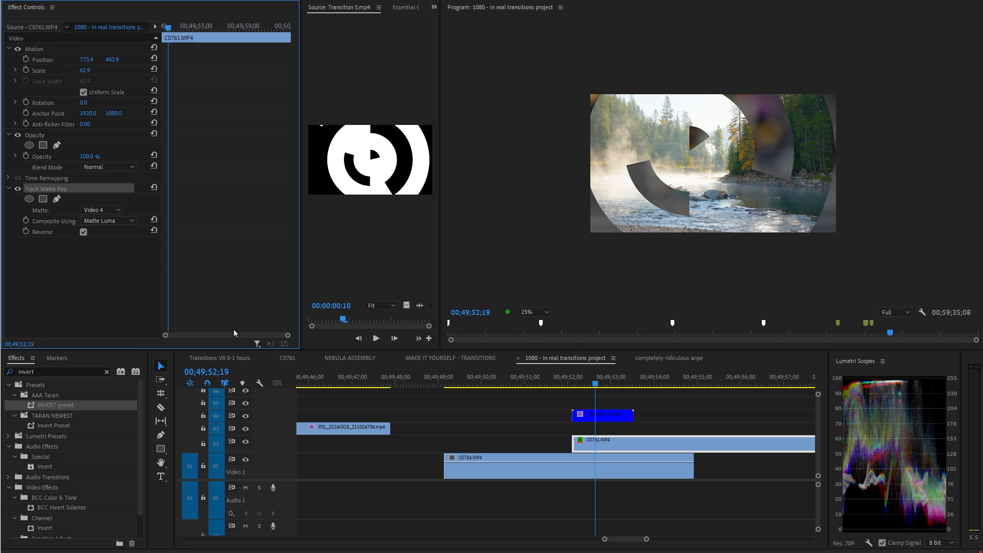
key(Delete)
click(669, 444)
key(ctrl+shift+n)
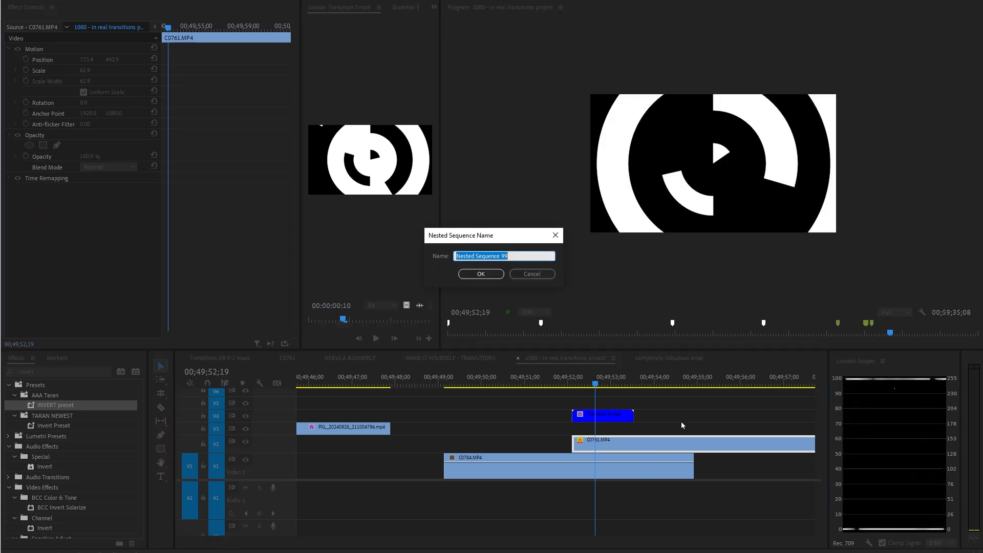
key(Return)
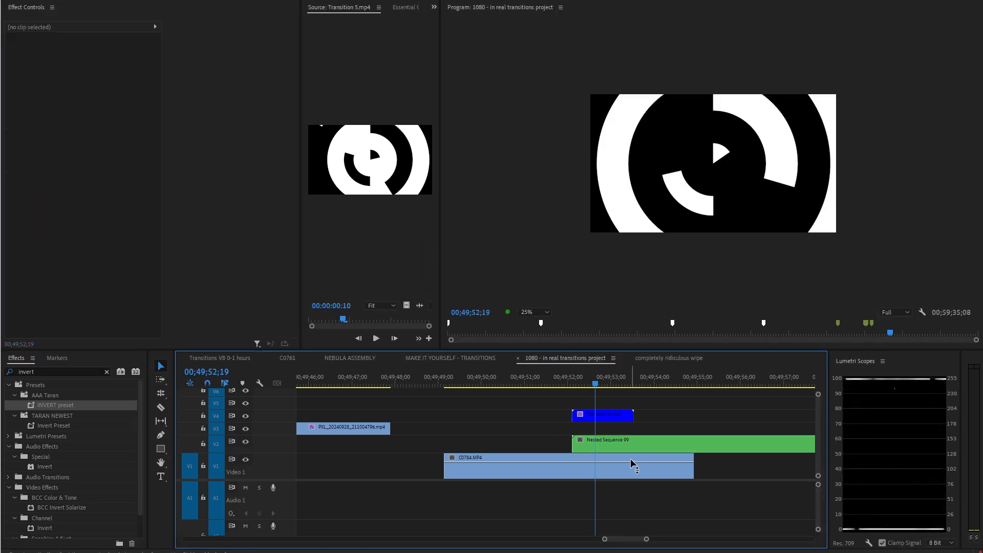
Select the nested clip, scrub its transition, and move to the later Graphic circle clip.
click(644, 451)
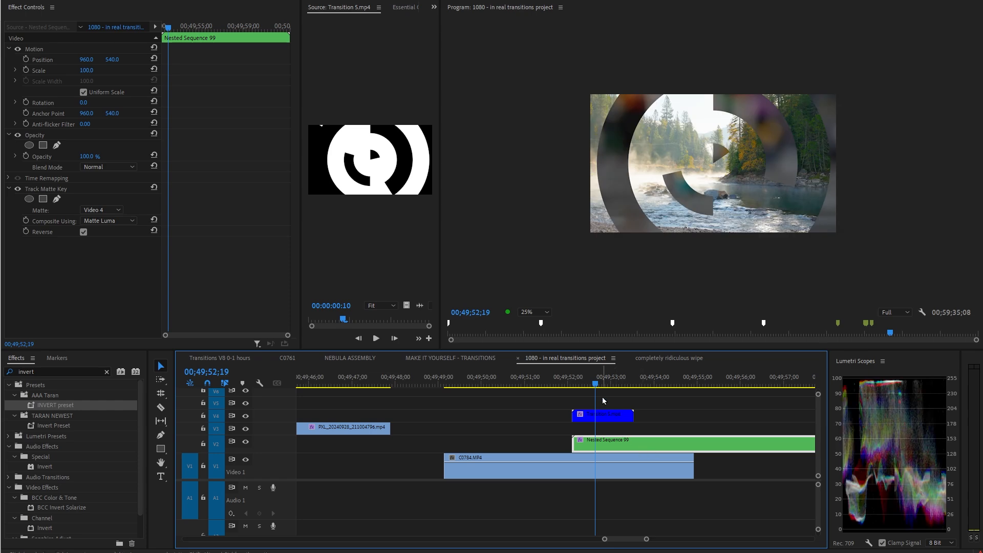
mouse_move(599, 382)
mouse_down()
mouse_move(573, 381)
mouse_move(614, 384)
mouse_move(591, 390)
mouse_up()
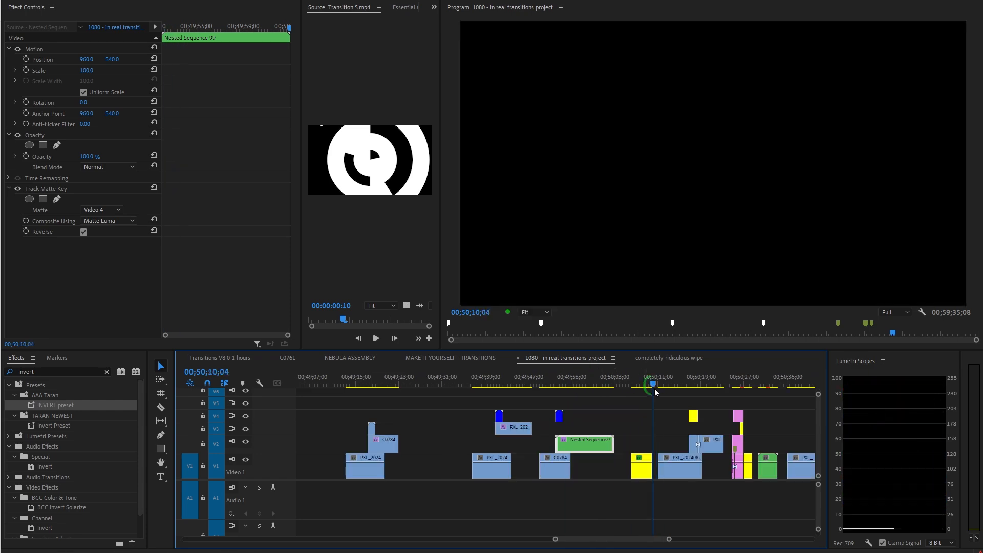
drag(654, 389, 698, 390)
click(559, 382)
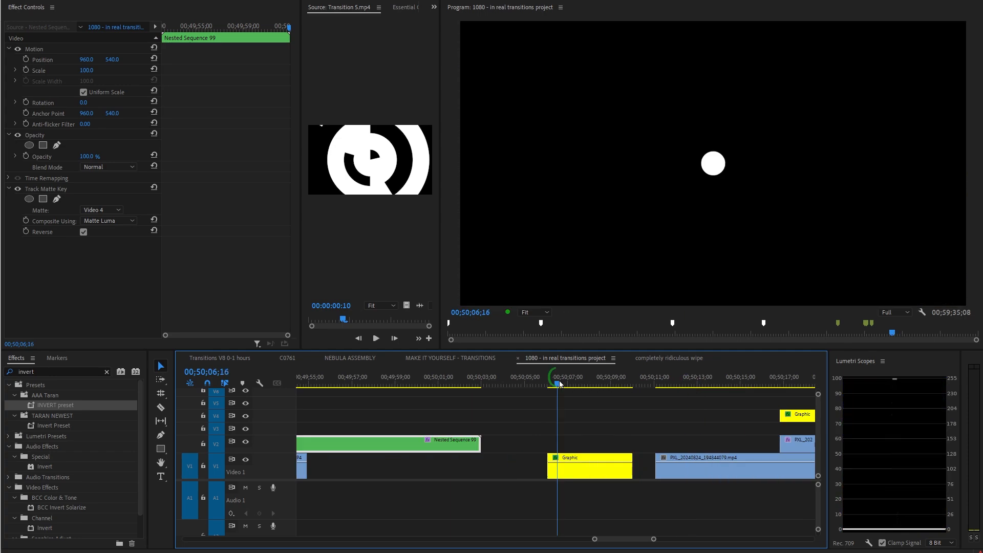
click(78, 372)
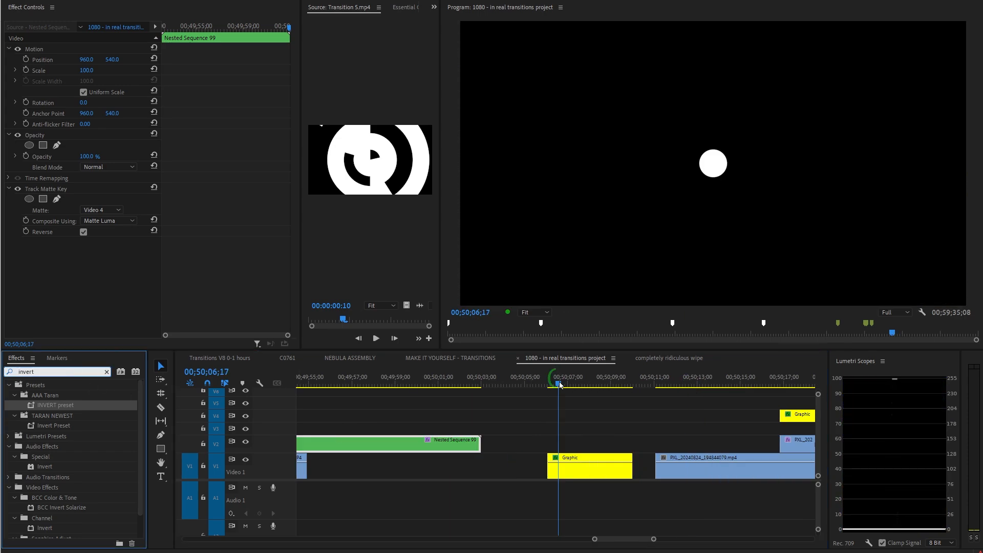
Select the Graphic circle clip and inspect its animated Scale keyframes.
drag(560, 384, 550, 384)
drag(597, 413, 563, 488)
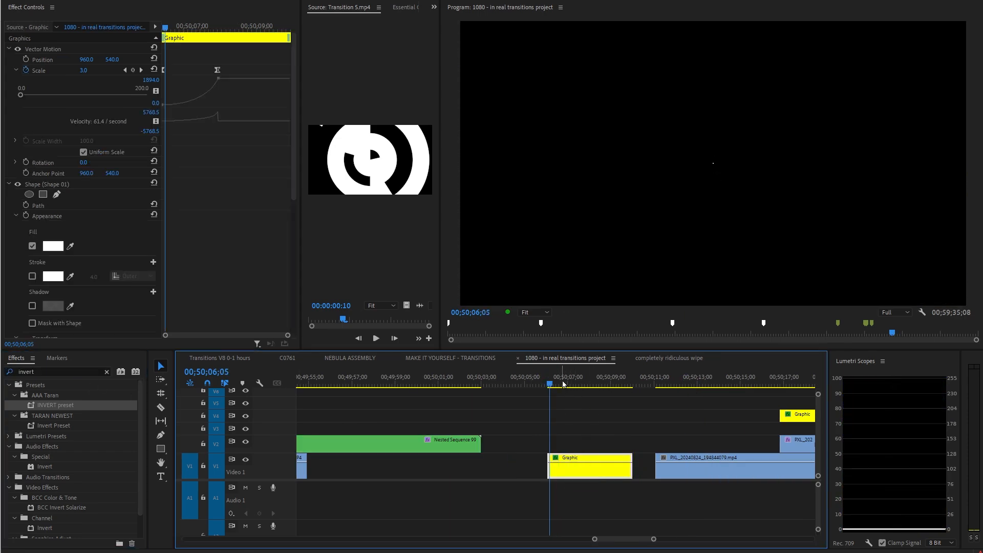
mouse_move(563, 384)
mouse_down()
mouse_move(579, 379)
mouse_move(570, 380)
mouse_up()
click(41, 49)
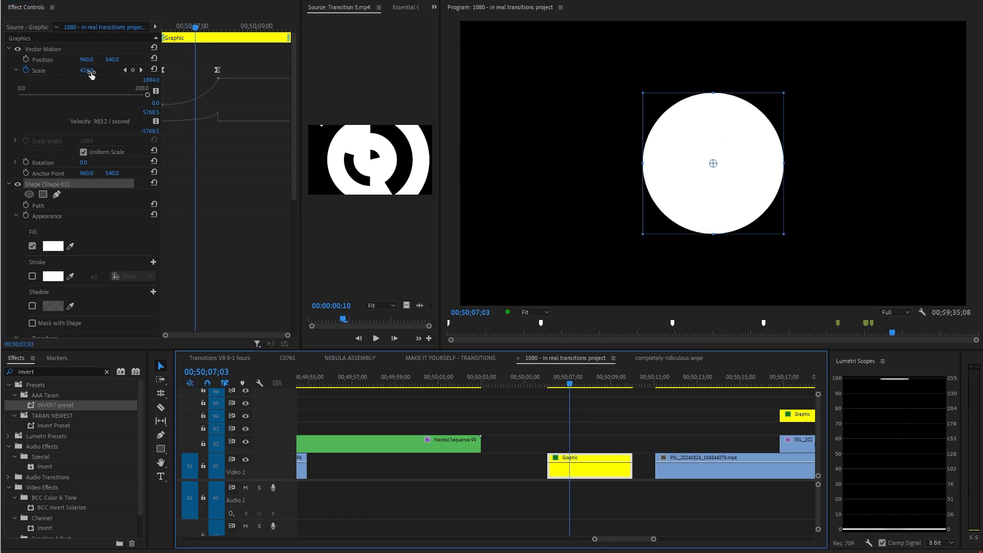
drag(198, 26, 203, 26)
scroll(640, 394, down, 3)
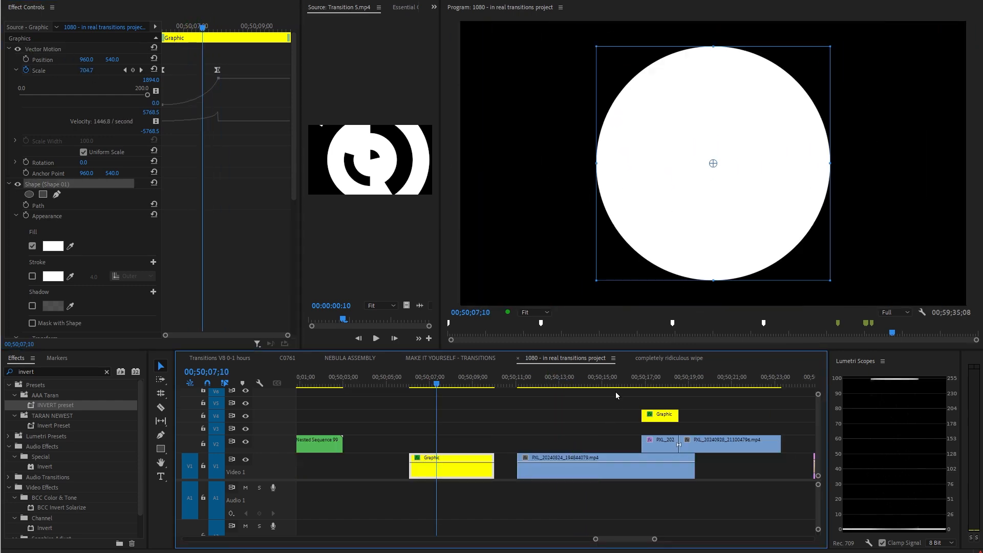
Play the later transition between the PXL clips, then return to the Graphic circle clip.
click(635, 384)
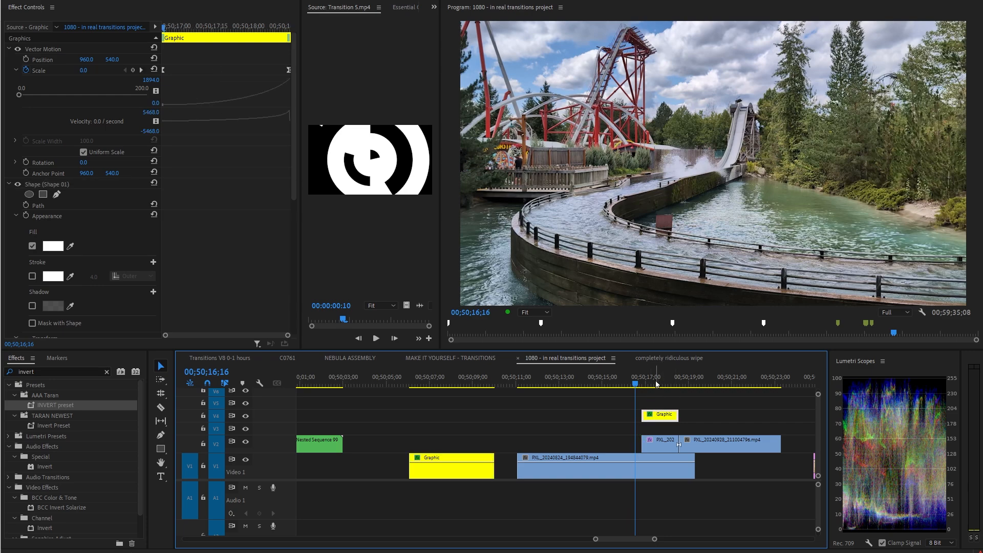
key(space)
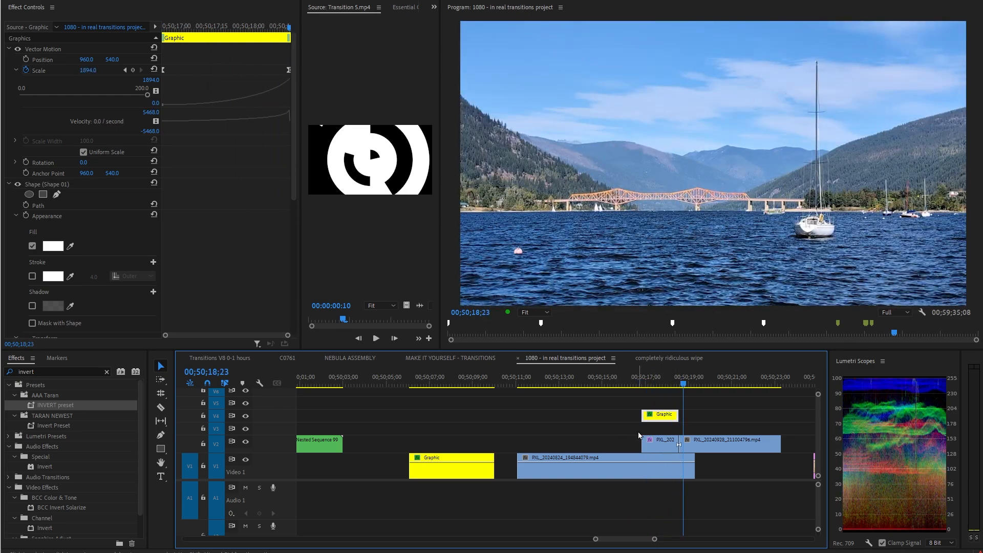
drag(680, 378, 669, 397)
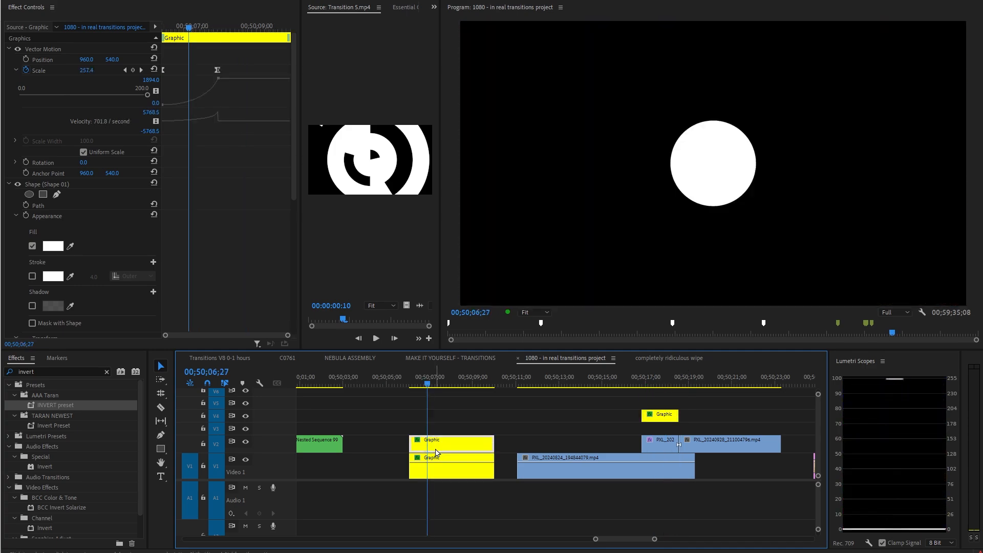
key(=)
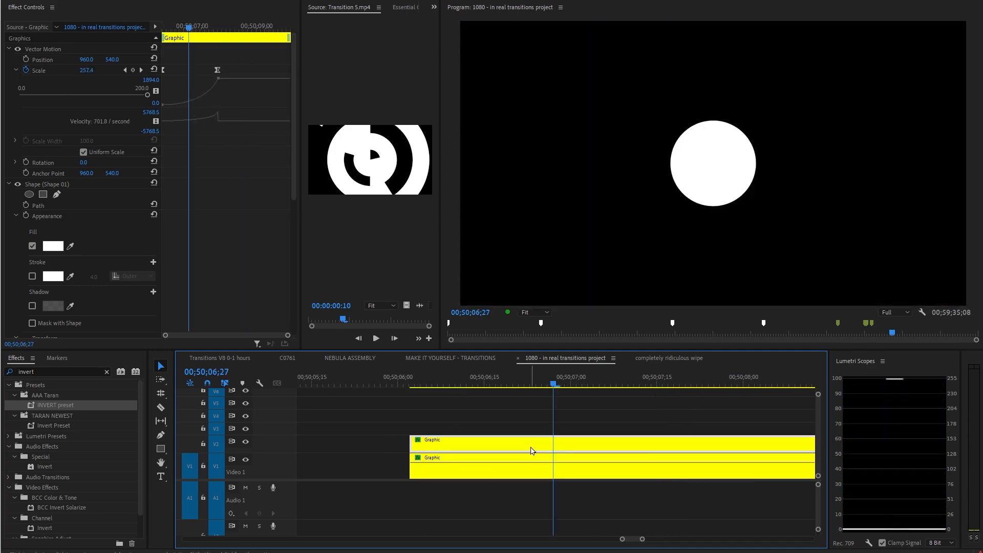
Offset the duplicated Graphic clip on the upper track slightly later and set its fill color to black.
drag(522, 450, 543, 452)
click(731, 186)
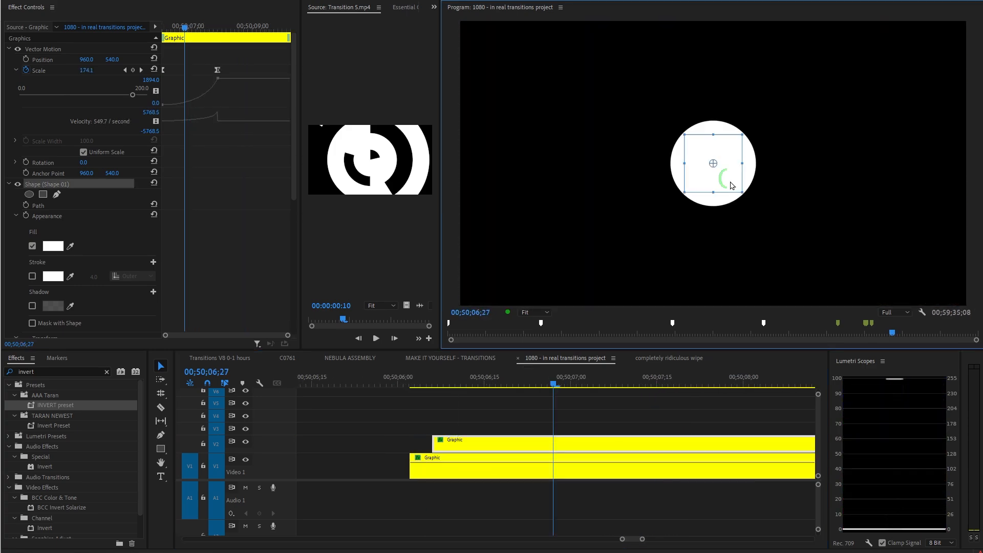
click(61, 246)
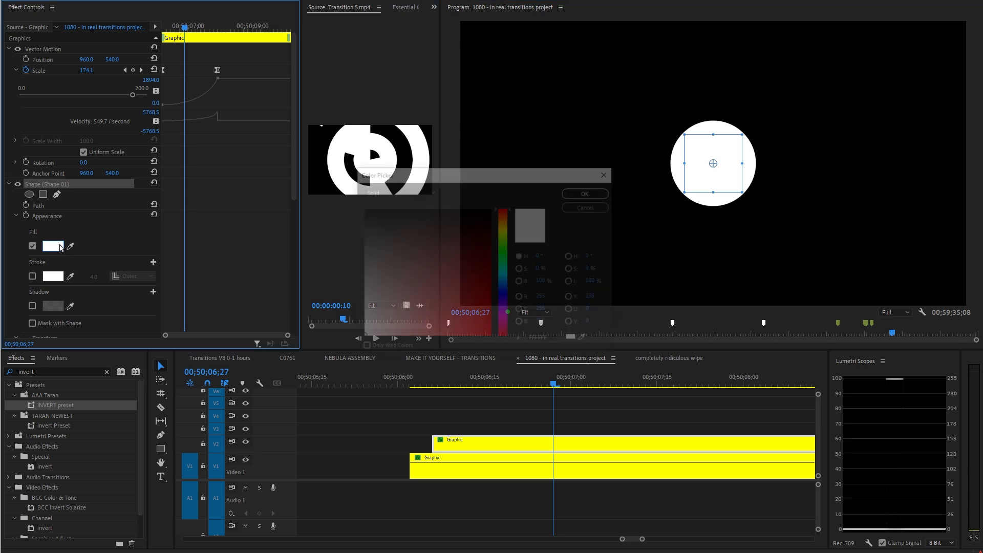
click(390, 335)
click(583, 195)
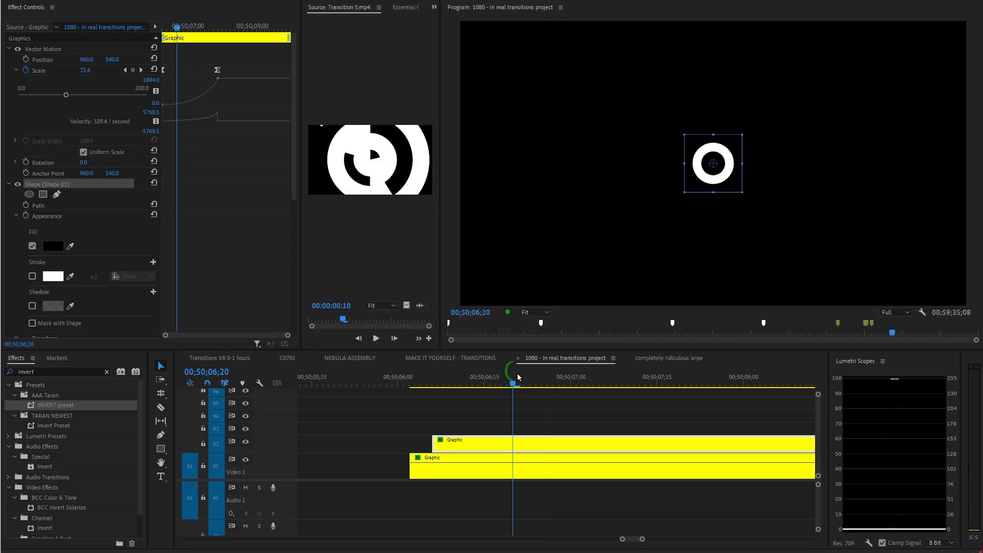
Duplicate the Graphic circle onto a third track, offset slightly later than the black one.
click(594, 383)
click(487, 419)
key(minus)
drag(500, 472, 508, 417)
drag(508, 416, 535, 428)
click(514, 378)
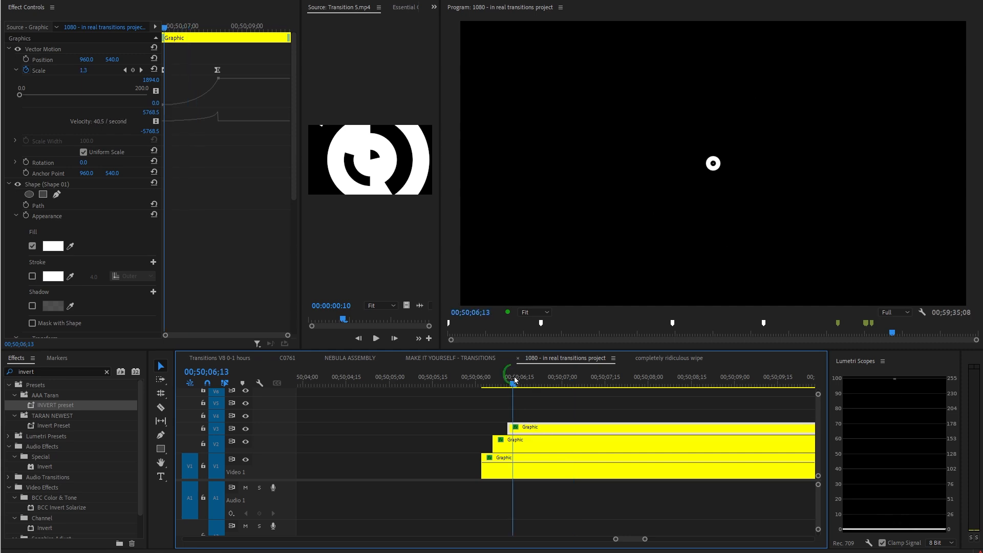
Select the three stacked Graphic clips, nest them into a new nested sequence, and play it.
drag(510, 394, 581, 405)
key(minus)
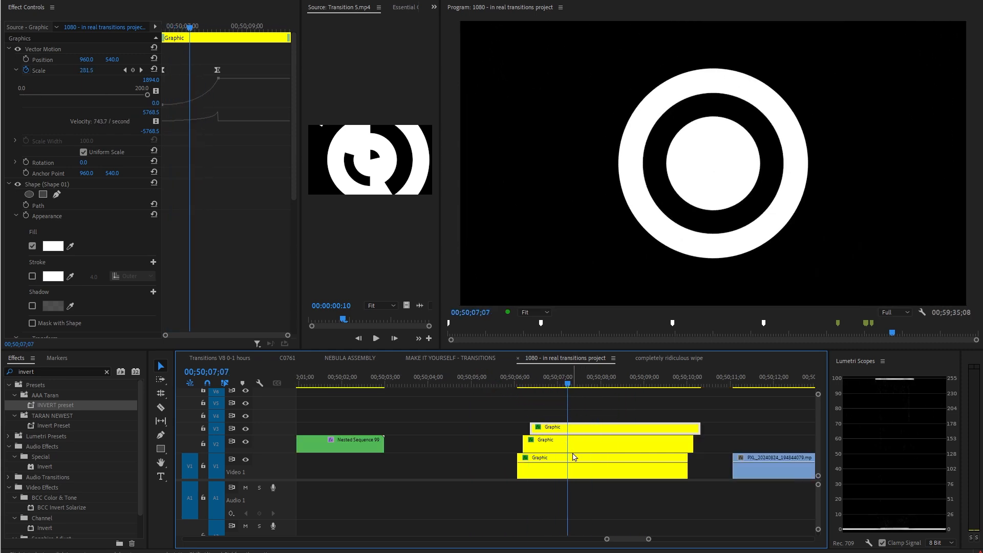
drag(584, 467, 691, 421)
key(ctrl+shift+n)
key(Return)
key(minus)
click(659, 383)
key(space)
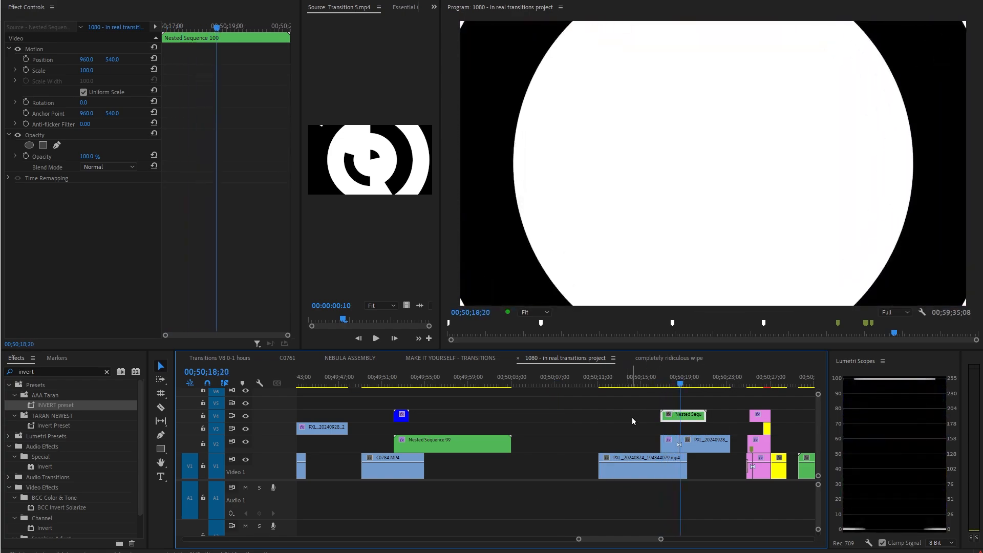
Zoom in and play through the concentric ring transition between the PXL clips.
key(equal)
key(equal)
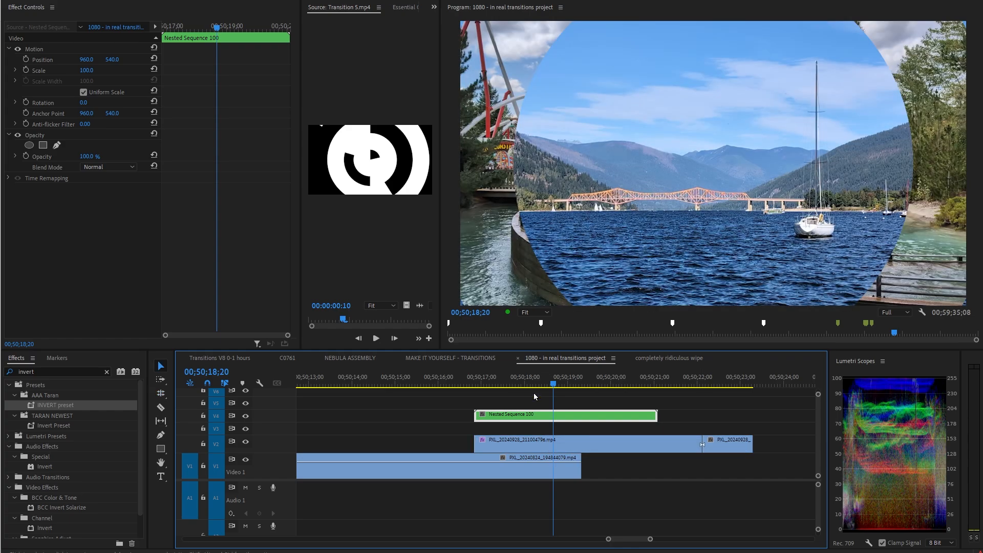
drag(526, 384, 479, 384)
key(space)
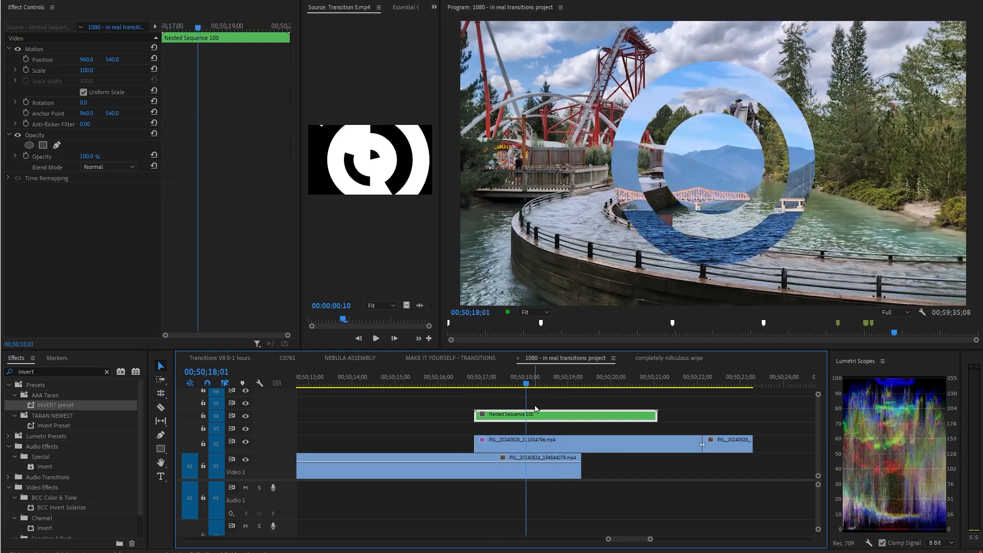
key(minus)
key(minus)
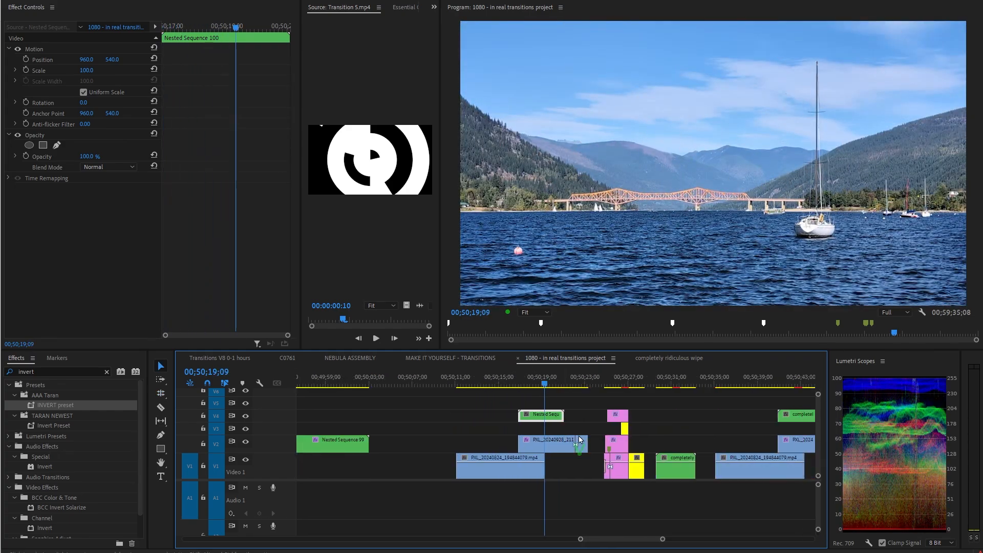
Move to the following transitions and scrub through the graphic matte before the completely ridiculous wipe clip.
scroll(579, 440, down, 2)
click(489, 384)
key(equal)
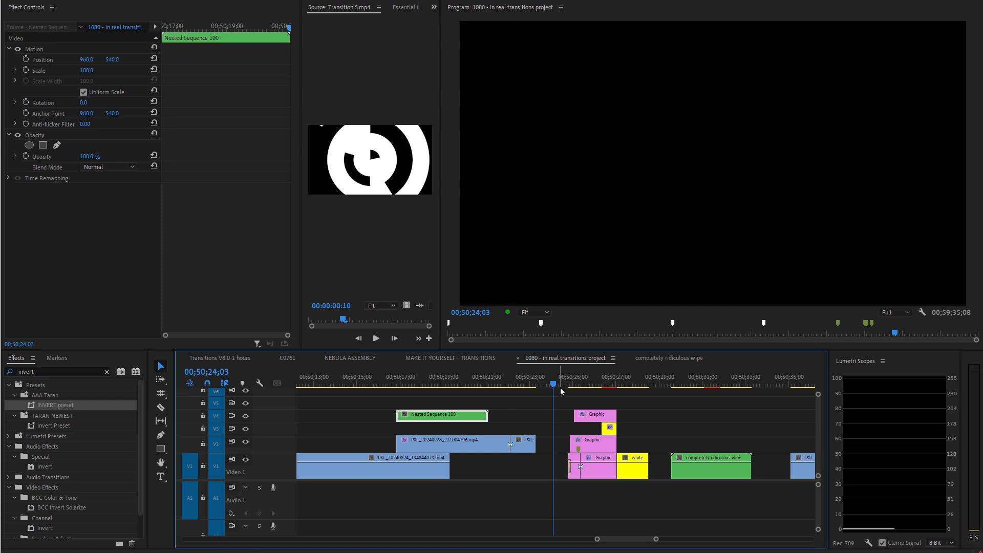
click(642, 382)
click(562, 382)
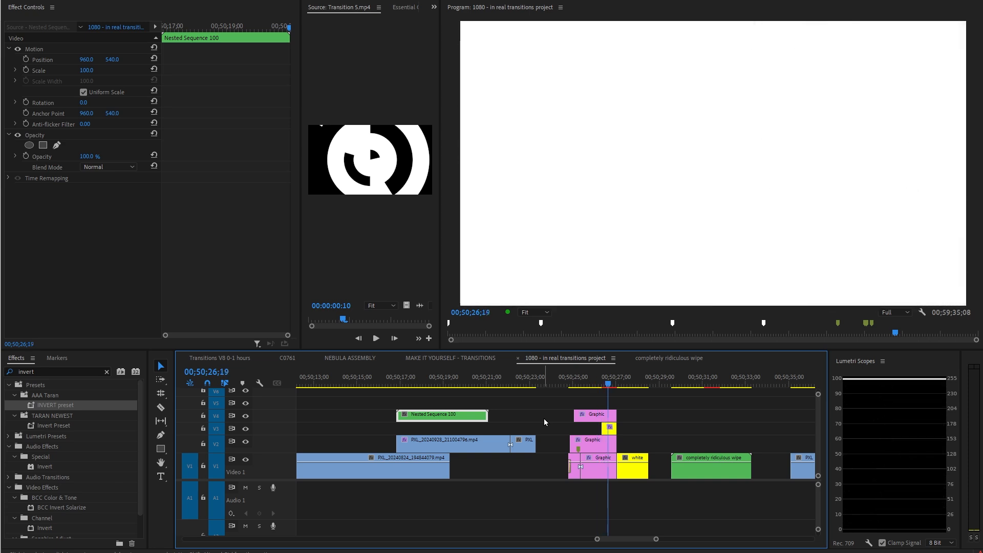
click(589, 385)
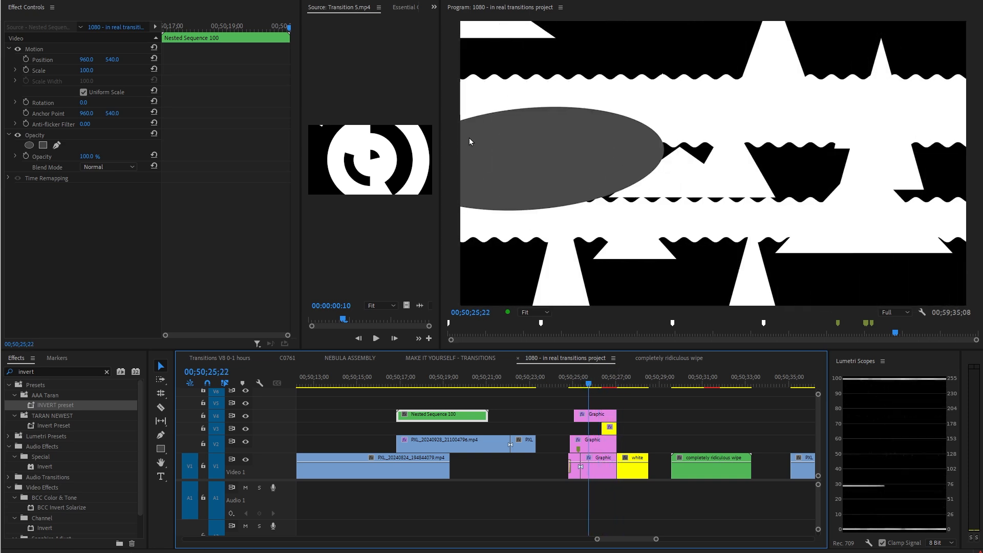
mouse_move(597, 387)
mouse_down()
mouse_move(610, 383)
mouse_move(597, 384)
mouse_up()
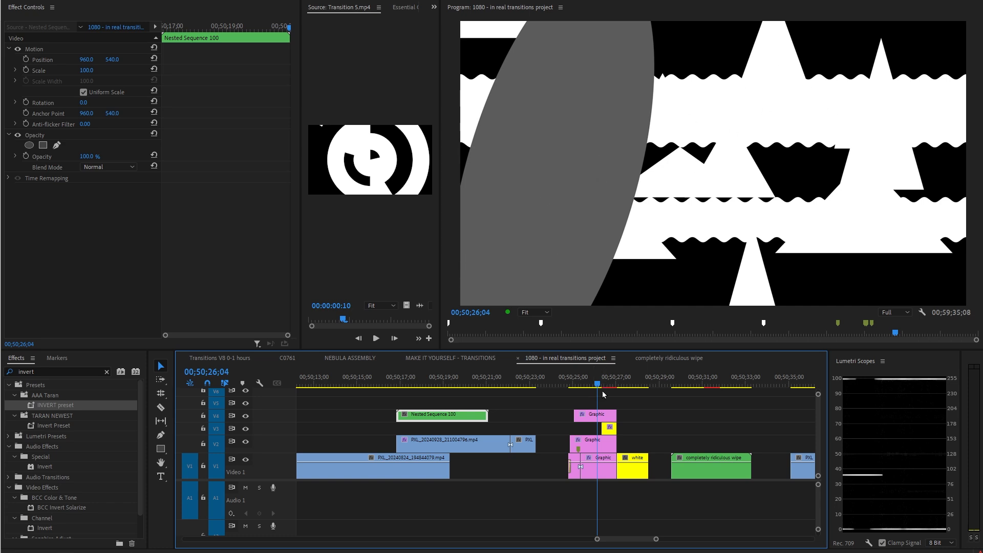
Scrub and play through the graphic matte transition into the completely ridiculous wipe clip.
key(grave)
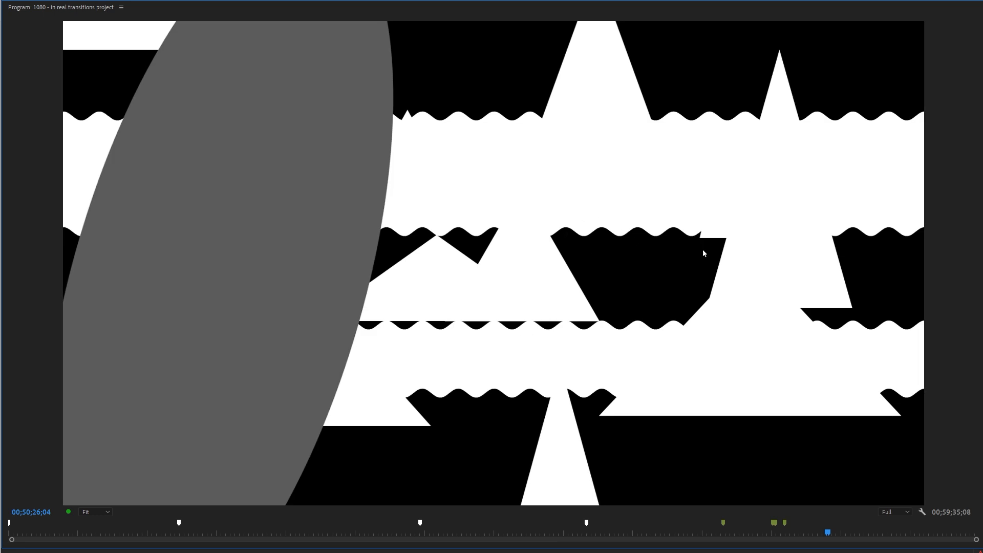
key(grave)
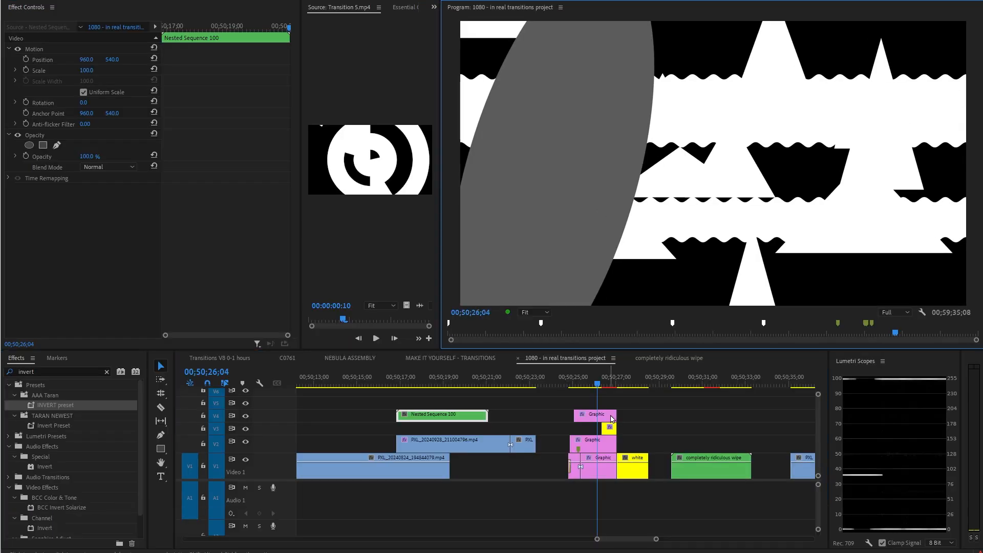
drag(661, 385, 614, 385)
drag(668, 398, 569, 502)
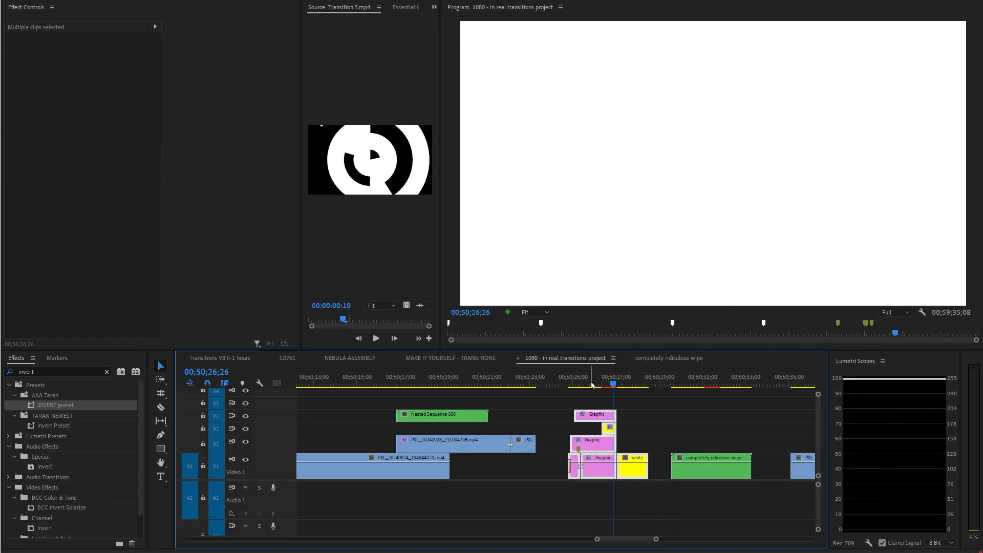
drag(593, 386, 692, 497)
scroll(677, 490, down, 3)
scroll(677, 490, down, 5)
drag(590, 383, 595, 383)
key(space)
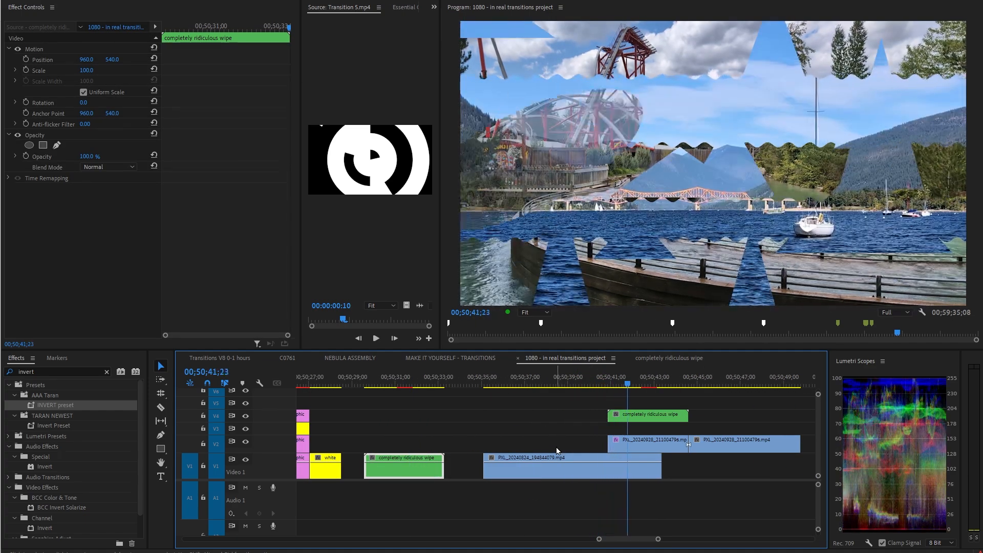
Zoom the timeline out and play through the next transition with the coloured shape mattes.
drag(660, 387, 639, 392)
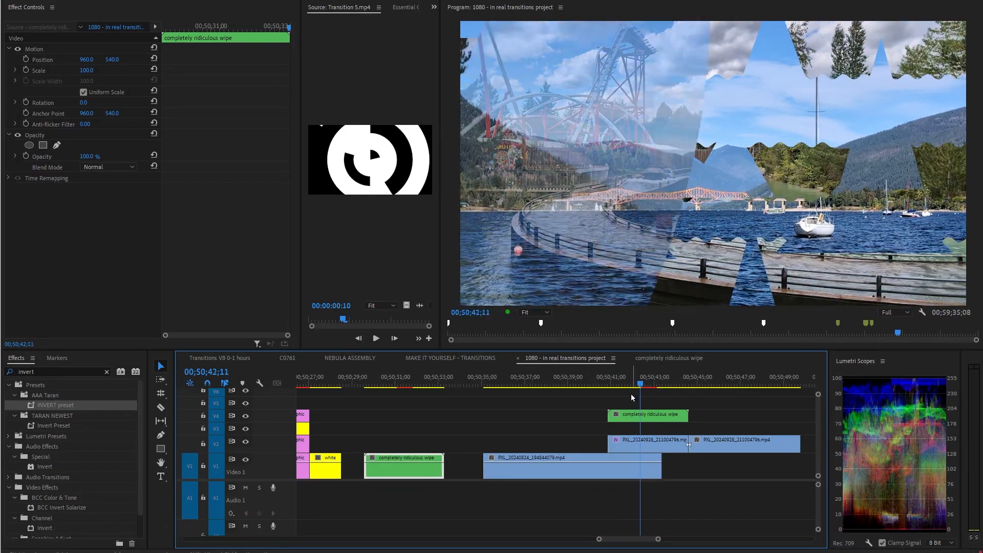
key(minus)
scroll(599, 410, down, 4)
right_click(589, 413)
key(space)
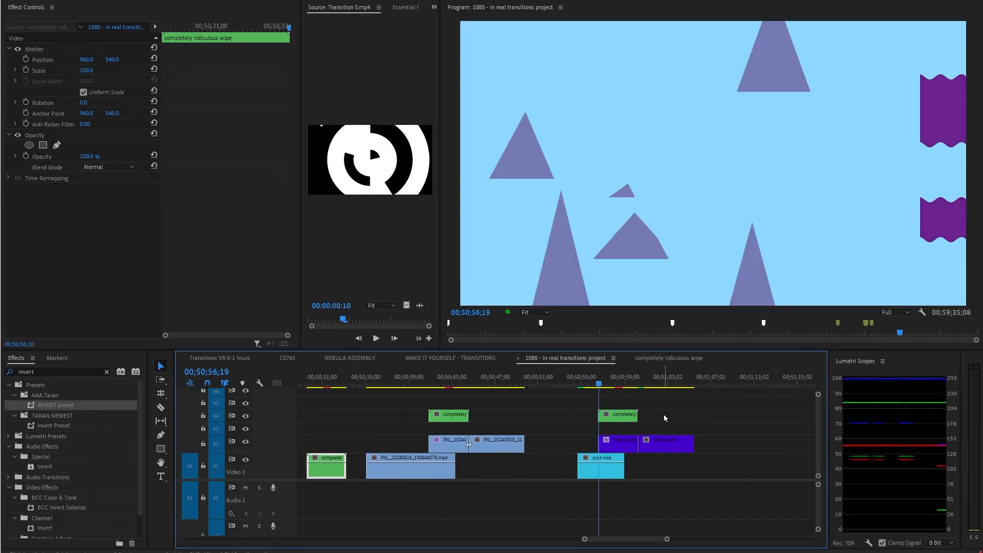
key(space)
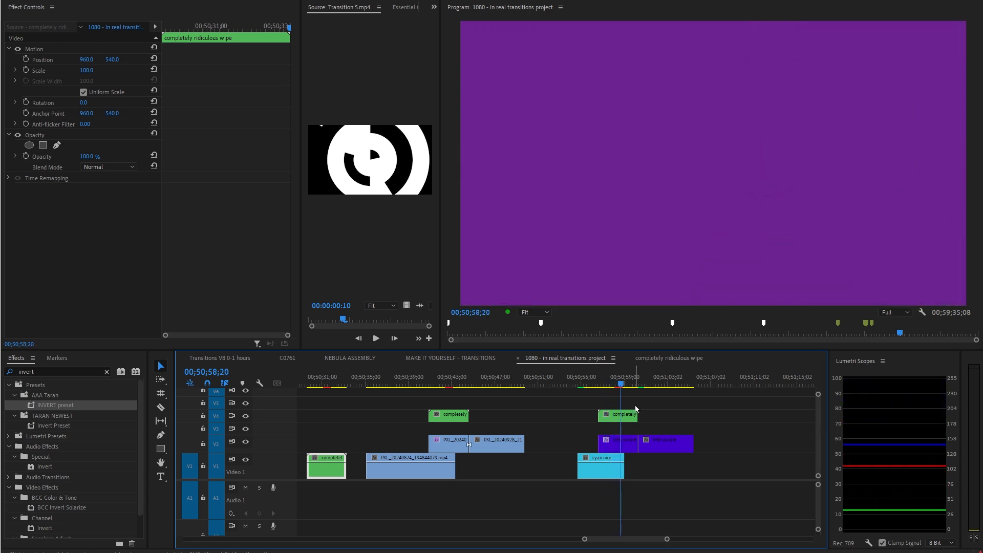
Inspect the cyan nice clip and the purple clip's Track Matte Key settings at that transition.
drag(609, 386, 606, 388)
click(613, 469)
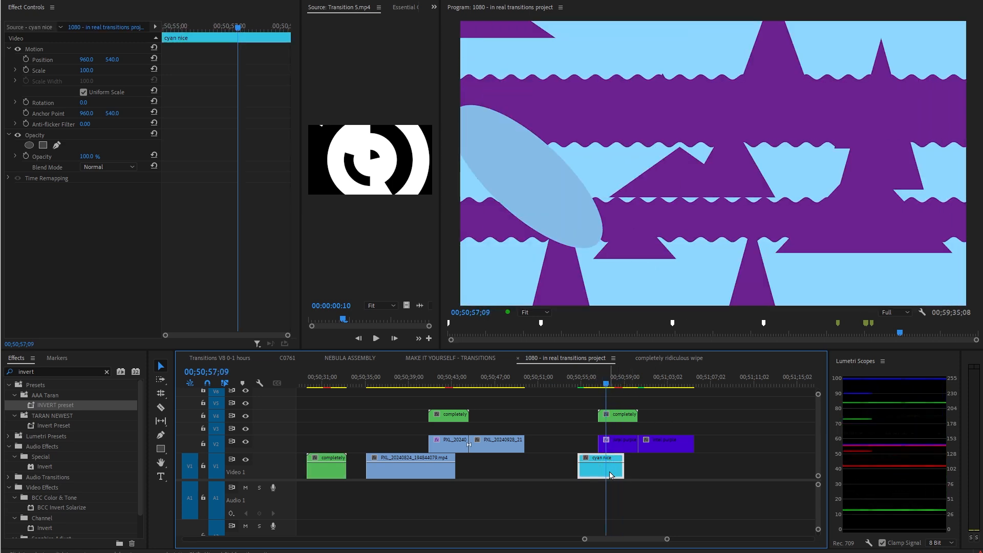
drag(0, 410, 606, 467)
drag(608, 381, 610, 387)
click(621, 446)
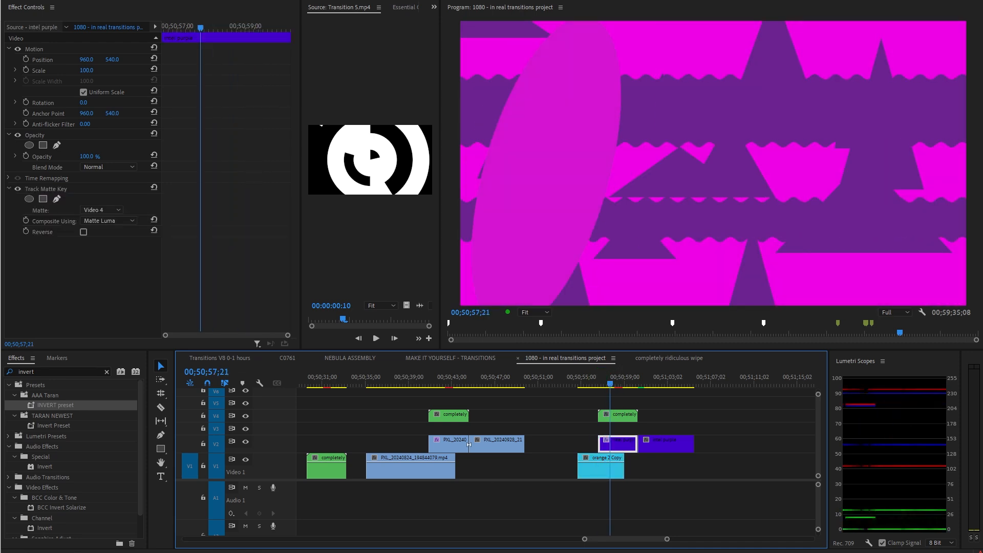
drag(0, 461, 629, 452)
click(592, 386)
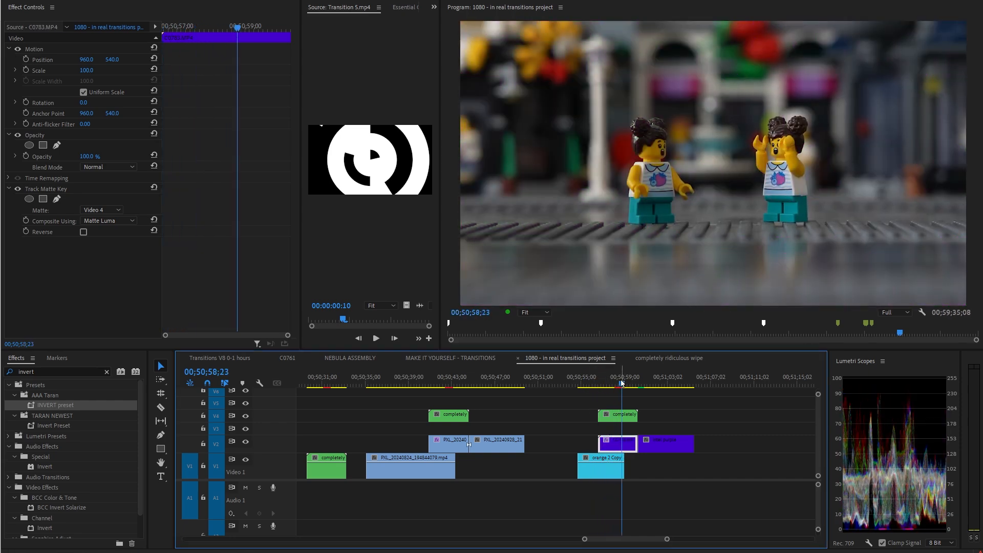
click(610, 383)
Zoom the timeline and play the magenta shape-matte transition in the full-screen program view.
key(minus)
key(minus)
key(equal)
key(equal)
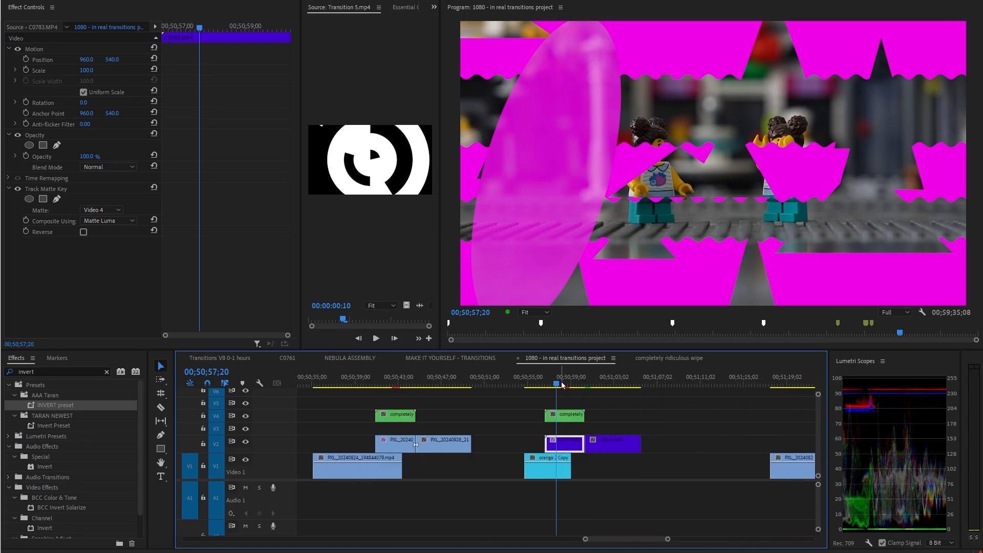
mouse_move(562, 384)
mouse_down()
mouse_move(533, 387)
mouse_move(559, 389)
mouse_up()
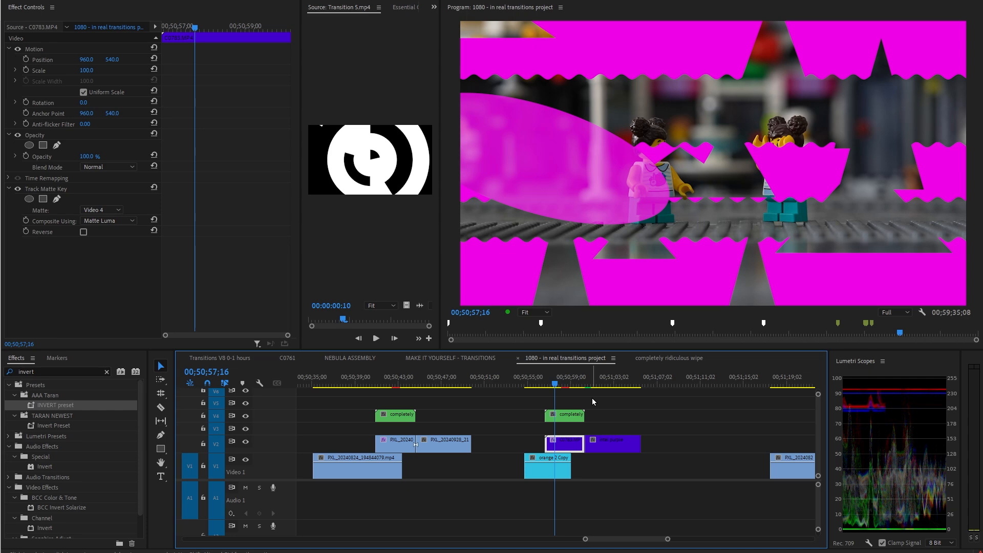
click(324, 181)
key(grave)
key(space)
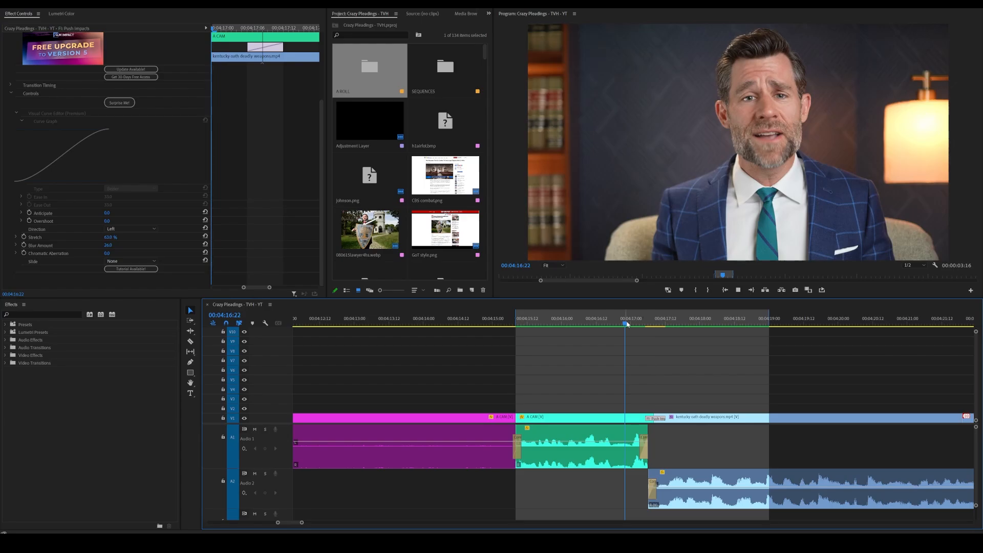
Examine the FX Push transition's controls and curve graph in the example project.
key(space)
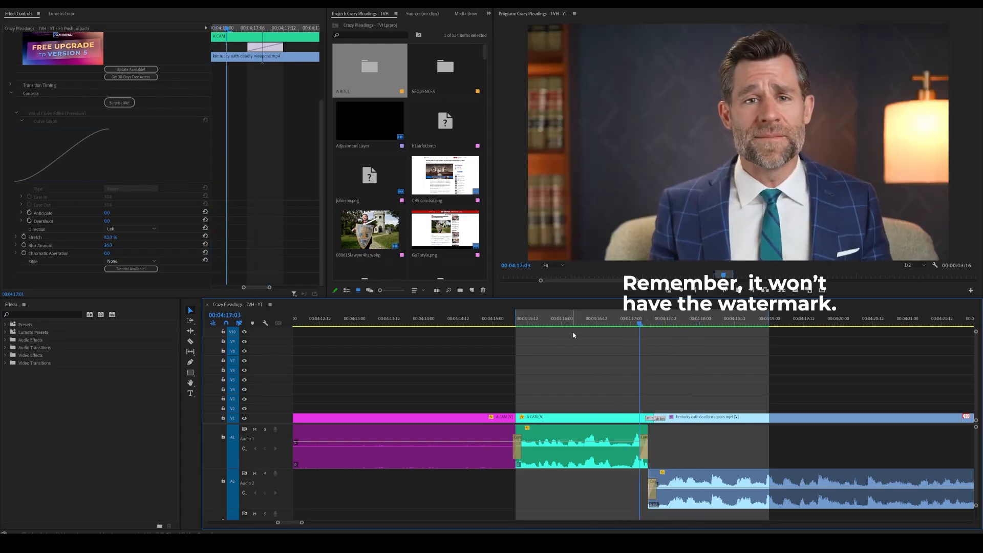
click(654, 323)
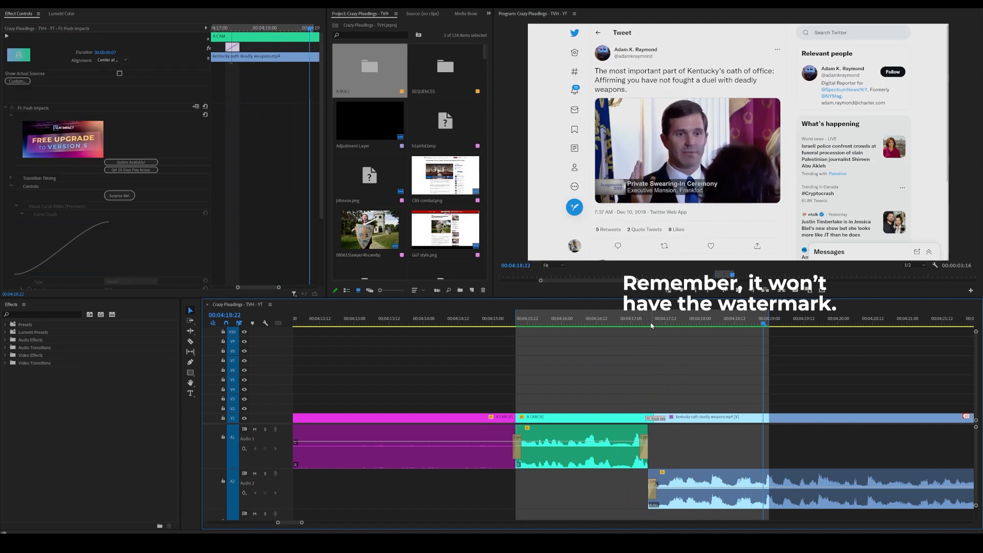
scroll(173, 242, down, 3)
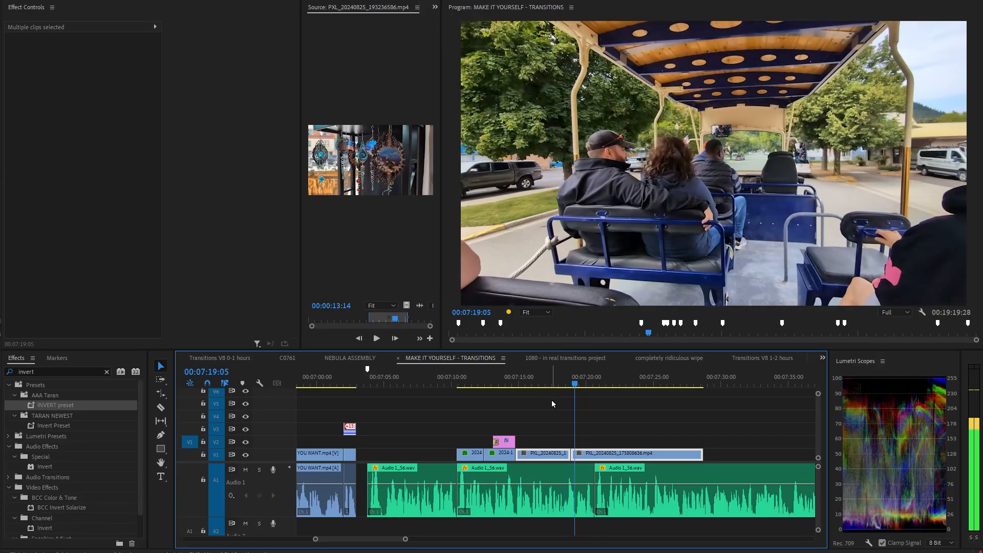
Add a new null object to the composition and parent the two PXL clip layers to it.
right_click(551, 400)
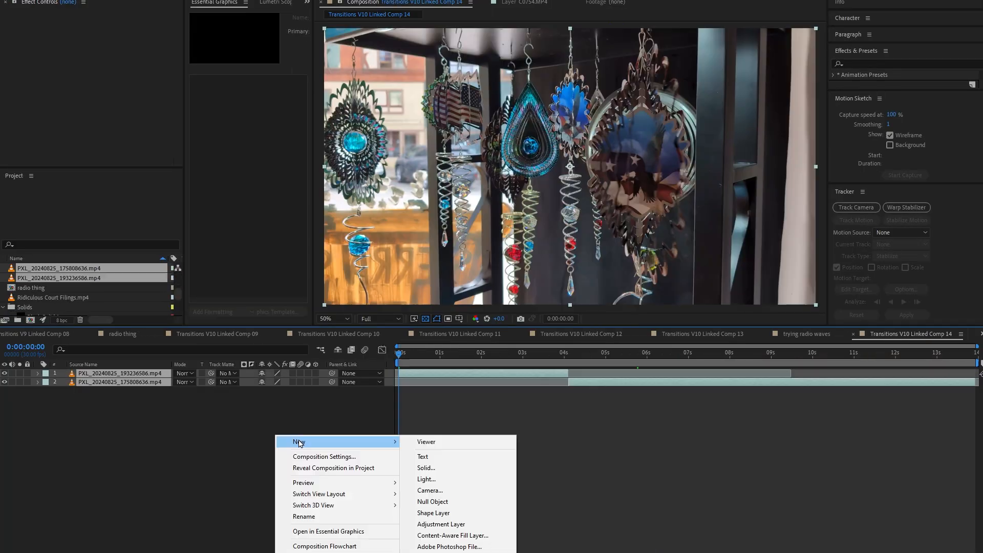
click(433, 501)
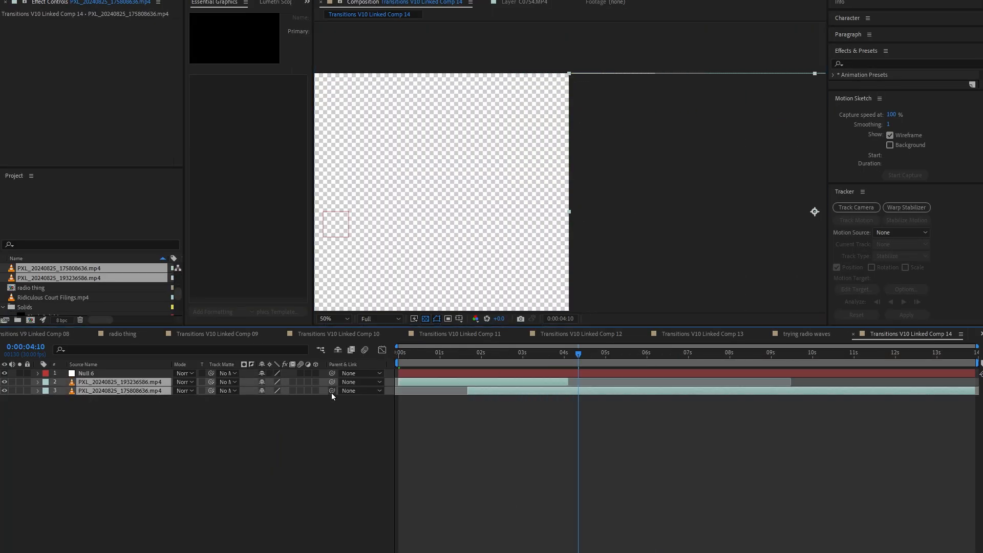
drag(332, 390, 116, 379)
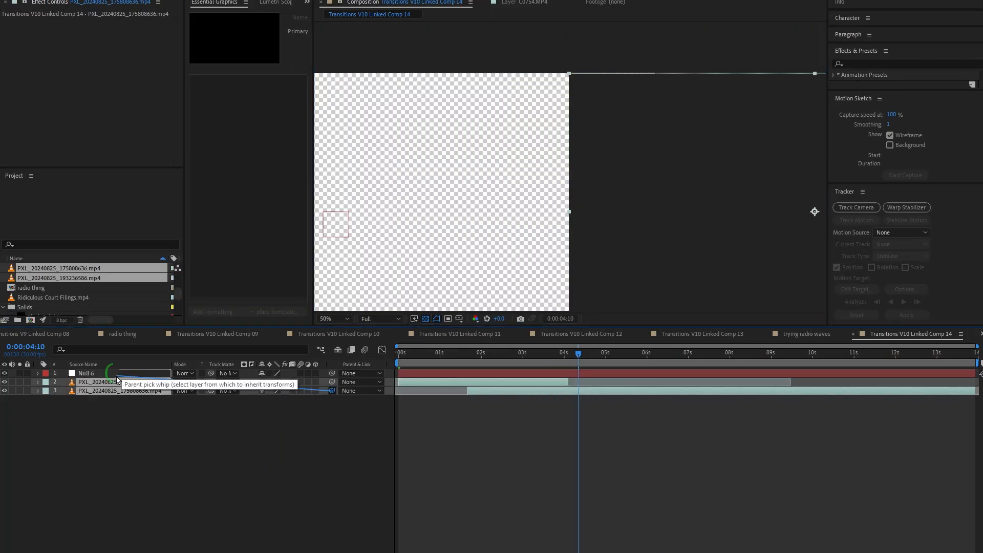
drag(116, 379, 116, 376)
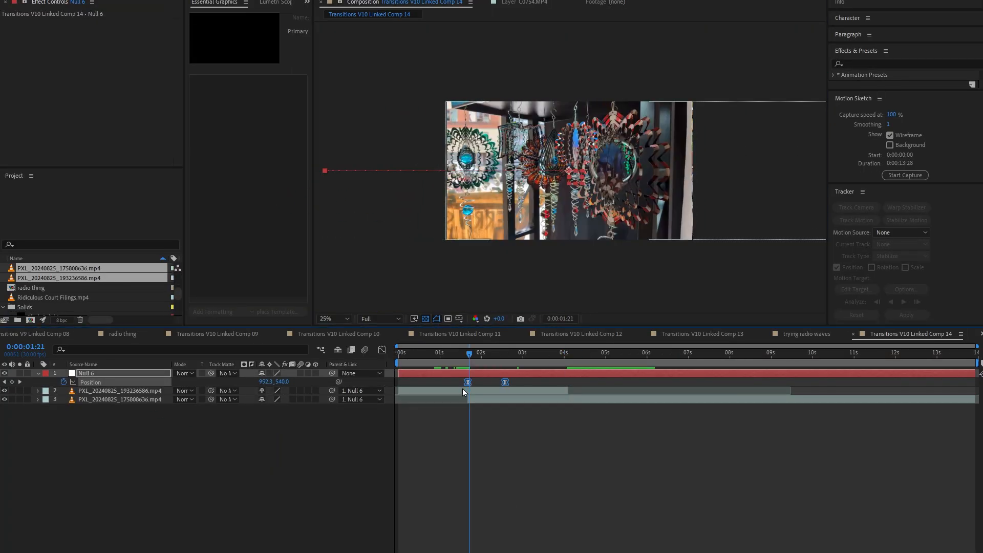
Open the graph editor and reshape the null's Position speed curve.
click(382, 349)
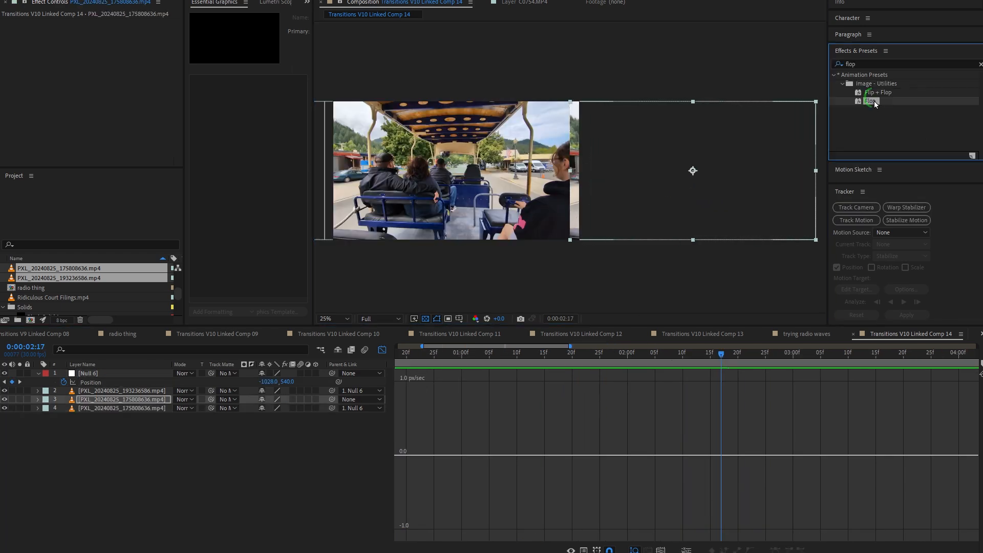
drag(693, 169, 681, 124)
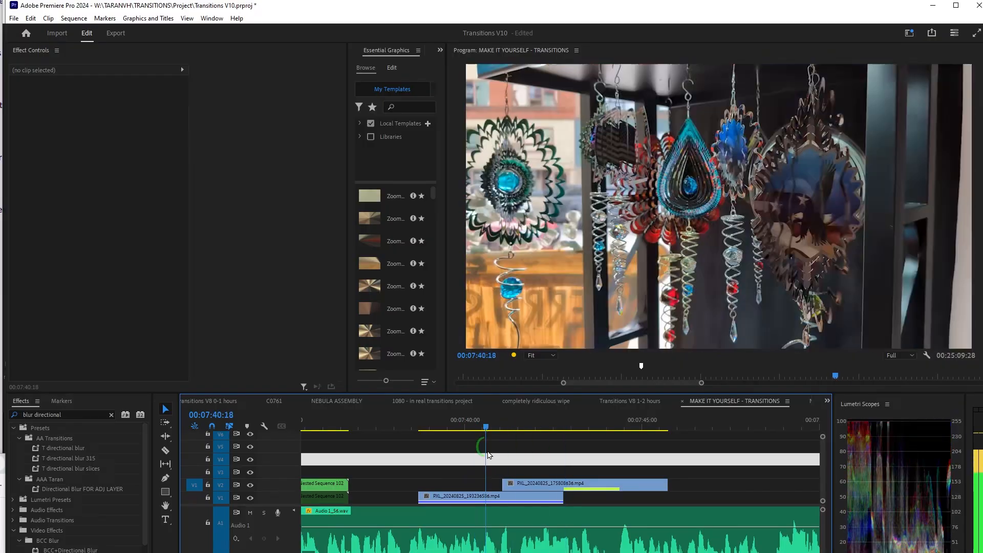
Select the two overlapping PXL clips and nest them into a new nested sequence.
drag(577, 459, 535, 490)
key(alt+n)
key(Return)
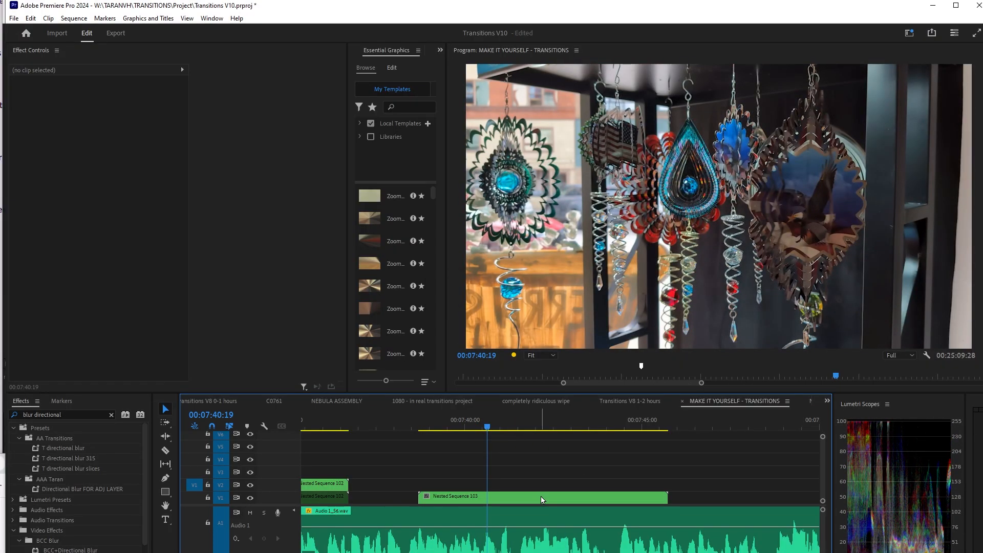
Open the nested sequence and set its frame size width to 3840 in Sequence Settings.
double_click(542, 497)
click(74, 18)
click(113, 30)
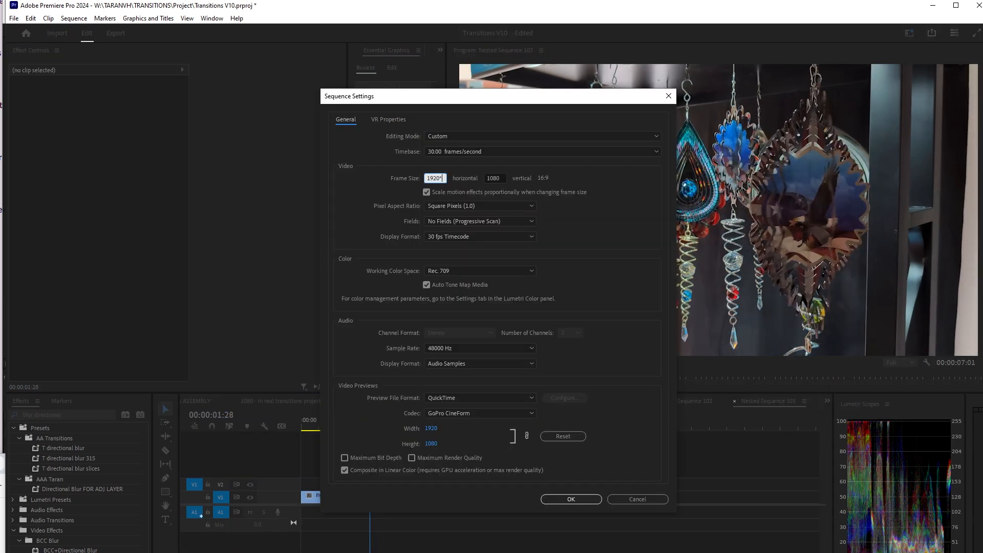
text(3840)
key(Return)
click(559, 322)
click(430, 486)
Expand the nested sequence's Position keyframes and adjust the velocity curve handle for a fast push.
key(space)
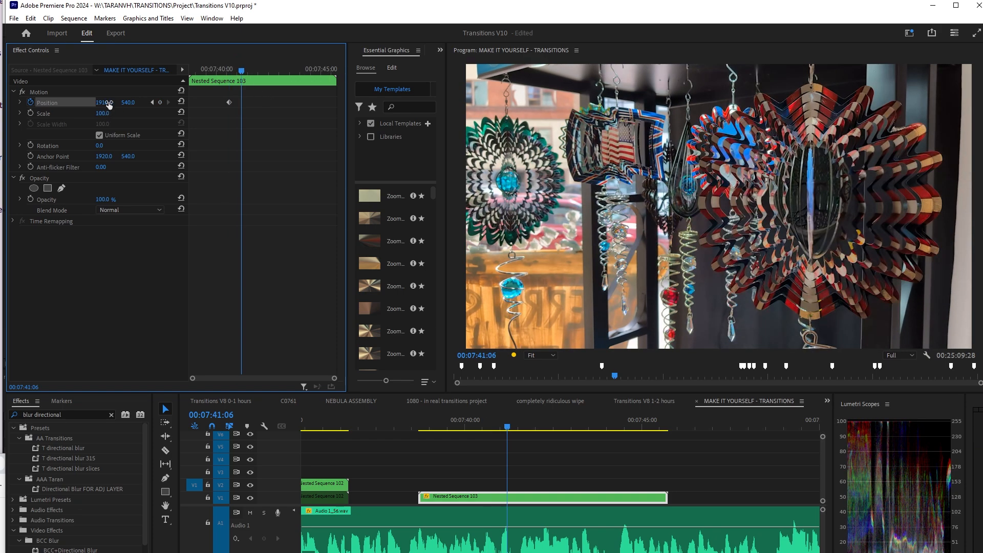
drag(109, 104, 123, 259)
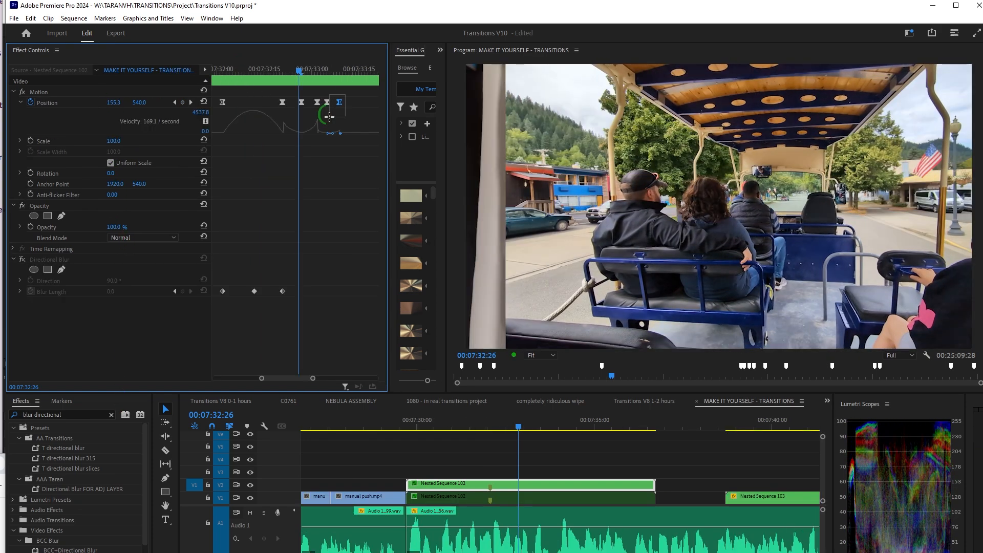
drag(319, 119, 318, 119)
Zoom out and play the push transition, viewing it full screen.
key(minus)
click(245, 72)
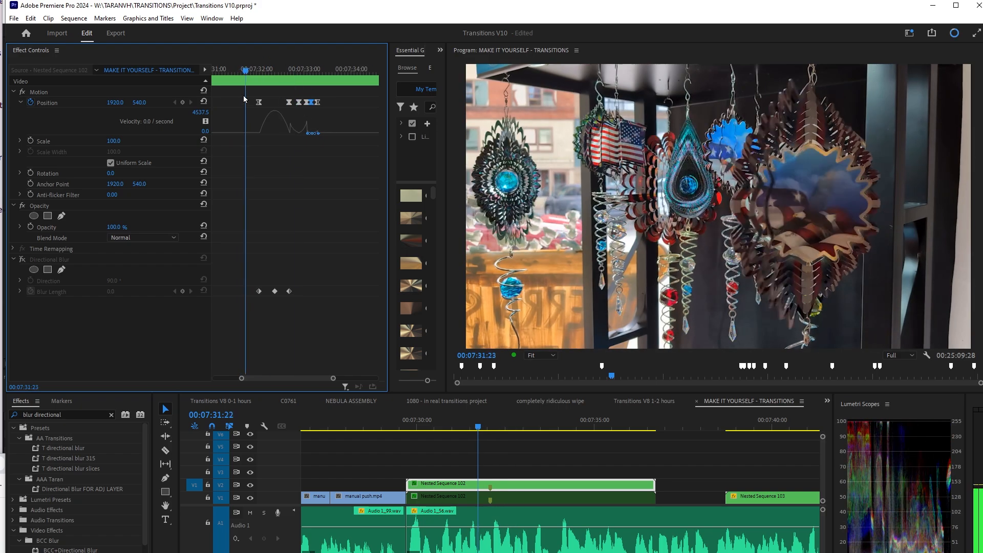
key(space)
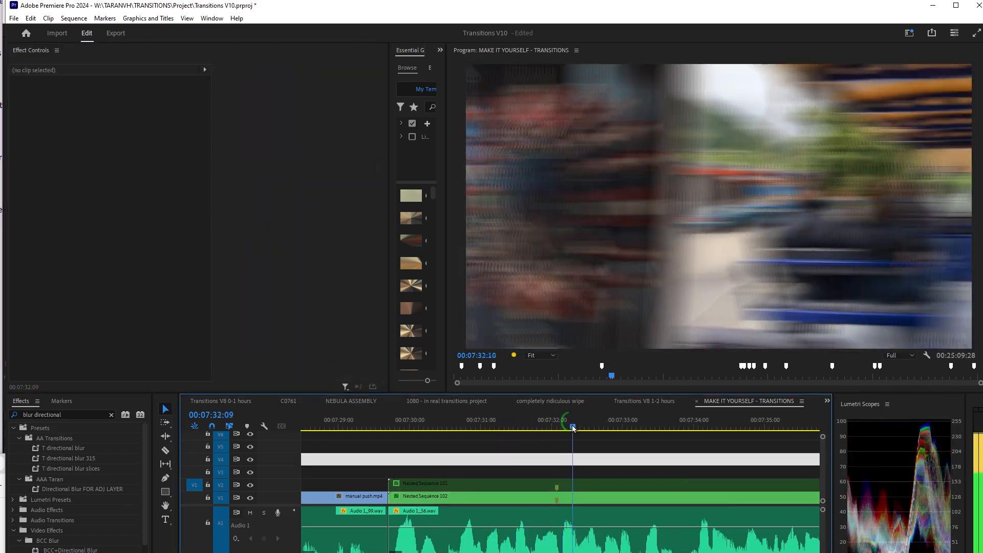
key(grave)
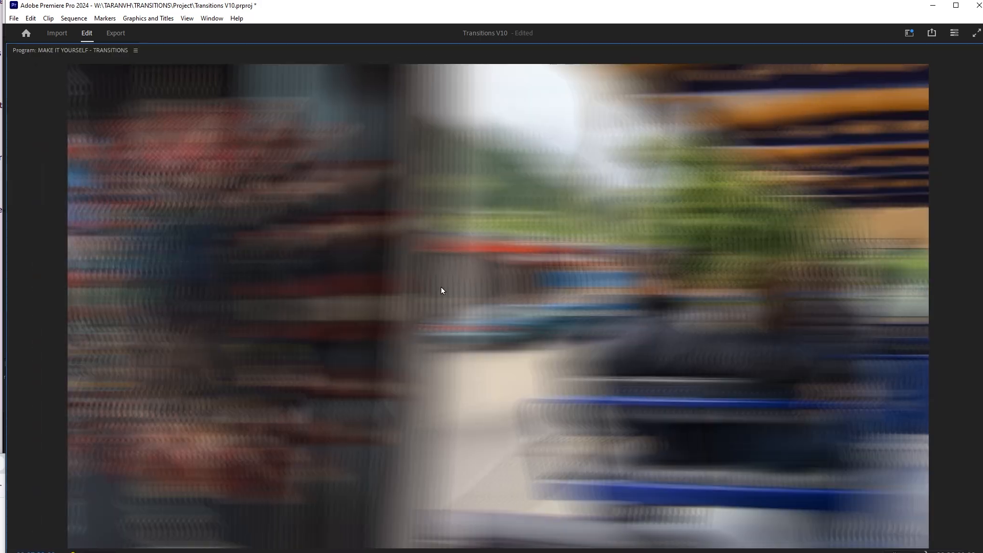
key(grave)
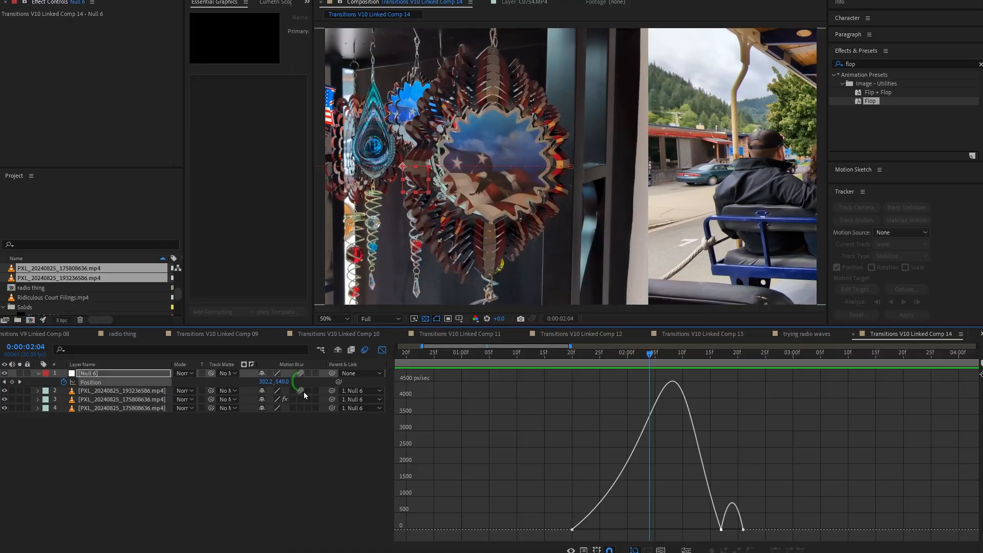
Enable motion blur on the clip layers and preview the push transition.
drag(303, 392, 287, 478)
drag(665, 357, 527, 359)
key(space)
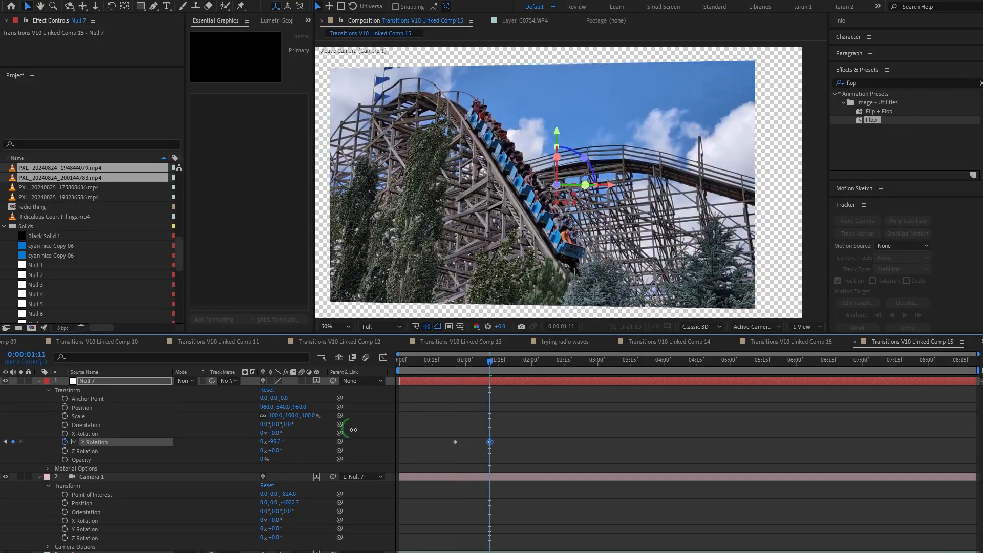
Select the null's Y Rotation keyframes and apply Easy Ease to them.
drag(502, 416, 444, 462)
key(F9)
click(444, 369)
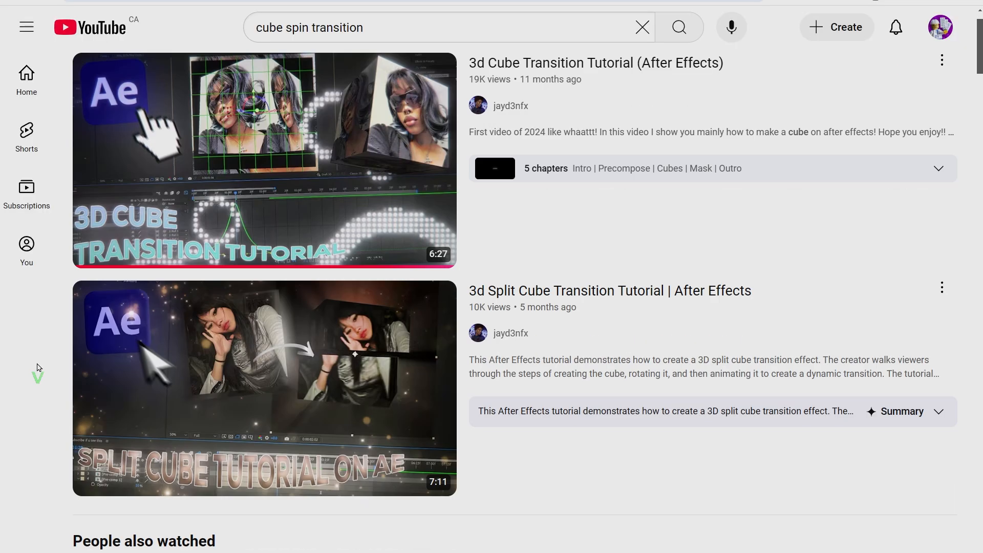
Browse the YouTube search results for cube spin transition tutorials.
scroll(37, 368, down, 10)
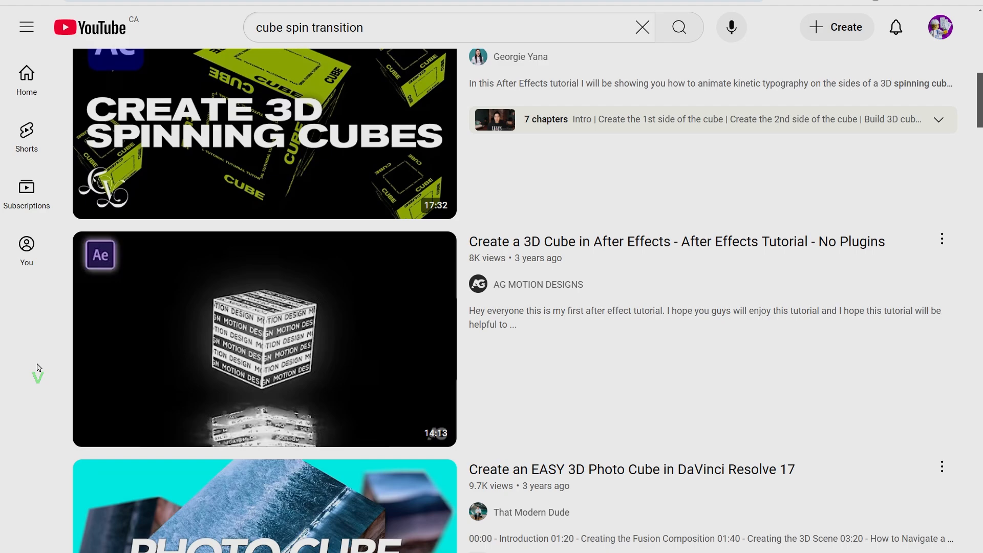
scroll(37, 368, down, 10)
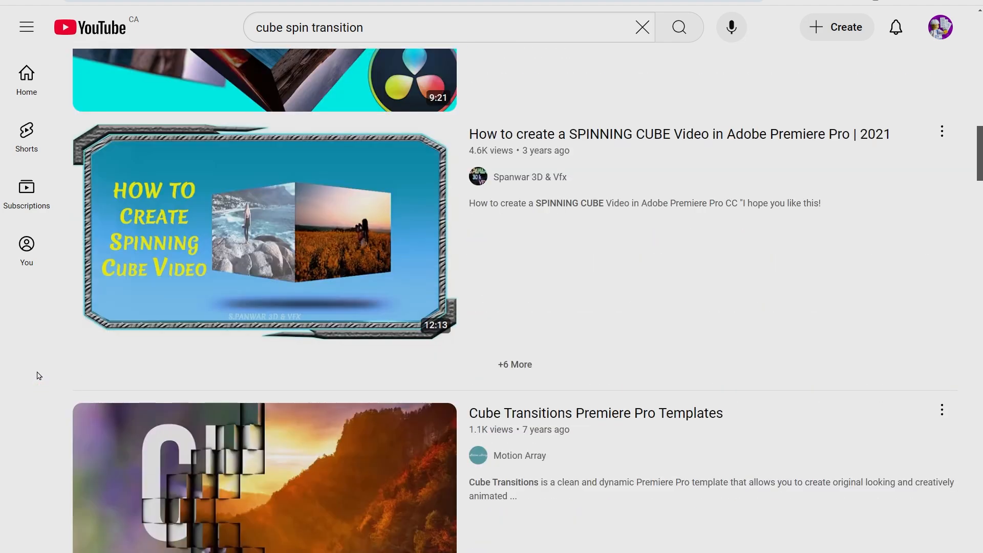
scroll(37, 376, down, 6)
scroll(37, 376, down, 8)
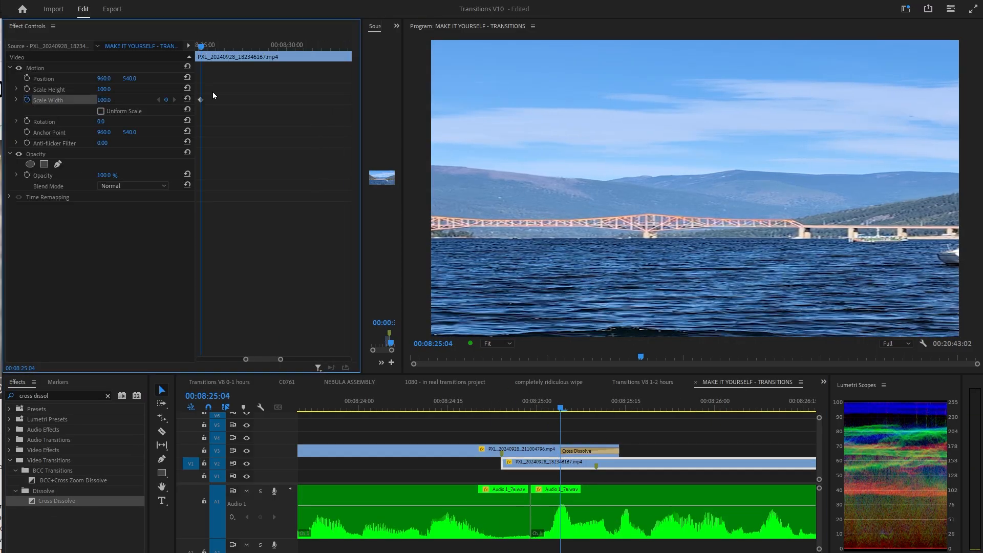
Scrub the clip's Scale Width keyframes and play the Cross Dissolve between the PXL clips.
drag(217, 46, 180, 47)
click(174, 99)
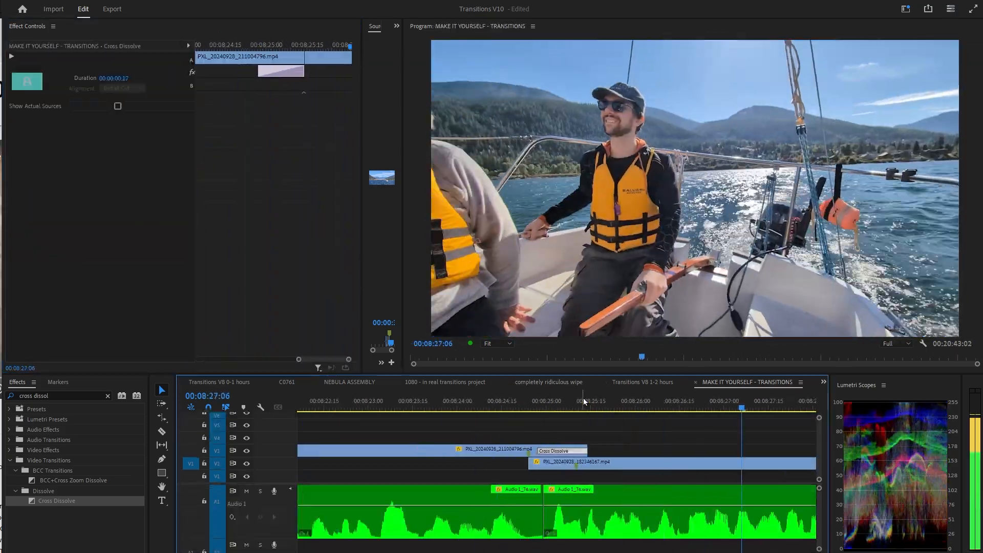
click(472, 404)
key(space)
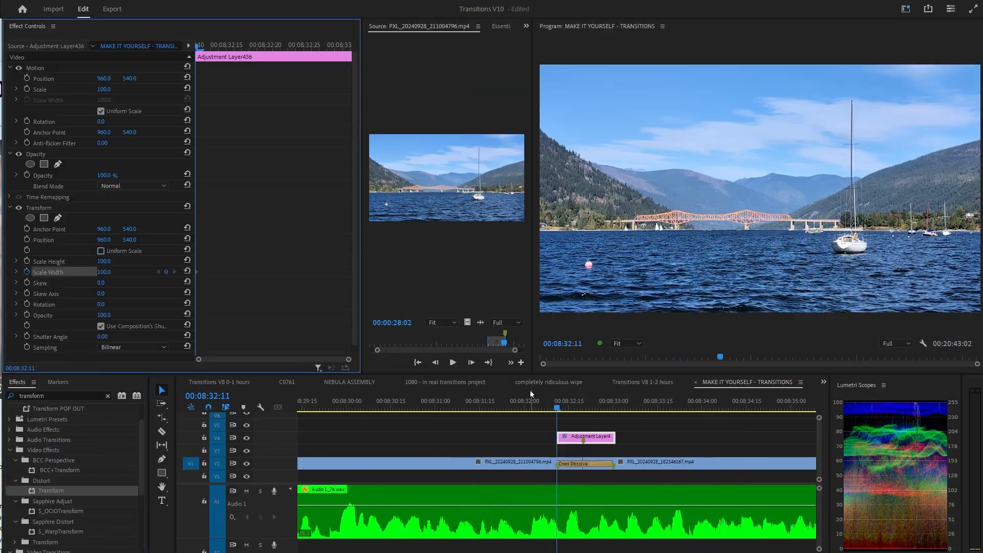
Set the Transform Scale Width to 280 at the transition midpoint and the Shutter Angle to 360.
drag(348, 290, 196, 253)
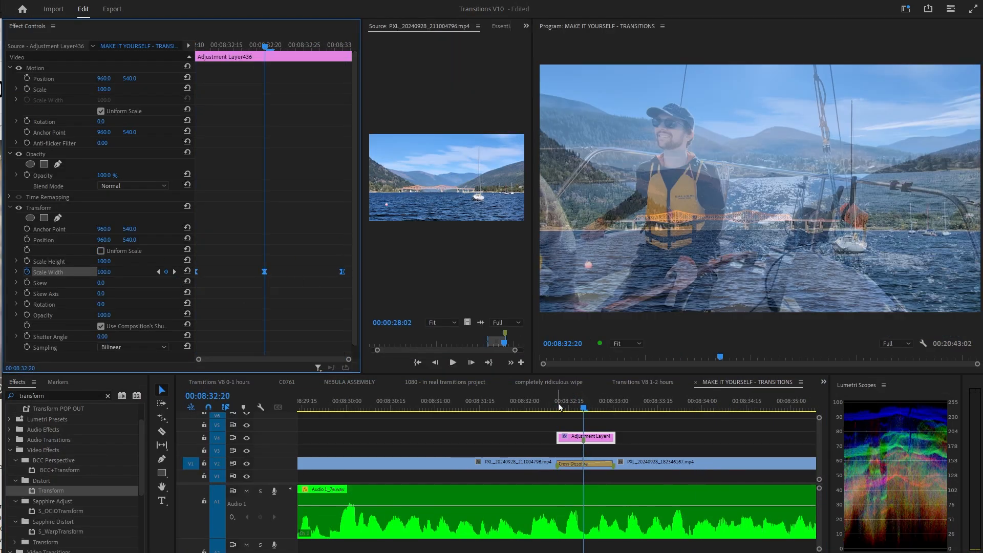
drag(562, 409, 599, 412)
click(104, 272)
text(280)
key(Return)
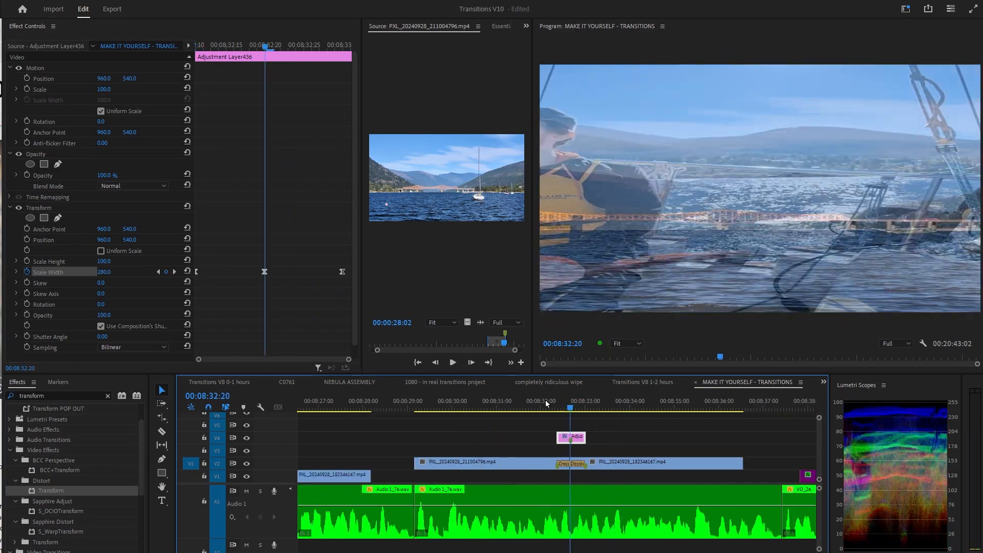
scroll(113, 317, down, 1)
click(103, 323)
text(360)
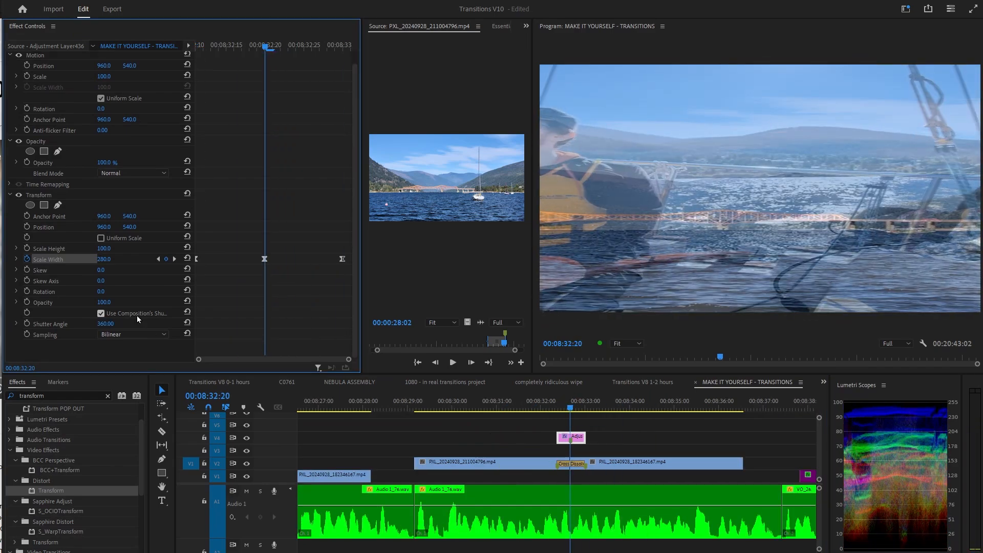
key(Return)
Play back the stretch transition with directional blur in full-screen view.
drag(246, 45, 204, 47)
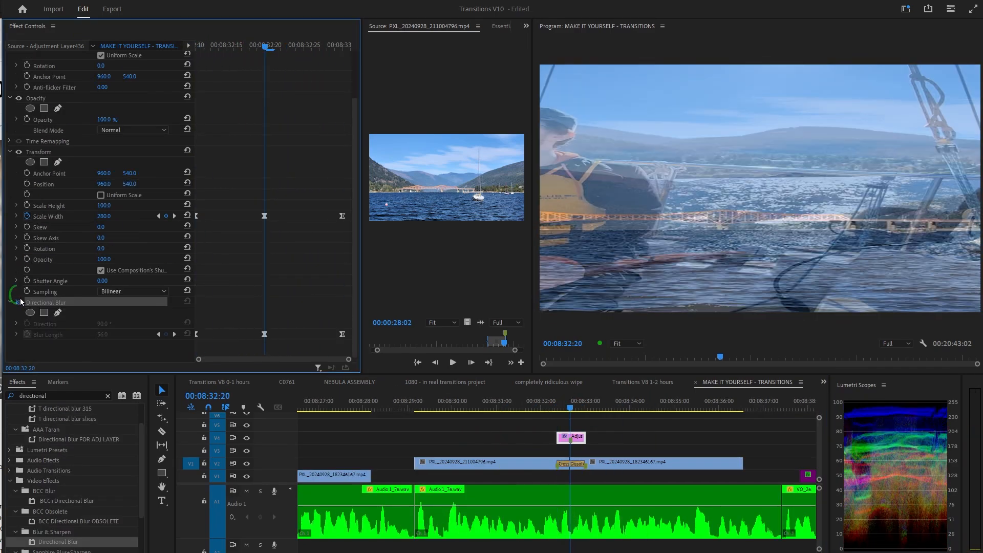
mouse_move(569, 410)
mouse_down()
mouse_move(560, 406)
mouse_move(588, 404)
mouse_move(557, 405)
mouse_up()
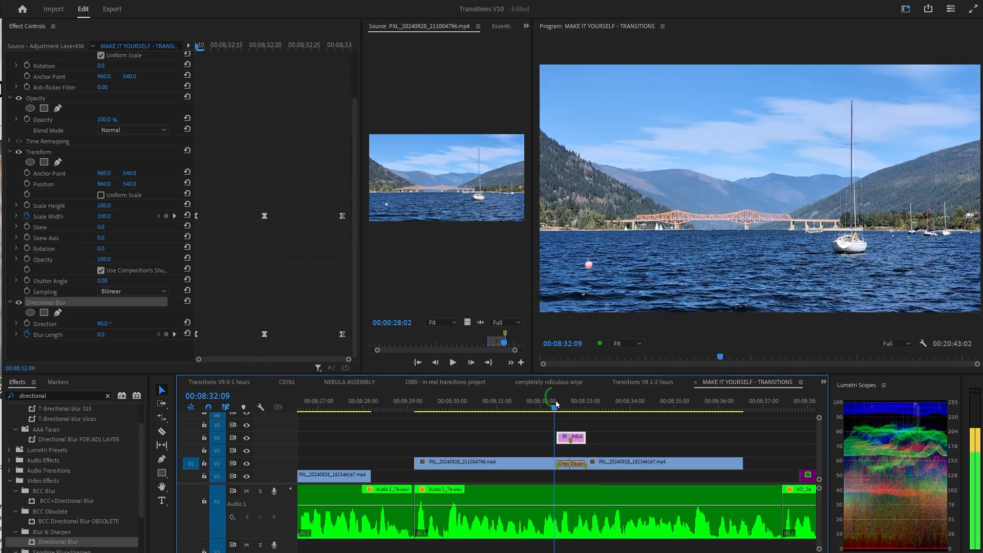
key(space)
key(grave)
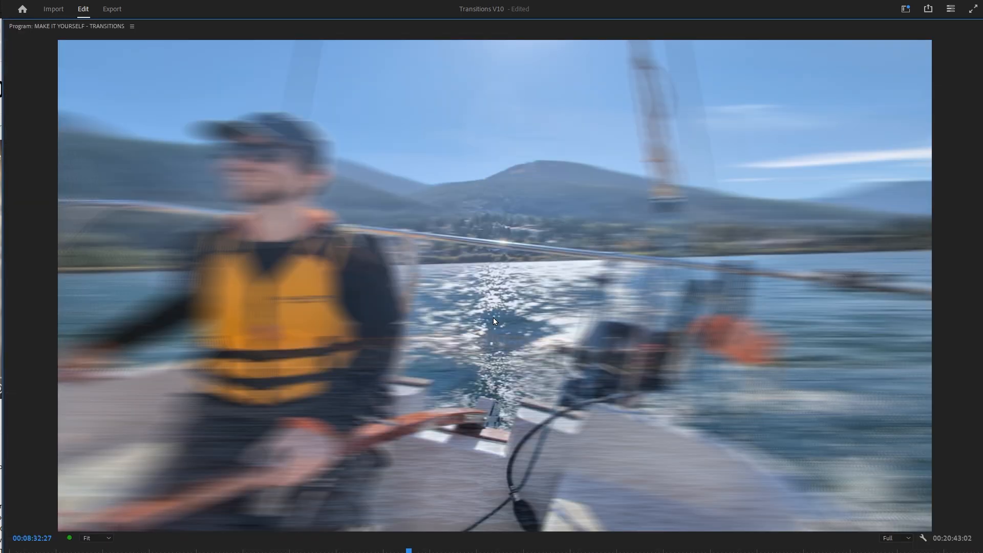
key(grave)
click(425, 401)
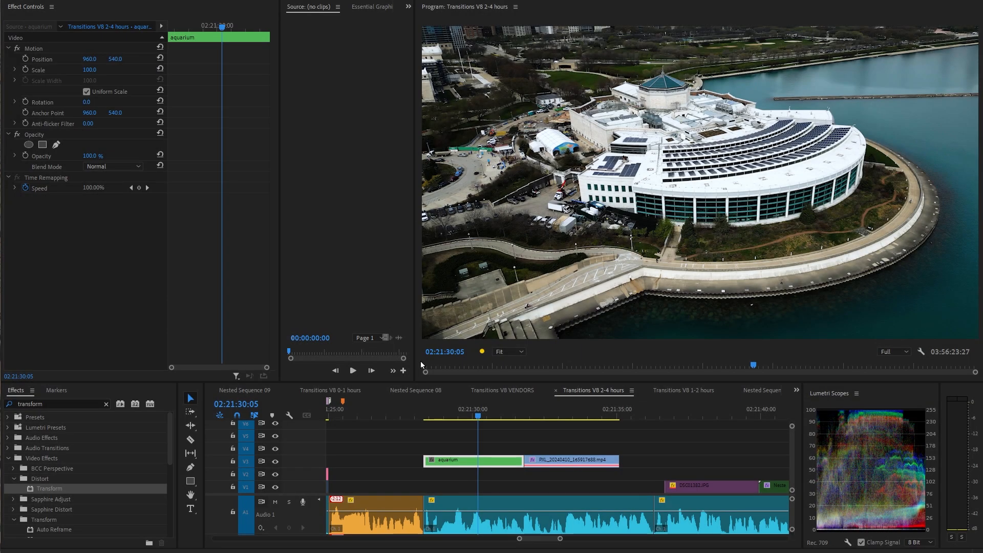
Apply the Transform effect to the aquarium clip and scrub through its scale keyframes.
click(485, 412)
click(483, 467)
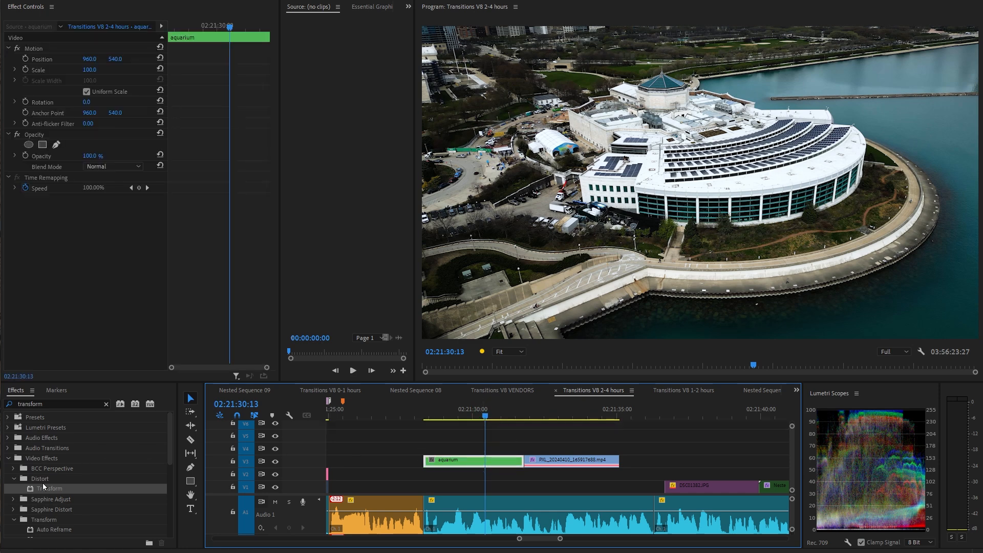
drag(44, 487, 73, 252)
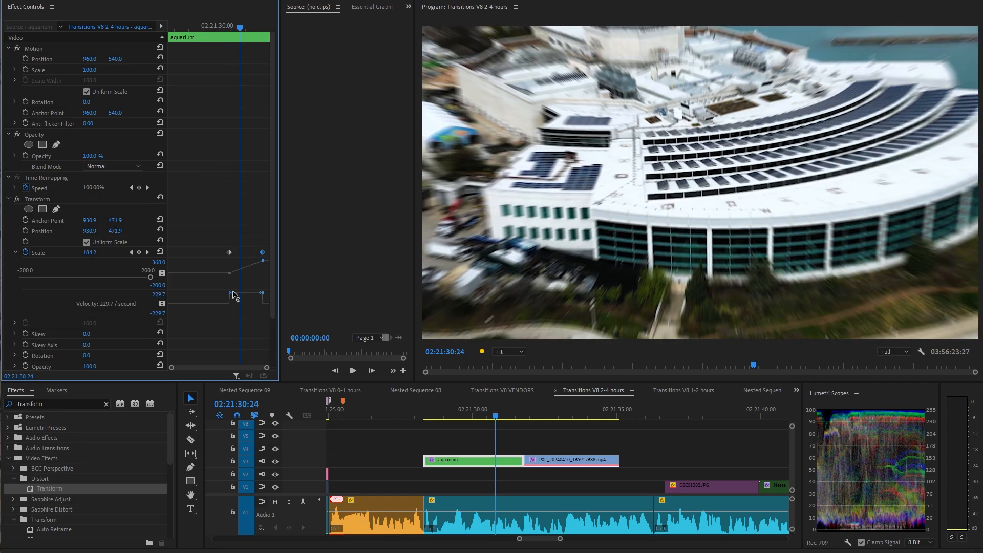
drag(241, 27, 251, 28)
Replace the selected clips with an After Effects composition.
right_click(573, 466)
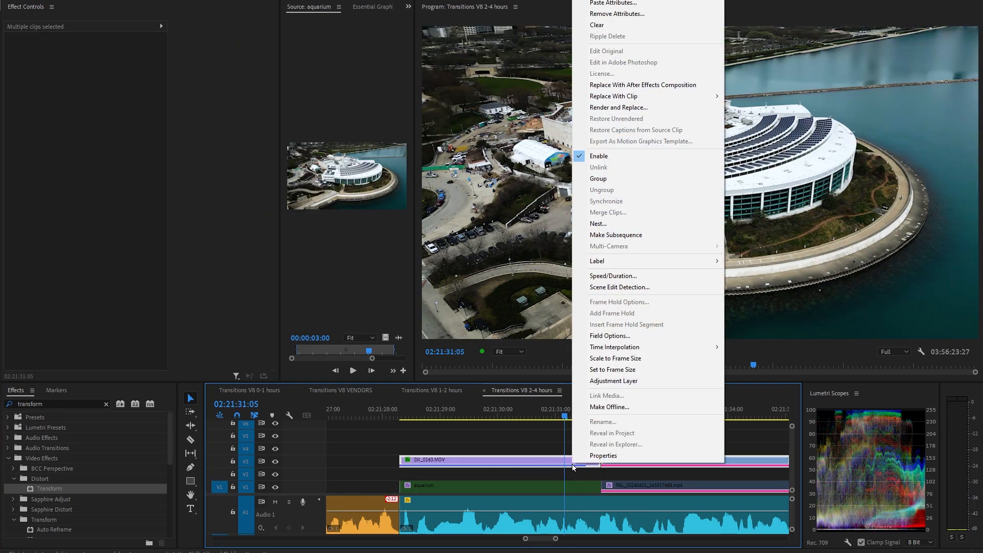
click(643, 85)
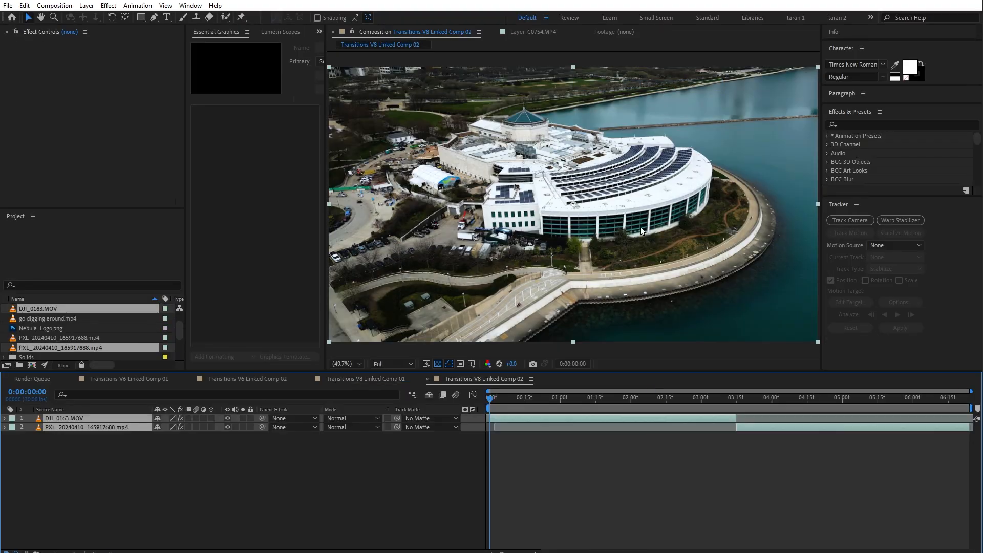
Add a new Null Object to the linked composition.
right_click(308, 442)
mouse_move(326, 446)
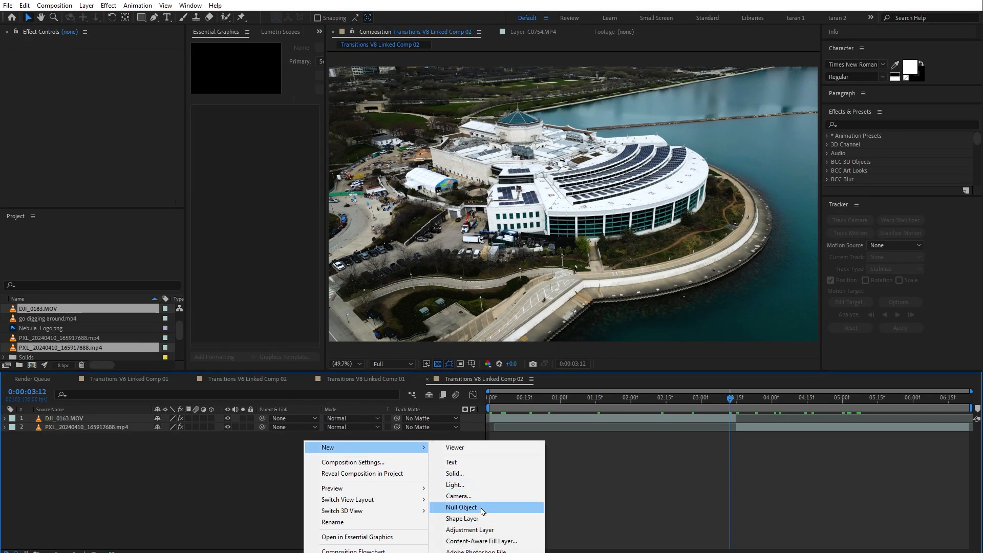
click(475, 508)
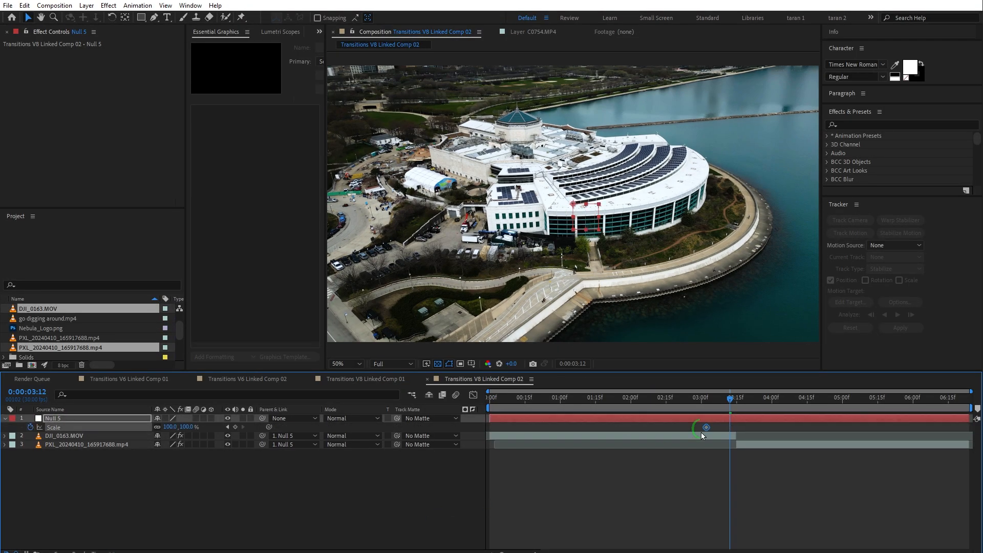
Scrub through the null's scale keyframes and adjust the Motion Tile output width on the PXL clip.
click(773, 405)
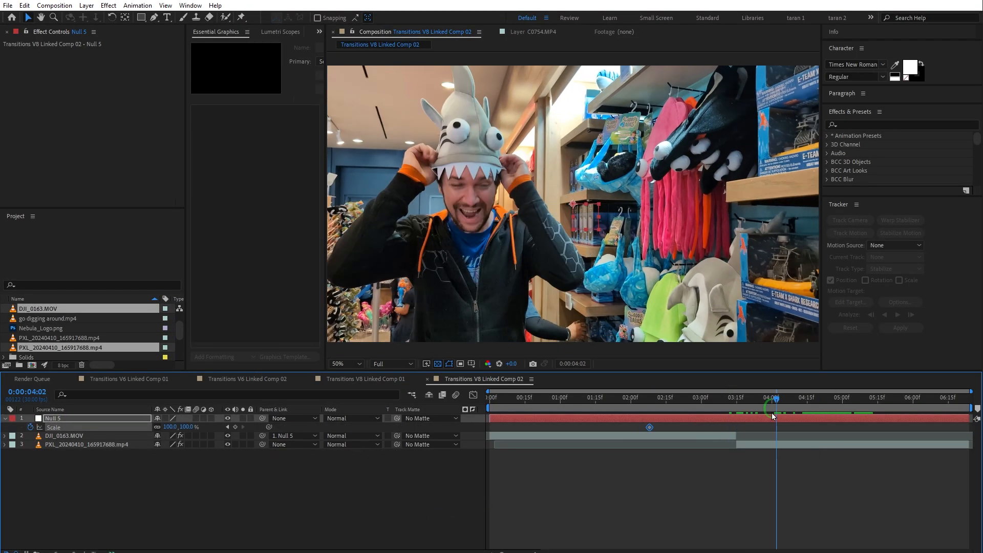
click(235, 427)
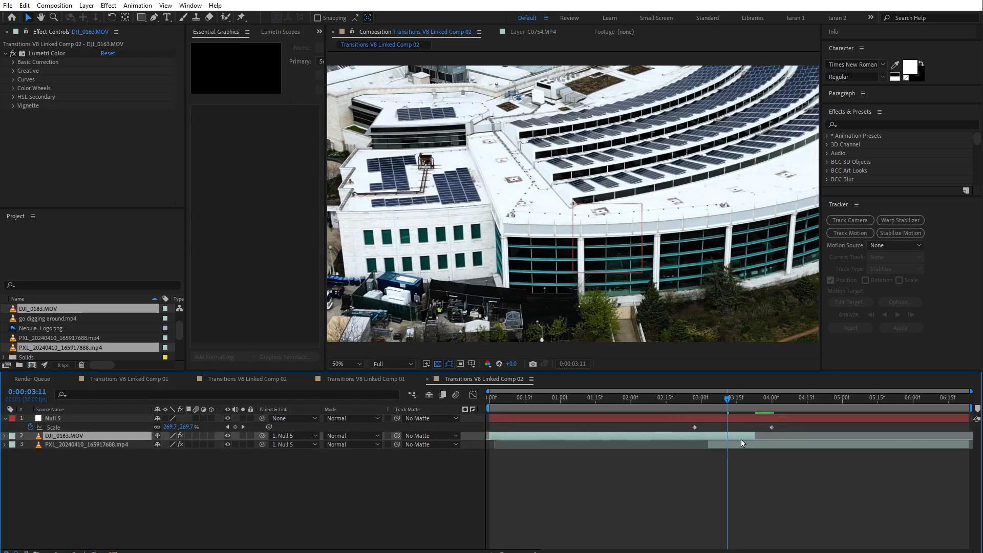
click(162, 445)
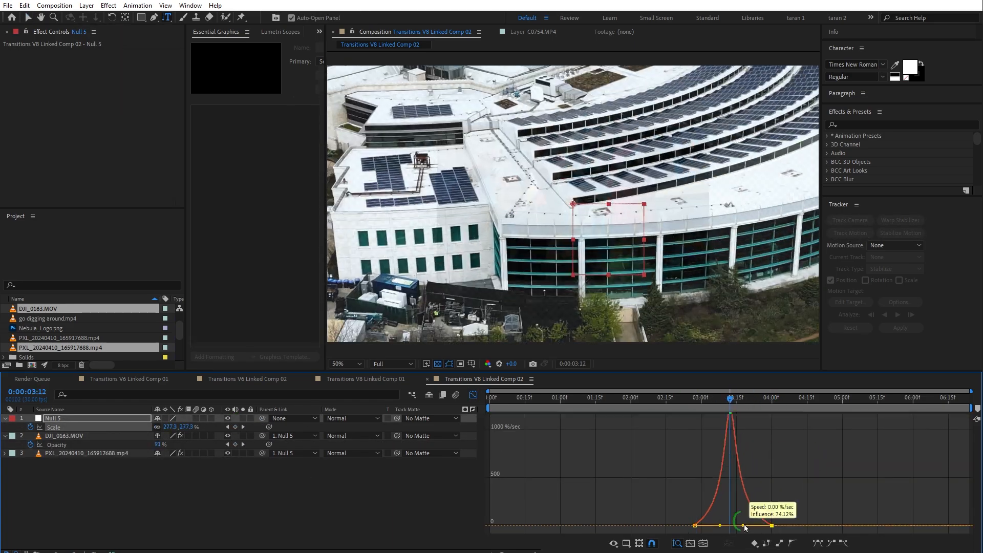
click(742, 409)
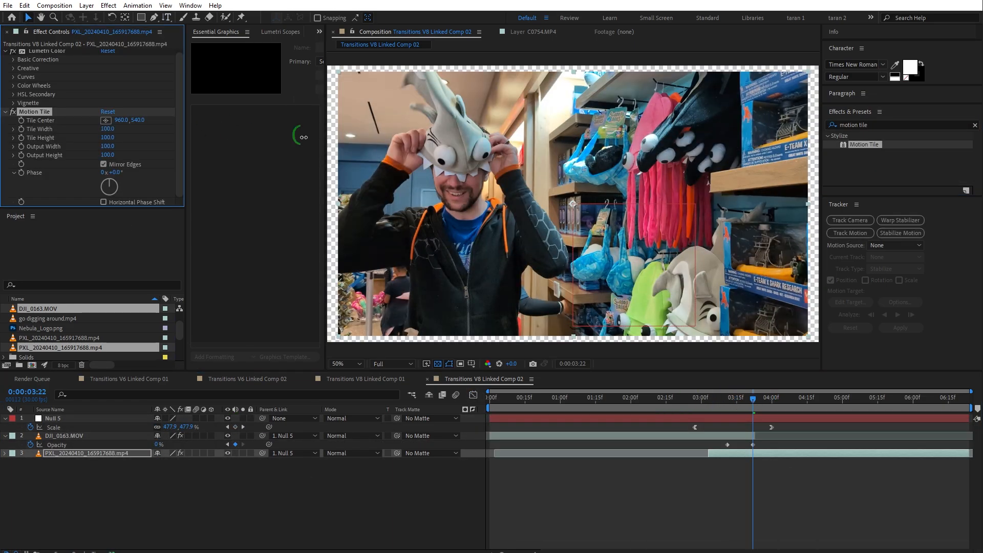
drag(107, 146, 132, 144)
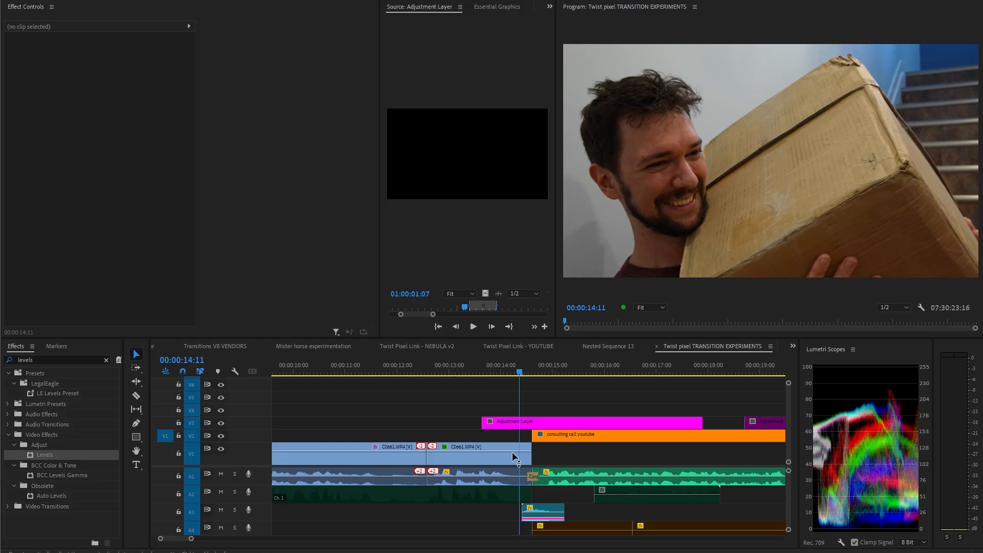
Trim the adjustment layer down to a few frames around the cut to the consulting call clip.
key(equal)
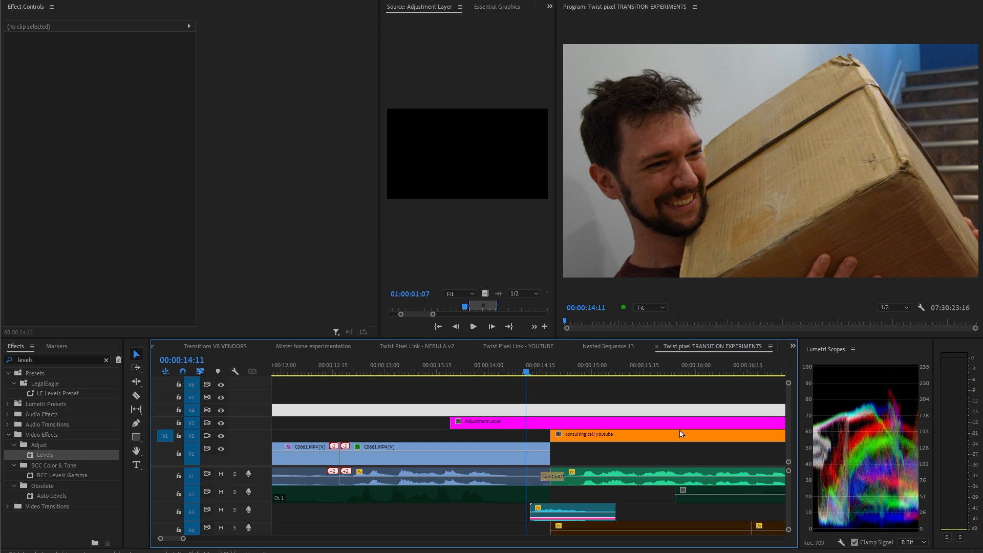
key(minus)
drag(710, 423, 560, 414)
key(equal)
drag(450, 423, 545, 430)
key(equal)
click(578, 372)
key(Left)
key(Left)
key(Left)
key(Left)
key(Right)
key(Right)
key(Right)
key(Right)
key(Right)
key(Right)
key(Right)
key(Right)
key(Right)
key(Right)
drag(649, 423, 617, 429)
click(576, 373)
click(591, 426)
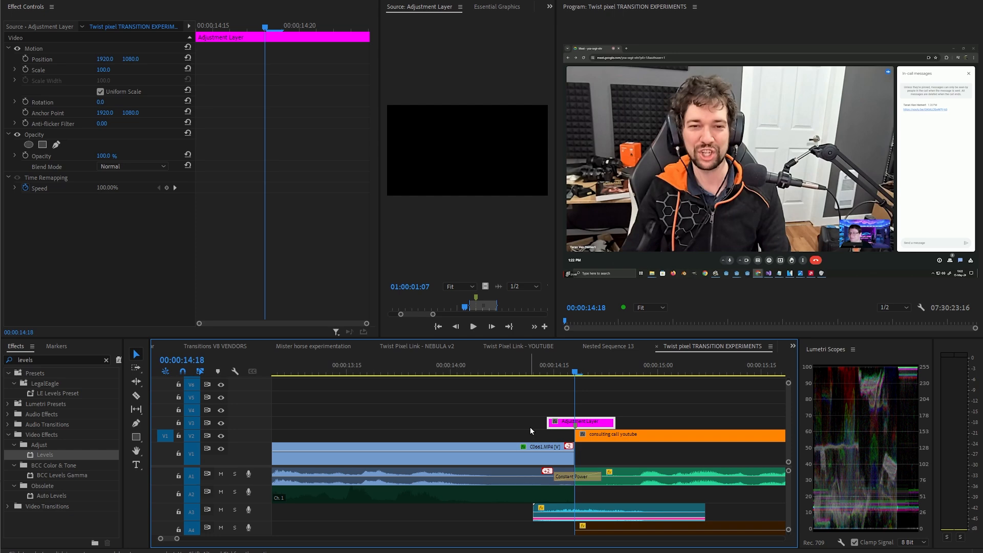
Search for the Levels effect and apply it to the adjustment layer.
click(403, 412)
key(shift+7)
key(shift+f)
key(BackSpace)
text(levels)
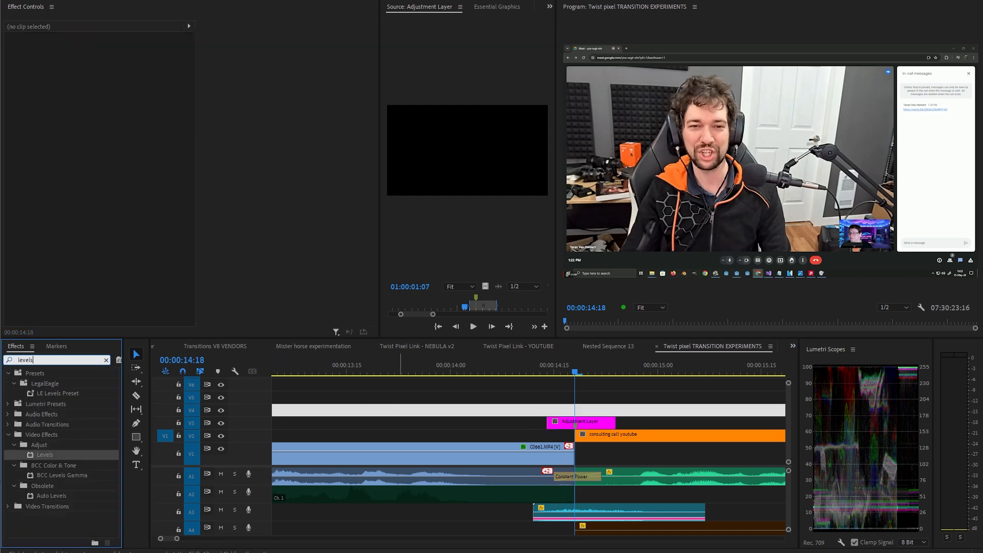
drag(62, 455, 581, 421)
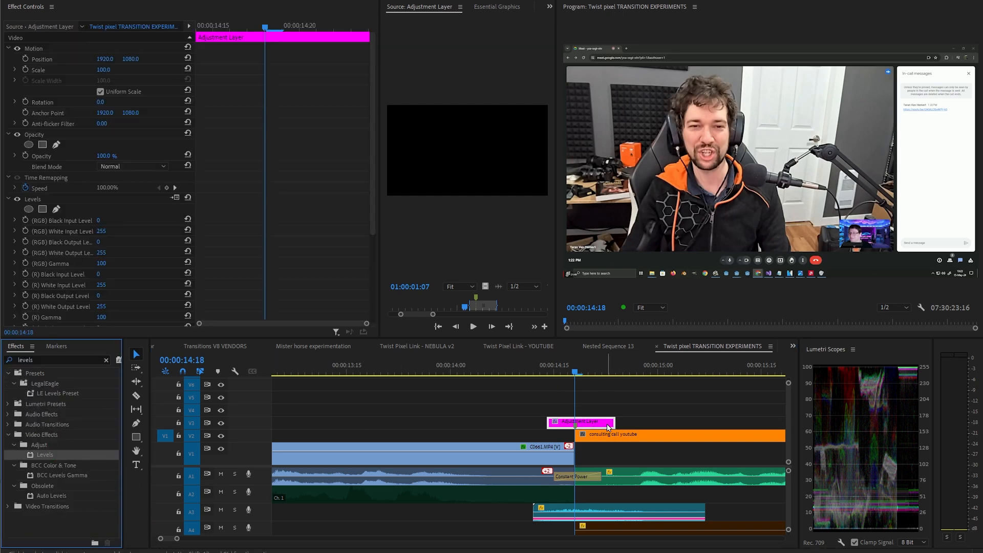
Keyframe the RGB White Input Level at the layer's start, middle and end, setting the middle keyframe to 60.
drag(261, 32, 188, 35)
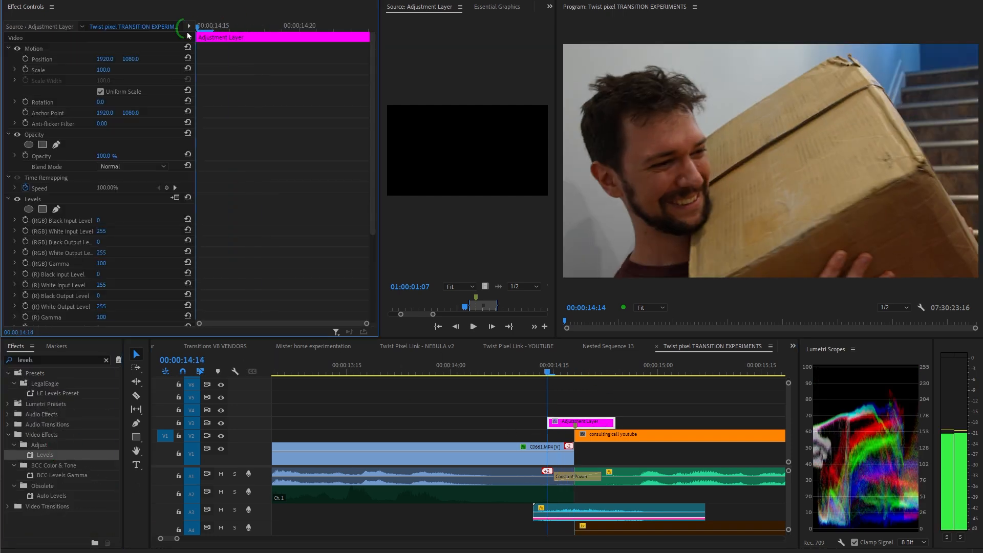
click(25, 231)
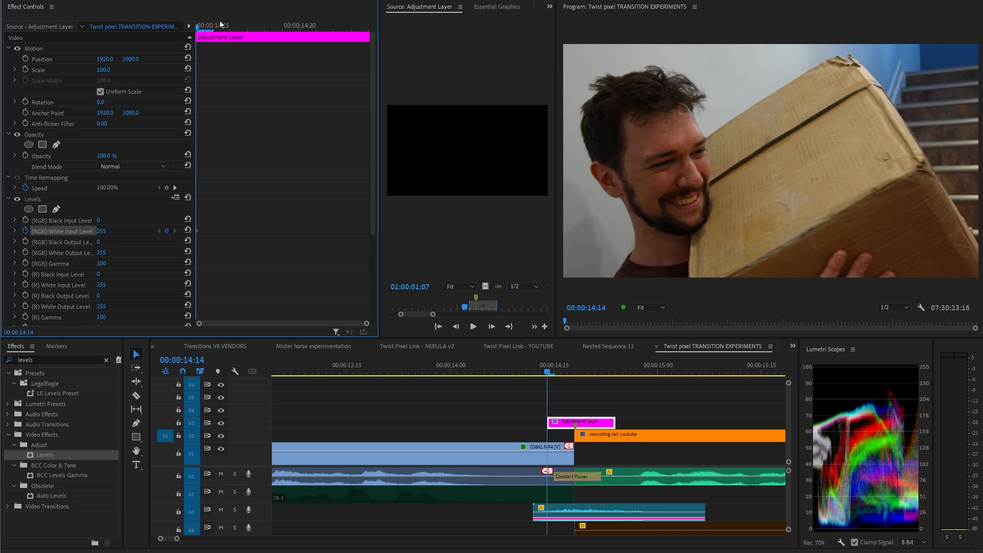
drag(221, 24, 371, 29)
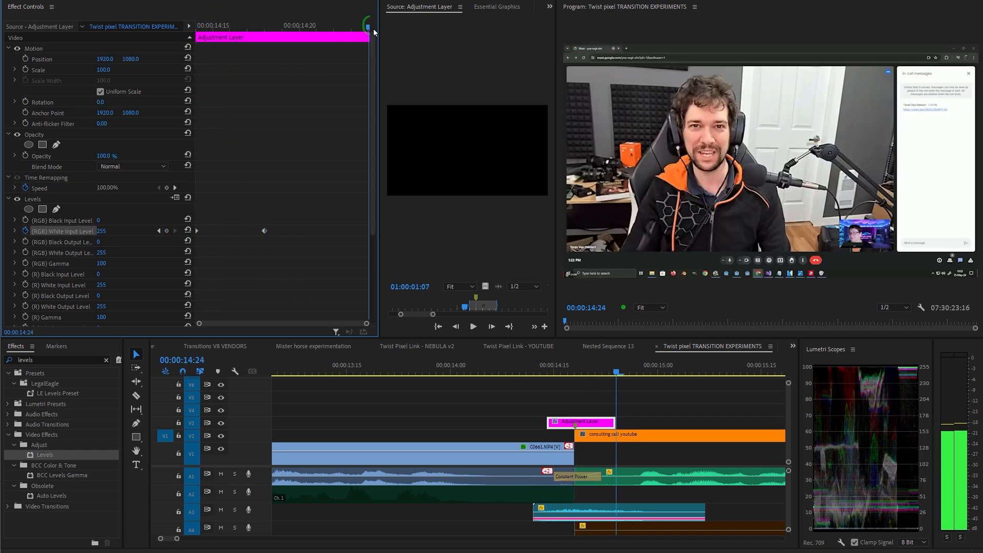
click(165, 229)
click(272, 129)
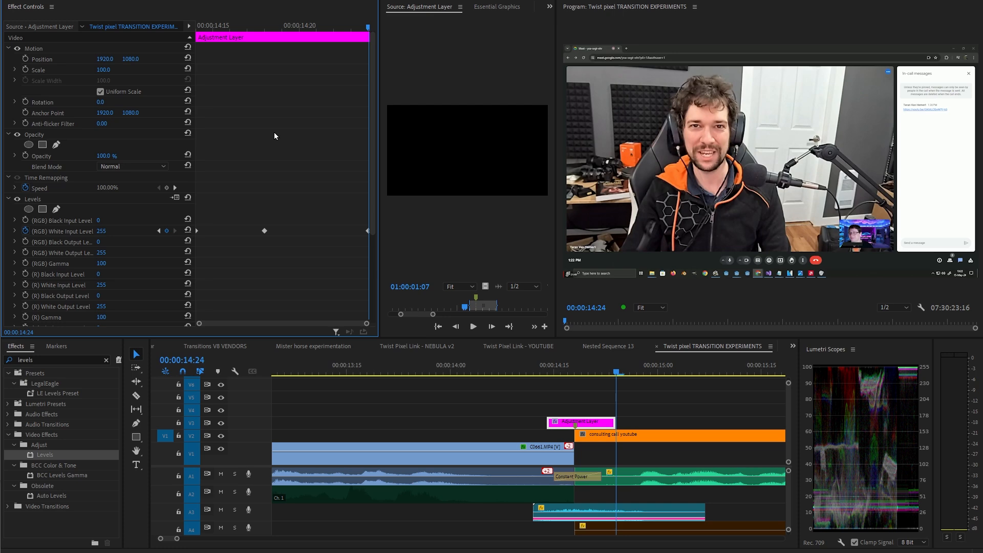
click(158, 231)
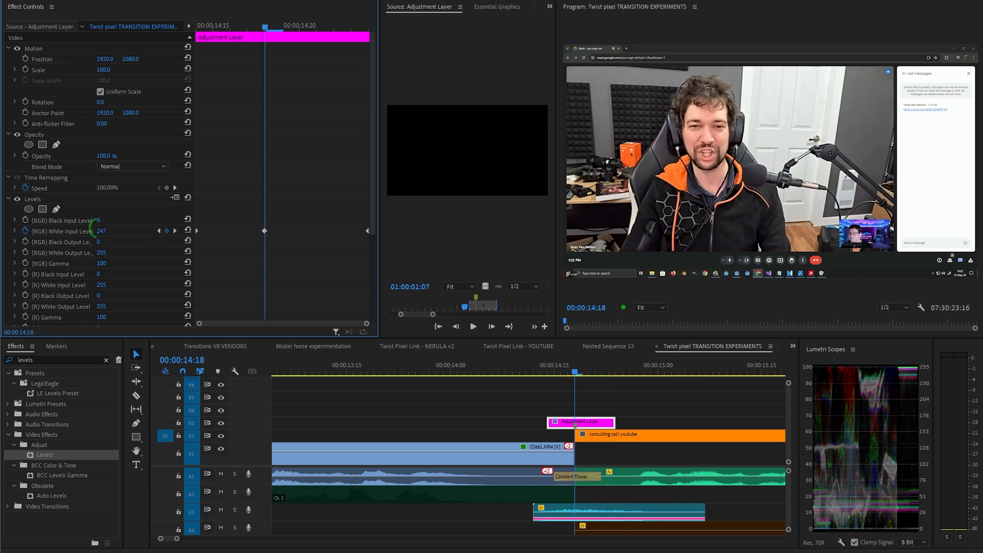
drag(66, 243, 43, 313)
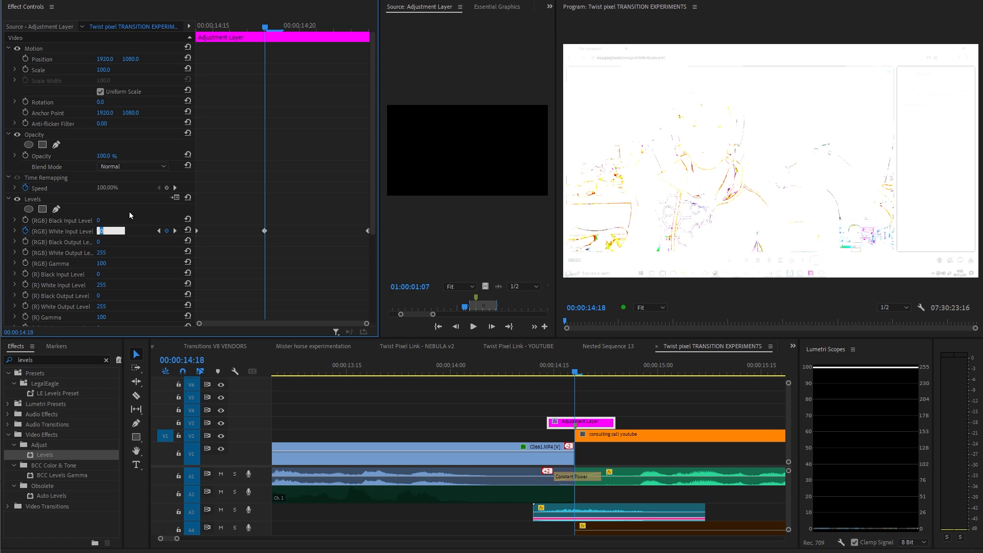
text(60)
key(Return)
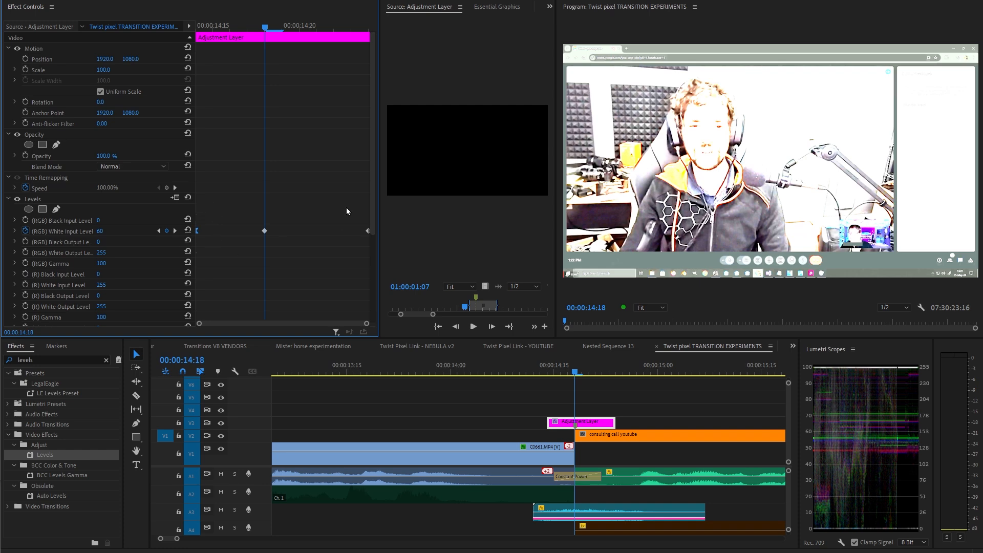
Reshape the White Input Level value curve and play the flash transition.
click(16, 231)
drag(257, 279, 251, 278)
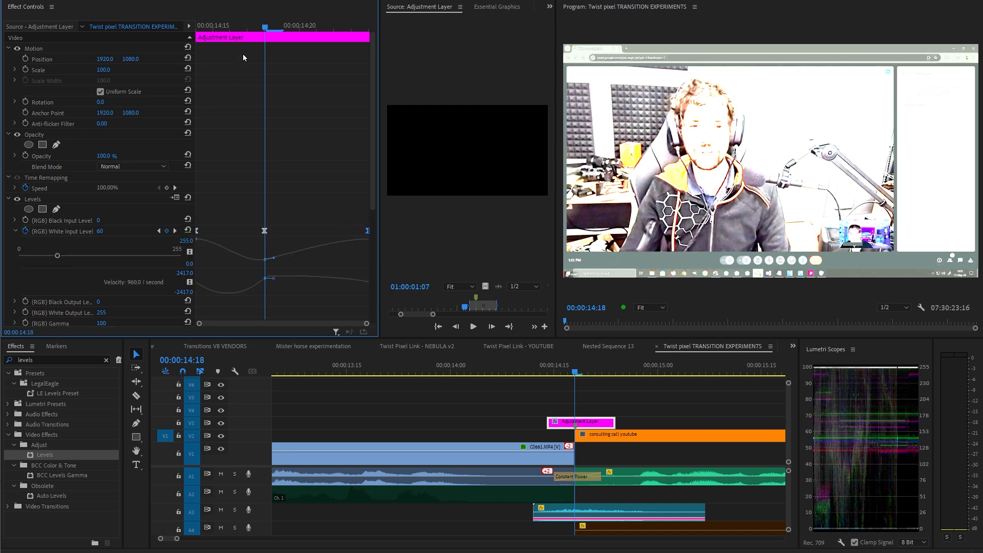
click(243, 29)
key(space)
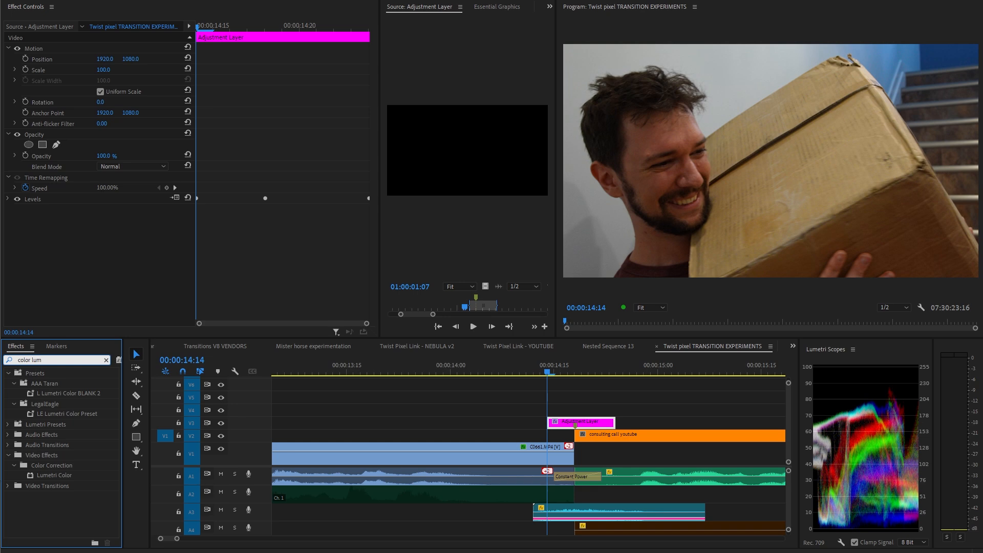
Add Lumetri Color to the adjustment layer and keyframe Exposure at start, middle and end, with 3.2 in the middle.
drag(81, 479, 15, 234)
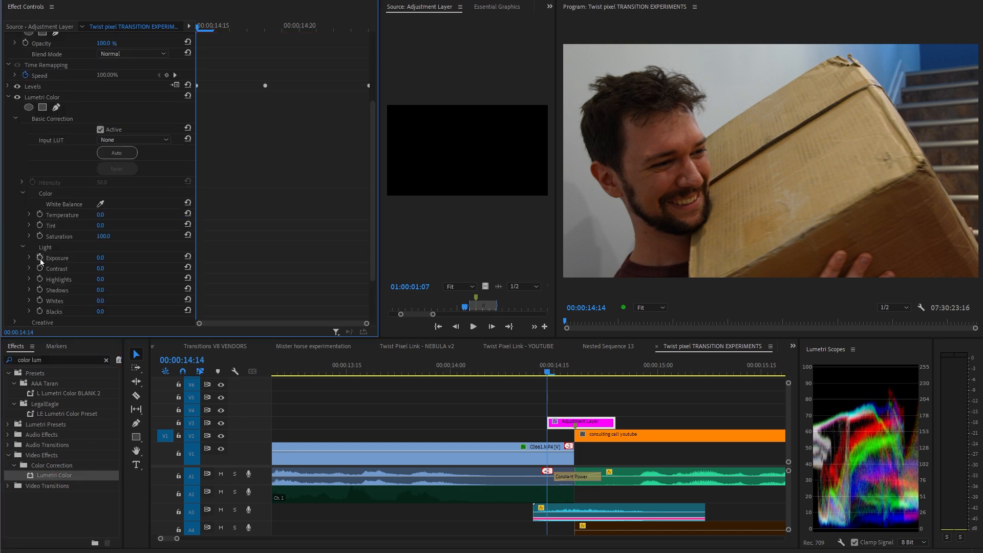
click(266, 30)
click(167, 258)
click(368, 28)
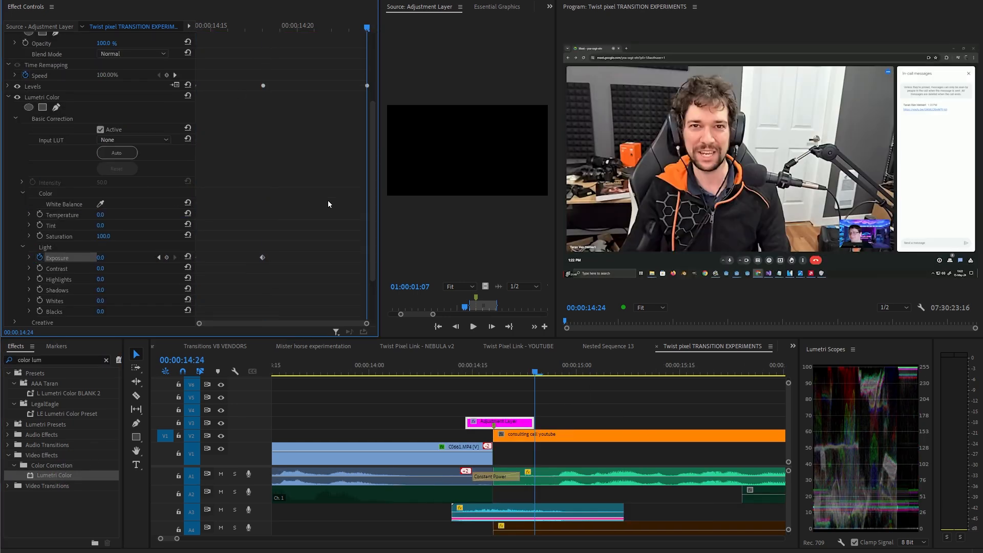
click(167, 258)
click(264, 28)
drag(297, 233, 248, 284)
text(3.2)
key(Return)
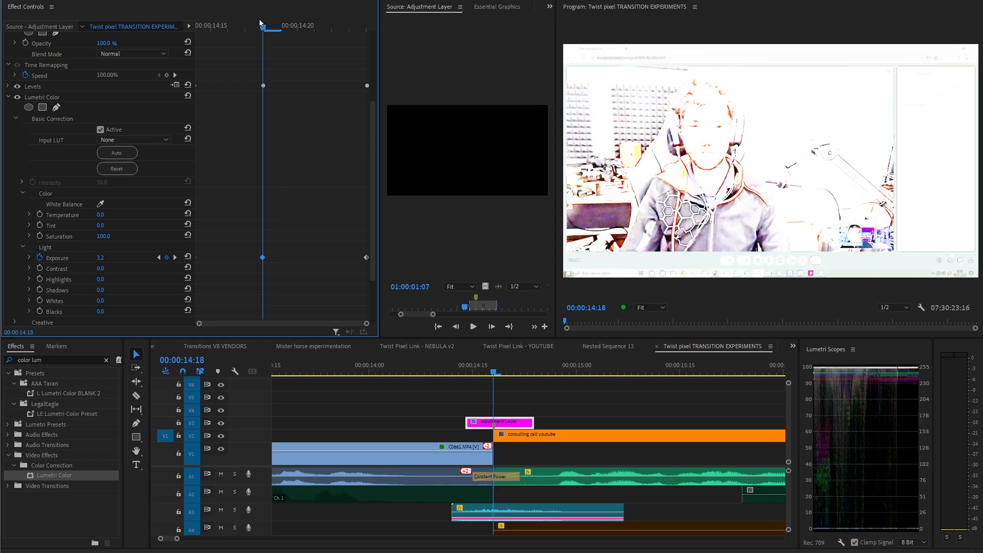
Apply the Gaussian Blur effect to the adjustment layer.
mouse_move(259, 26)
mouse_down()
mouse_move(213, 28)
mouse_move(303, 26)
mouse_move(265, 26)
mouse_up()
mouse_move(101, 254)
mouse_down()
mouse_move(110, 254)
mouse_move(90, 254)
mouse_up()
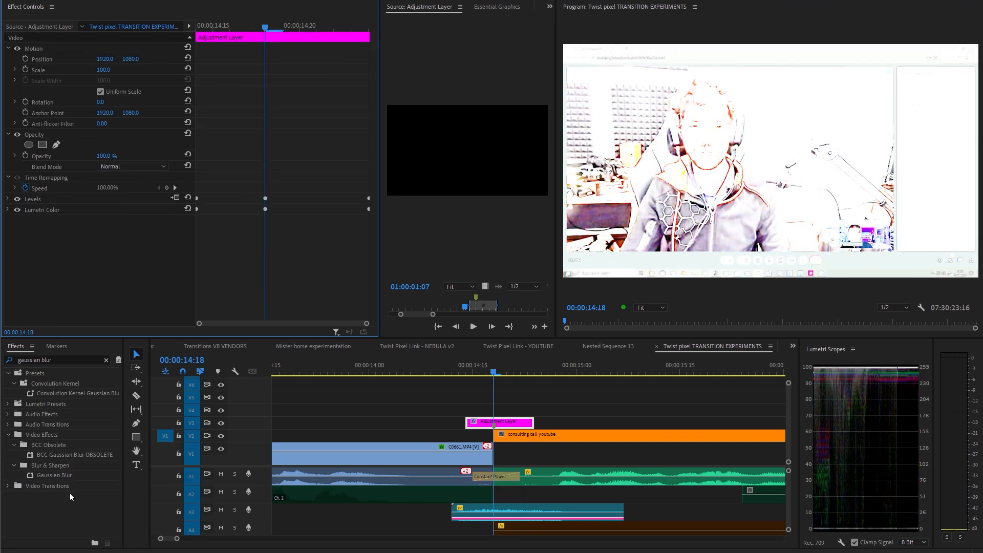
drag(54, 475, 64, 215)
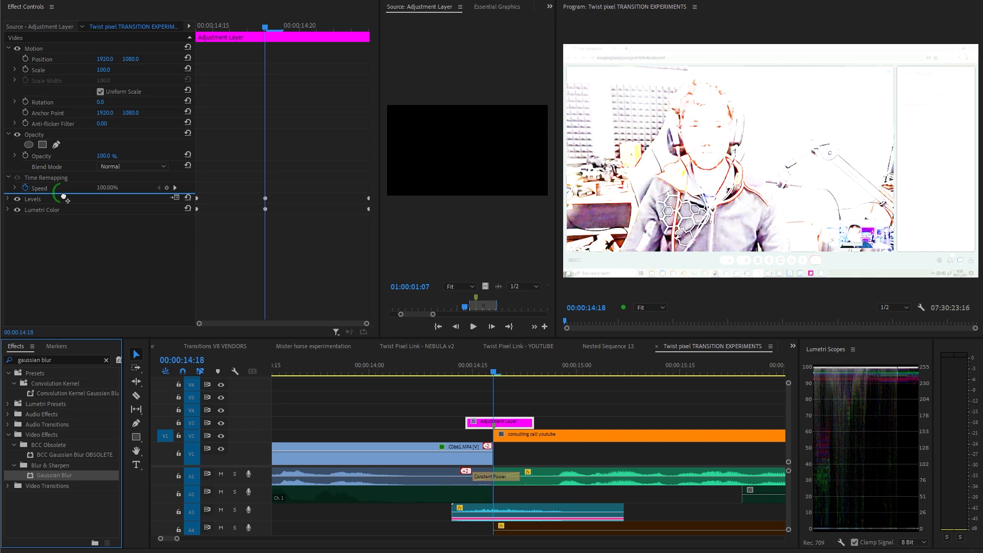
click(57, 202)
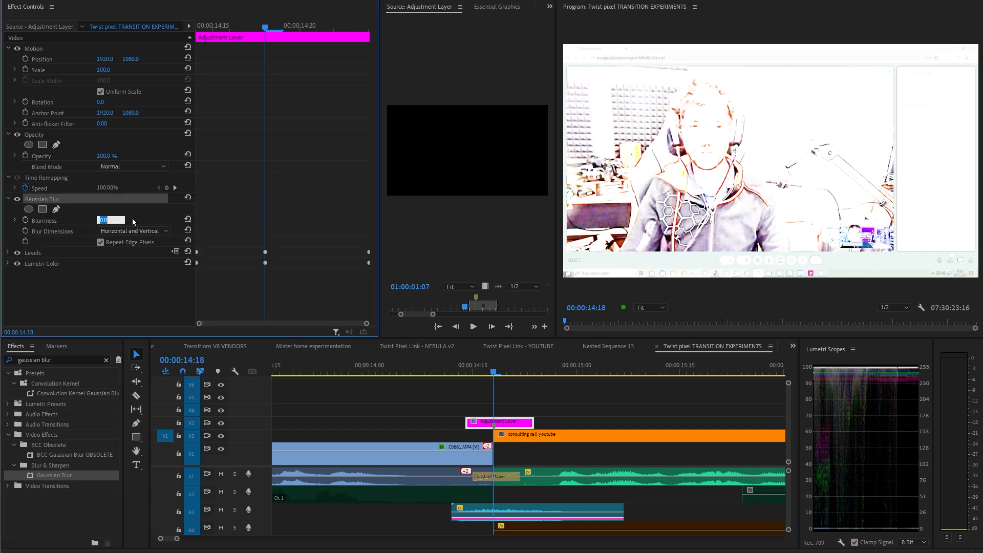
click(220, 183)
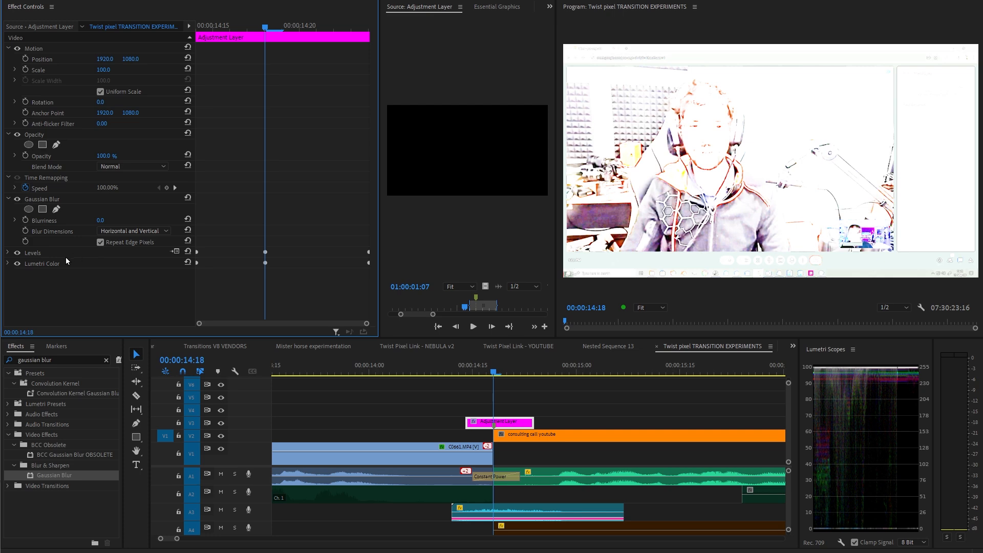
Keyframe Gaussian Blur Blurriness at the layer's start, middle and end, setting the middle keyframe to 70.
drag(193, 25, 190, 28)
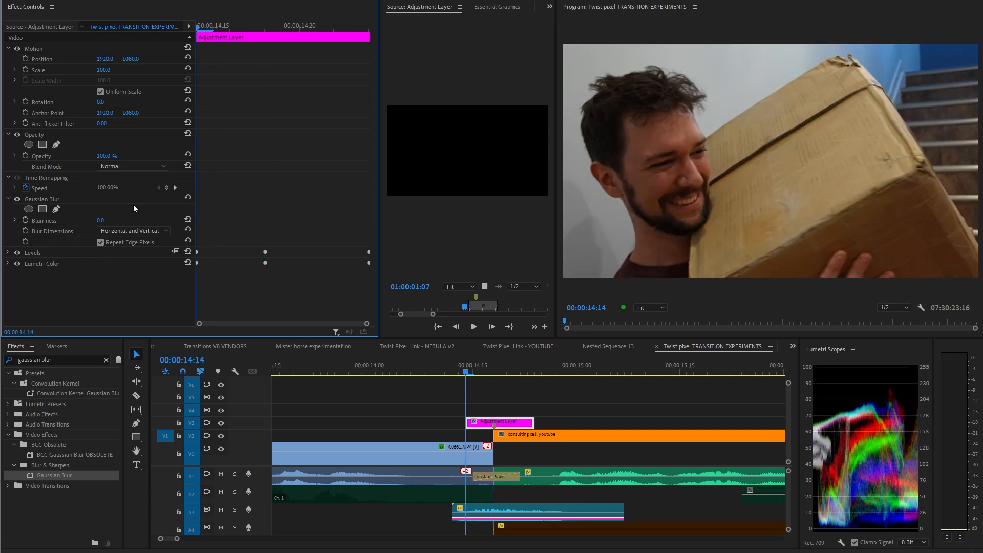
click(26, 220)
click(265, 27)
click(166, 220)
drag(354, 27, 378, 39)
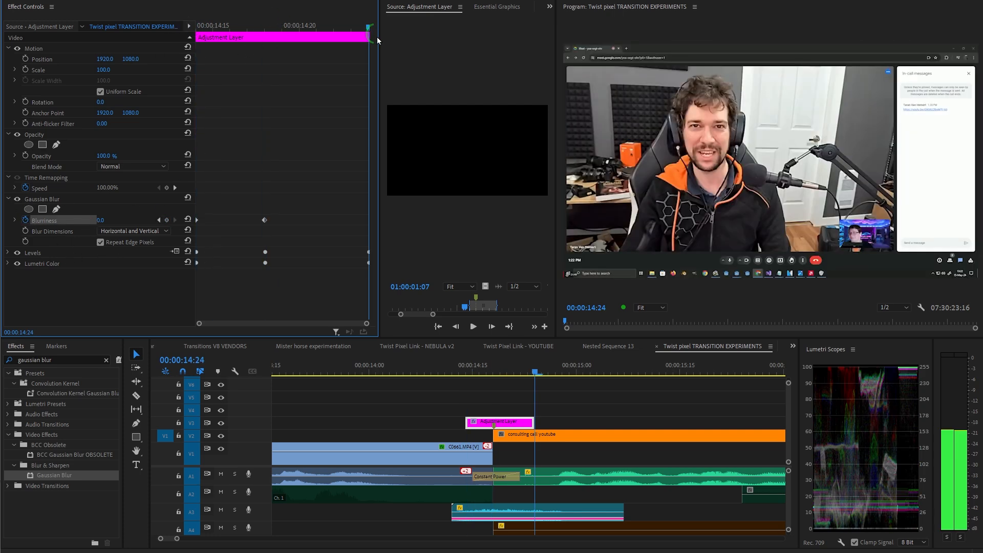
click(166, 220)
click(159, 220)
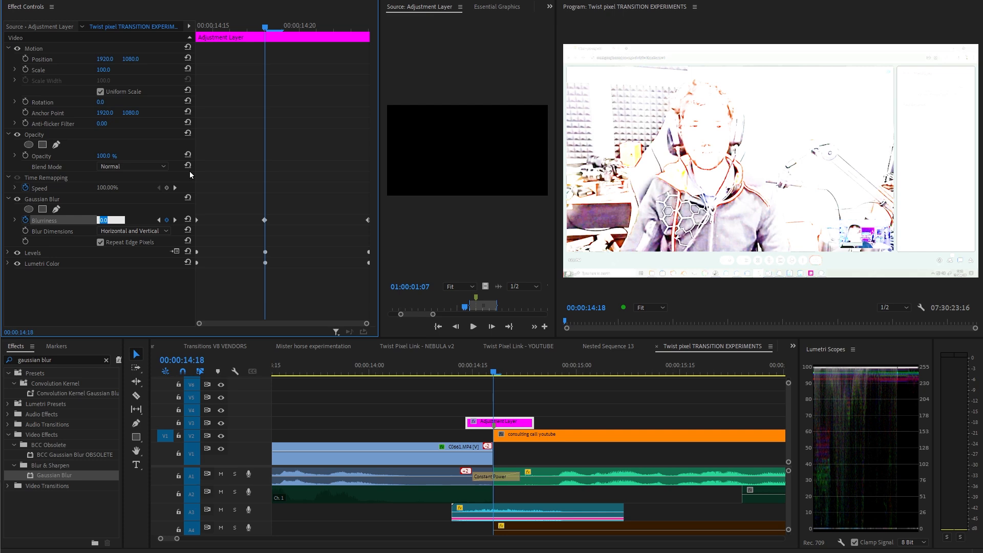
text(70)
key(Return)
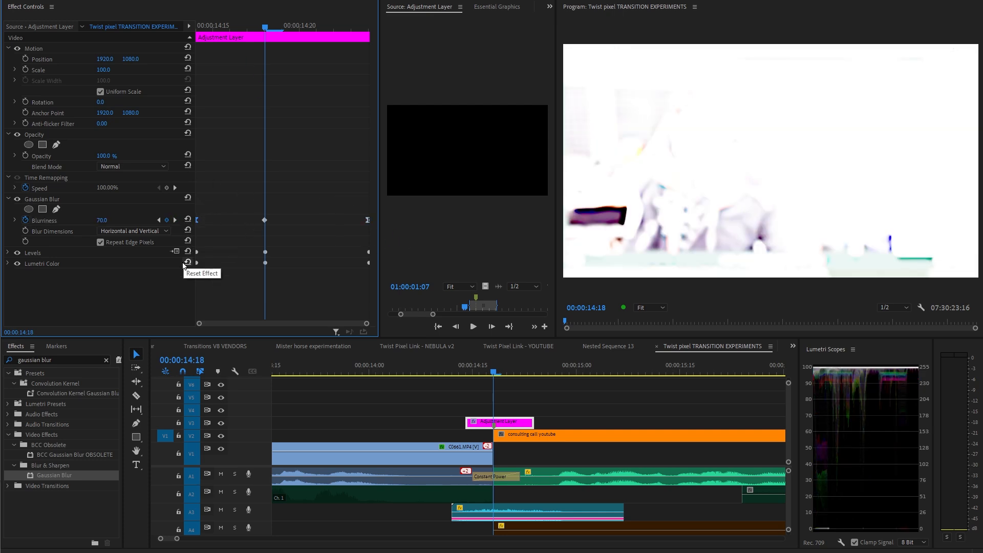
Paste a copy of the adjustment layer over the next cut, position it on the cut and play it back.
drag(264, 27, 209, 55)
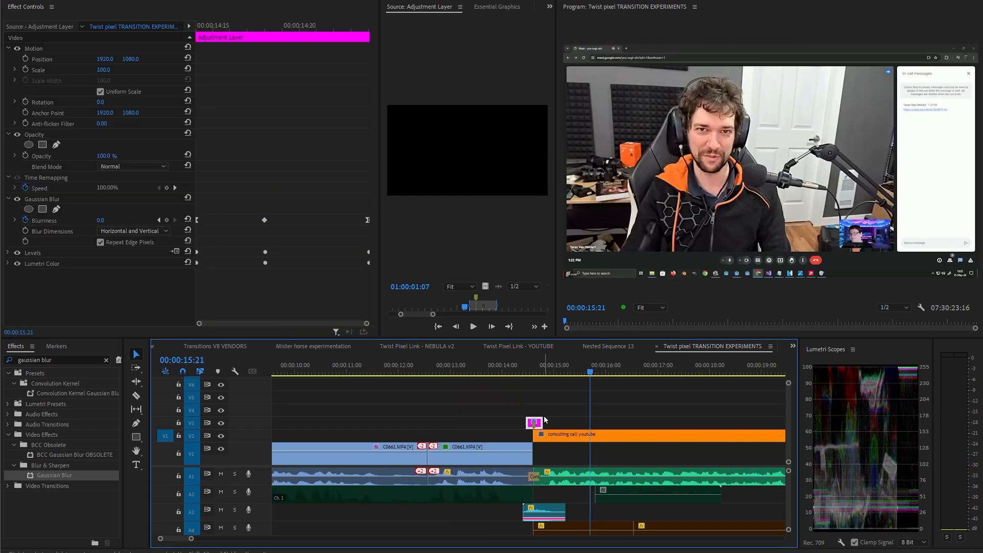
scroll(548, 412, down, 5)
click(614, 374)
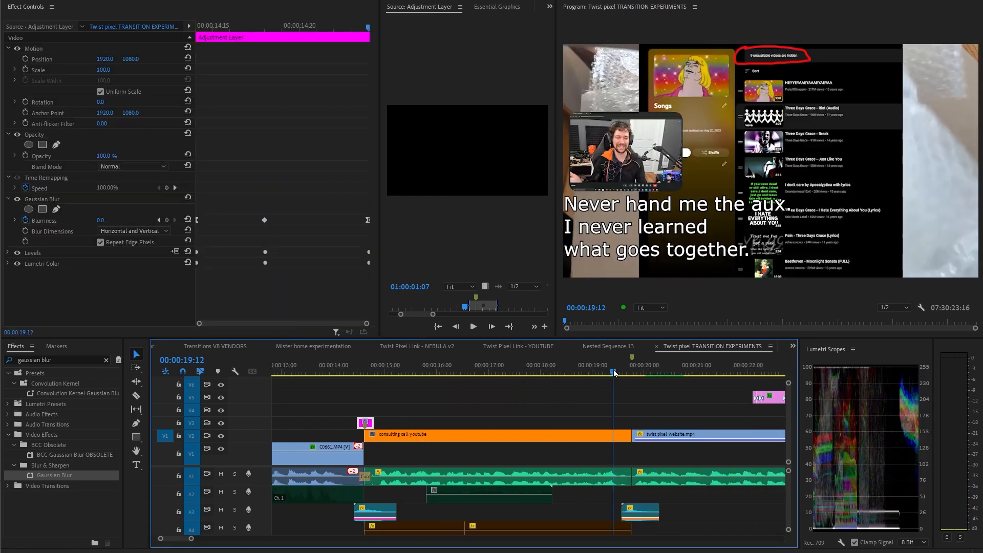
key(ctrl+v)
key(equal)
drag(520, 425, 545, 425)
drag(528, 374, 452, 380)
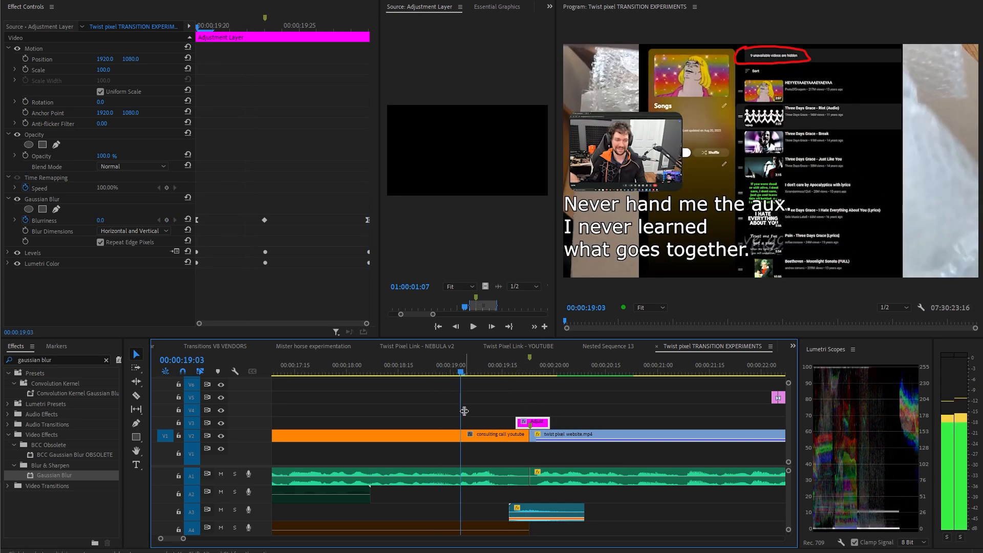
key(space)
drag(559, 379, 473, 370)
key(space)
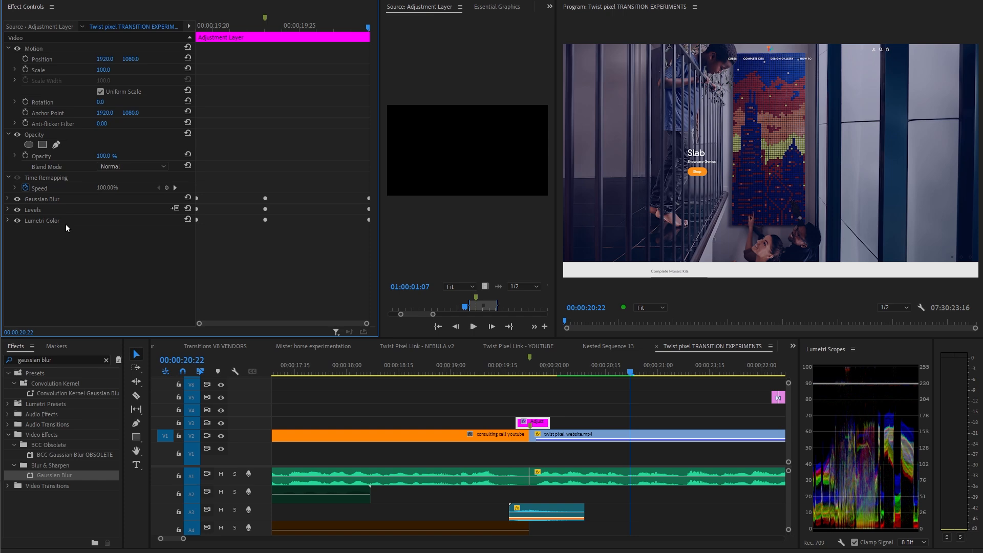
Save Gaussian Blur, Levels and Lumetri Color together as a Scale preset named EXPOSURE FLASH TRANSITION ADJ LAYER.
click(59, 199)
ctrl+click(35, 211)
ctrl+click(55, 222)
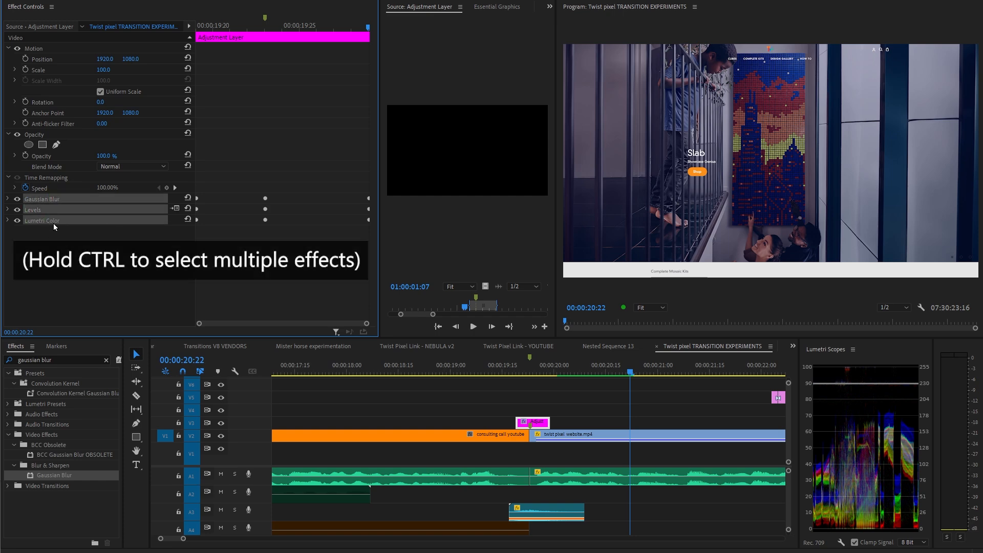
right_click(54, 222)
click(88, 240)
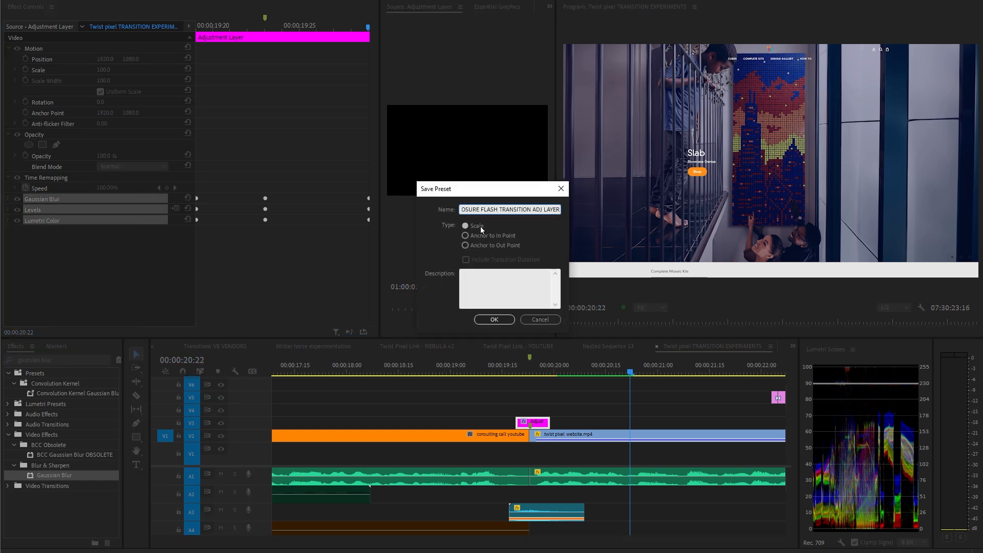
click(471, 226)
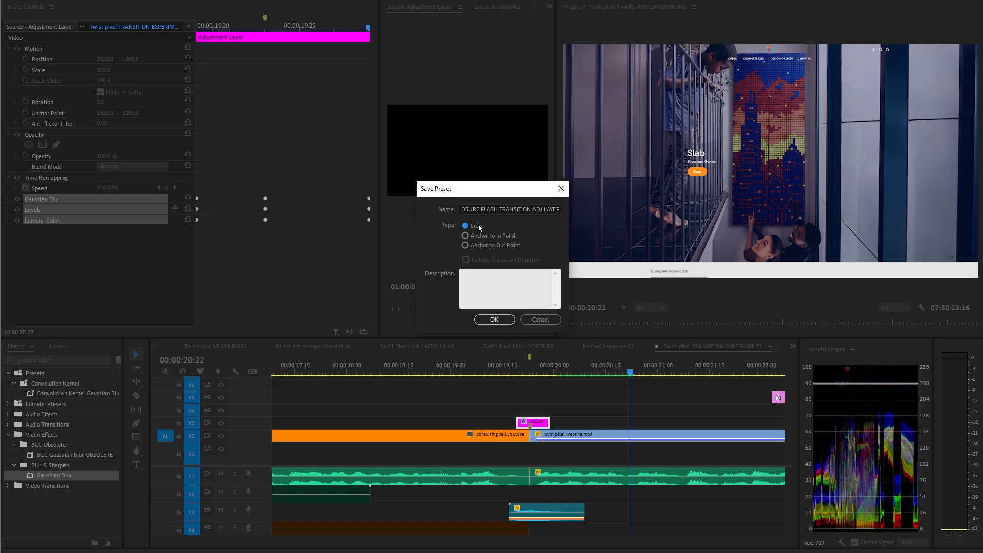
click(495, 320)
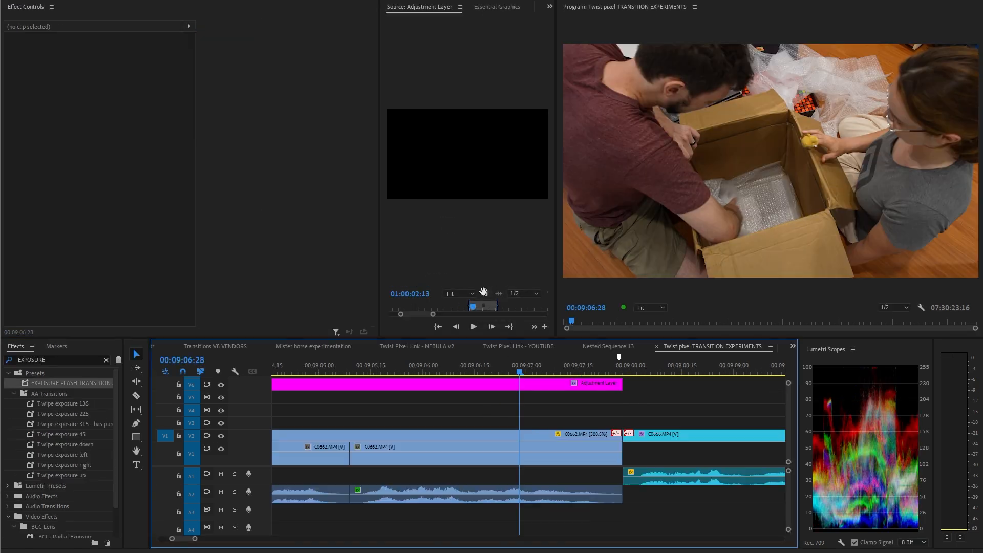
Place an adjustment layer over the cut, add a Cross Dissolve to the cut between the two clips, and play it.
drag(467, 154, 579, 423)
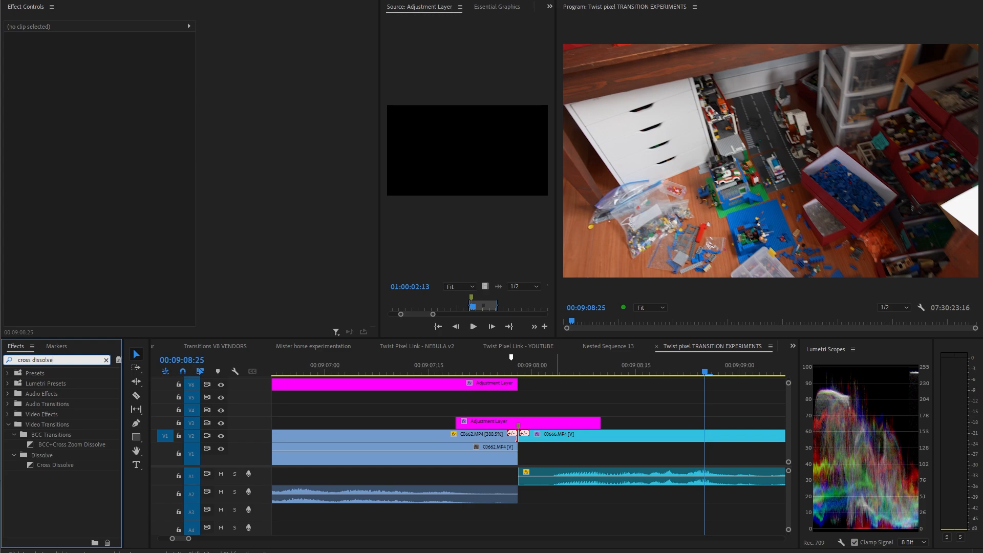
drag(62, 469, 519, 436)
drag(505, 372, 435, 372)
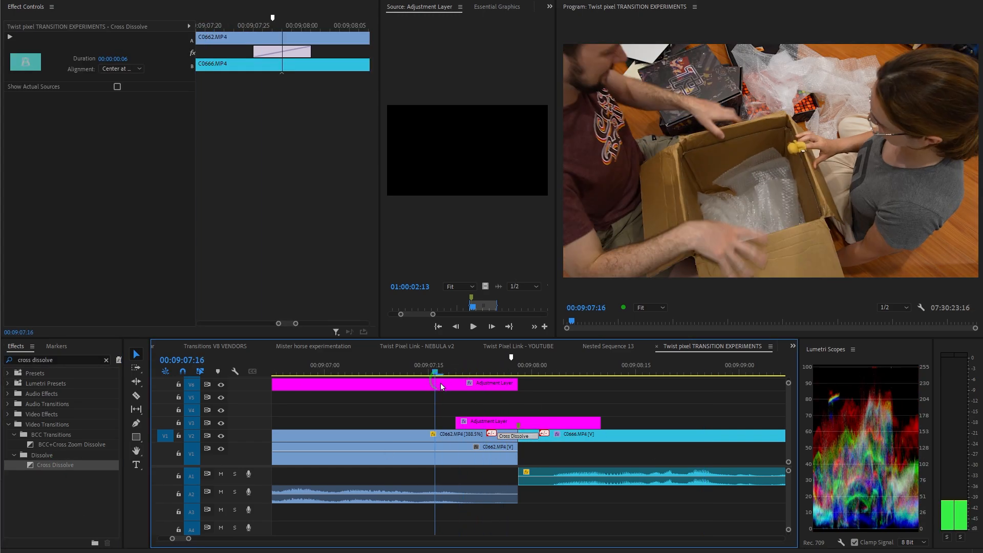
key(space)
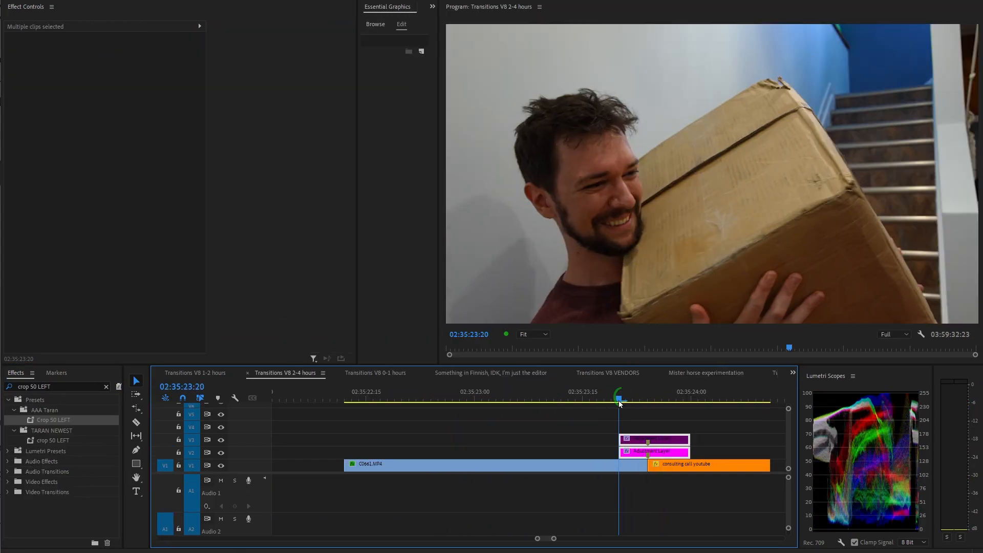
Toggle which stacked adjustment layer is enabled and compare the flash with a Flash Impacts transition in another sequence.
drag(619, 401, 652, 410)
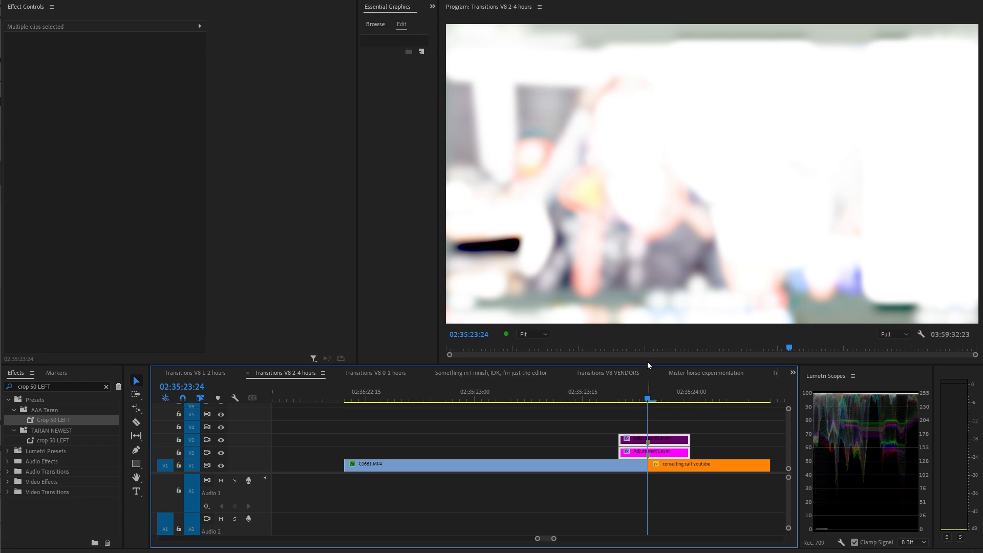
key(shift+e)
drag(717, 420, 679, 436)
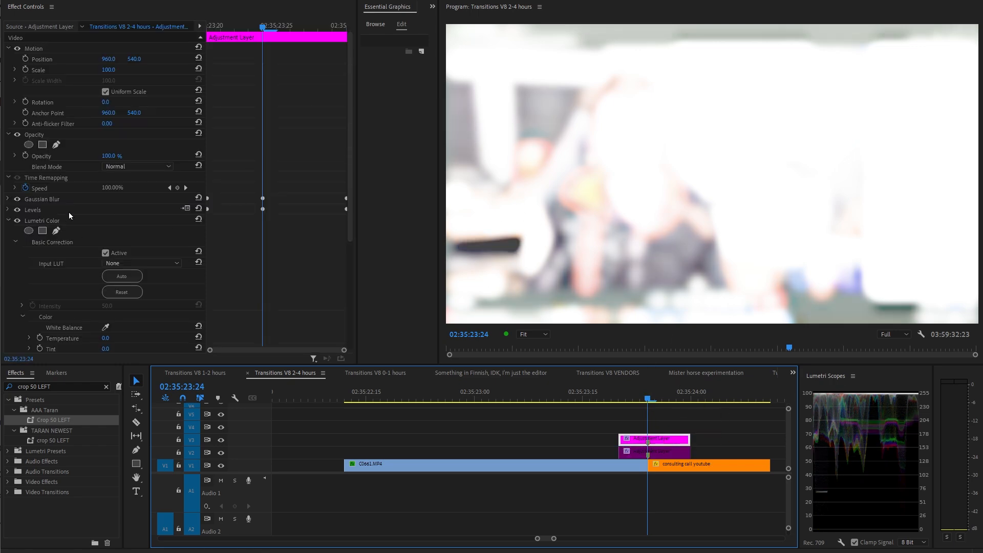
scroll(68, 214, down, 5)
click(56, 273)
mouse_move(261, 27)
mouse_down()
mouse_move(274, 30)
mouse_move(261, 45)
mouse_up()
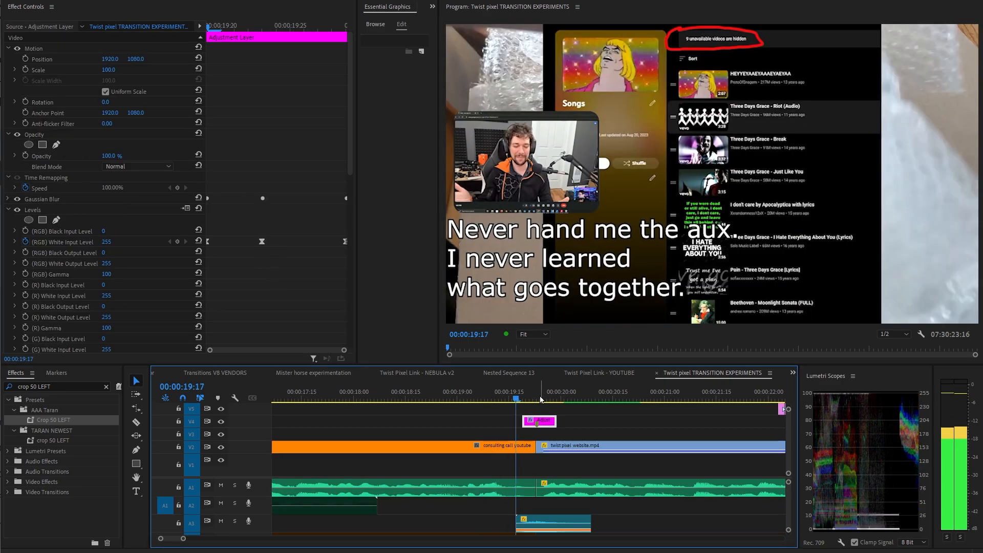
click(531, 402)
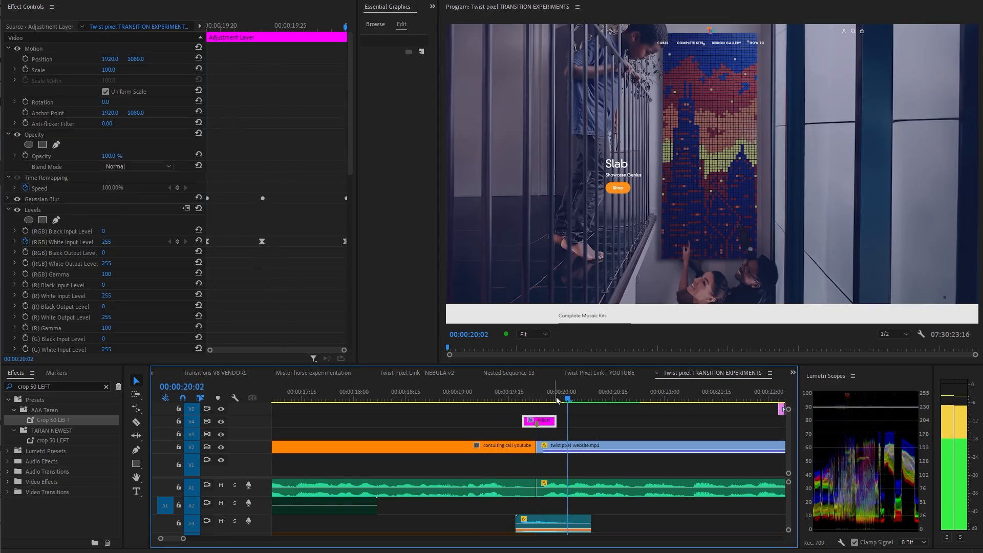
drag(530, 404, 499, 399)
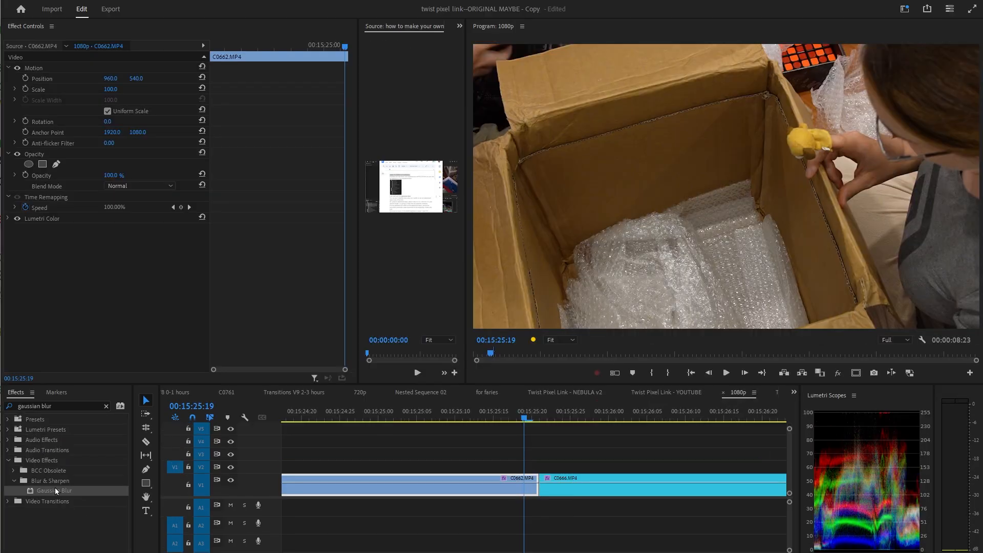
Place an adjustment layer over the cut between the two clips, trimming and nudging it to straddle the cut.
drag(56, 490, 118, 251)
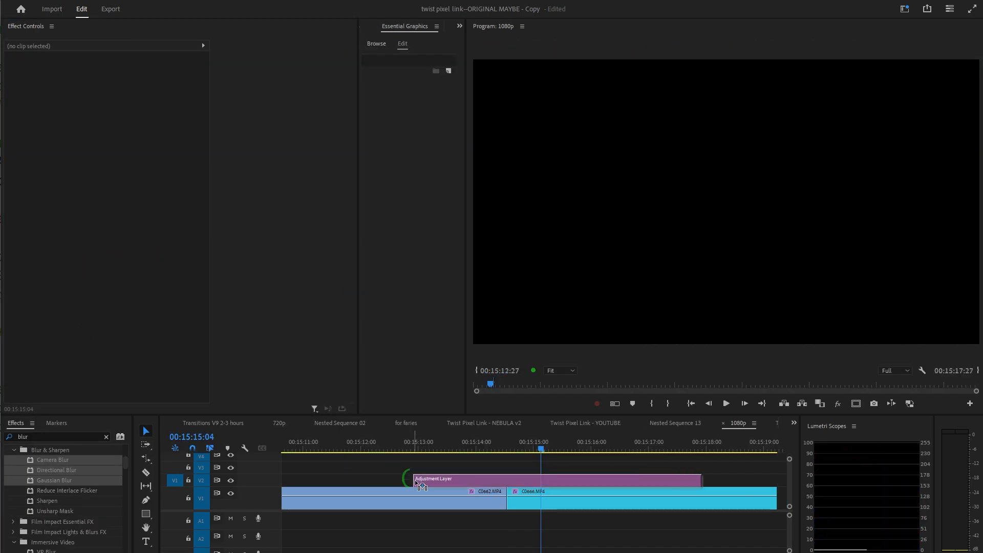
drag(702, 479, 527, 480)
drag(464, 480, 513, 479)
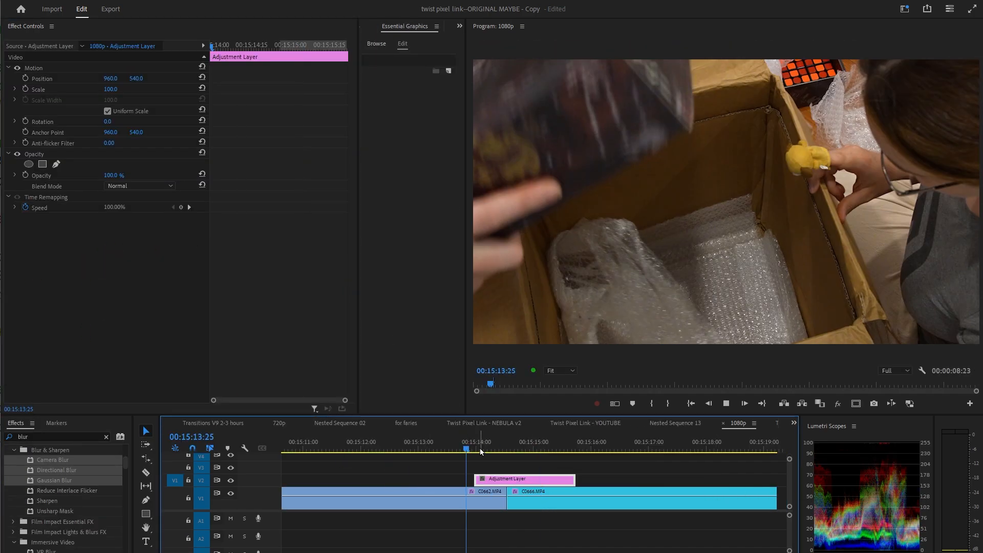
drag(514, 484, 514, 483)
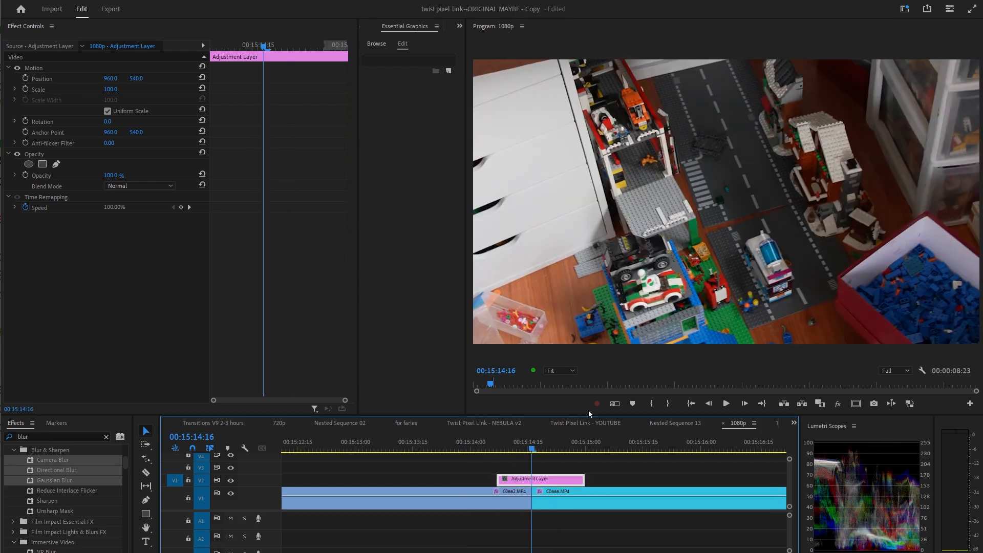
key(alt+Left)
drag(578, 479, 552, 480)
key(alt+Right)
key(alt+Right)
drag(511, 445, 484, 446)
key(space)
key(space)
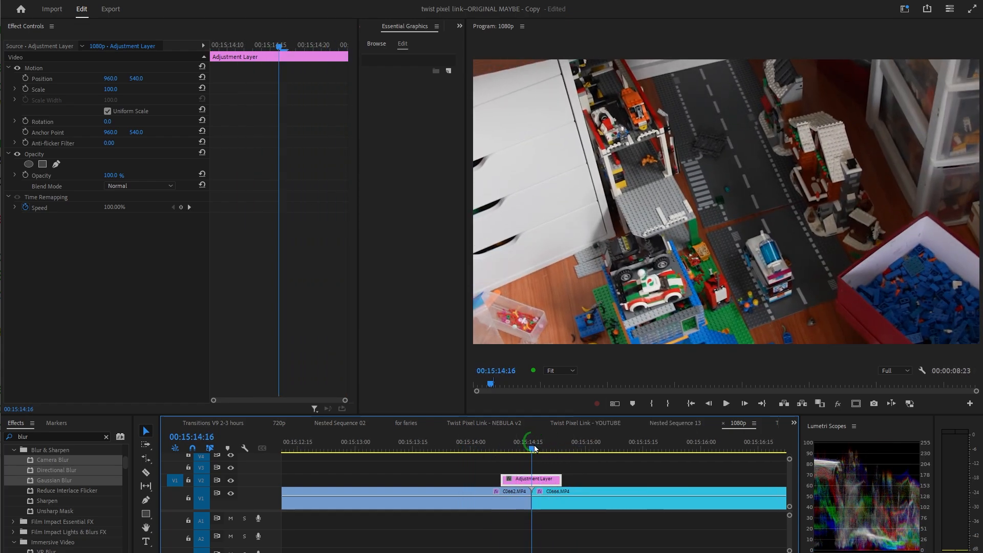
Apply Gaussian Blur to the adjustment layer and keyframe Blurriness at start, middle and end, with 40 in the middle.
click(58, 483)
drag(59, 481, 76, 308)
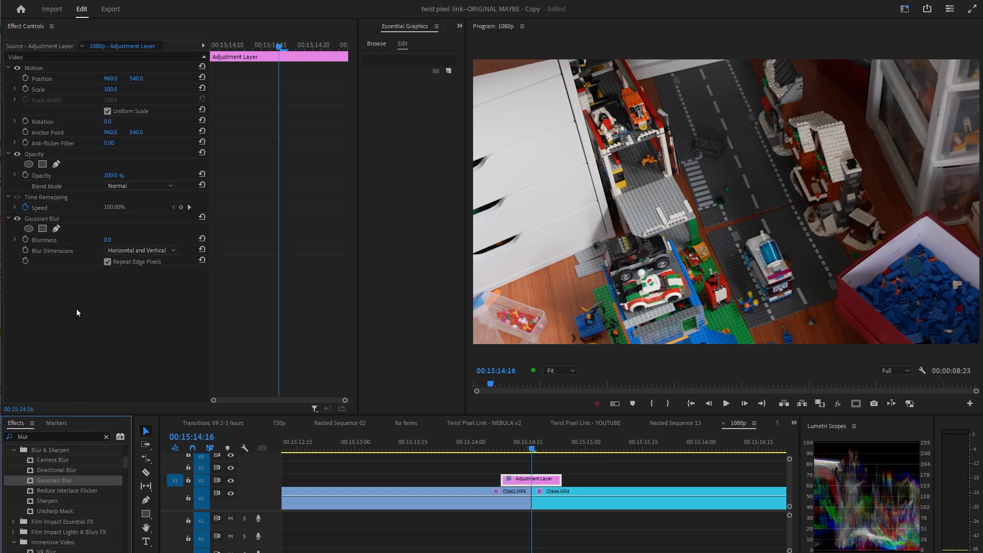
click(25, 239)
drag(249, 48, 197, 56)
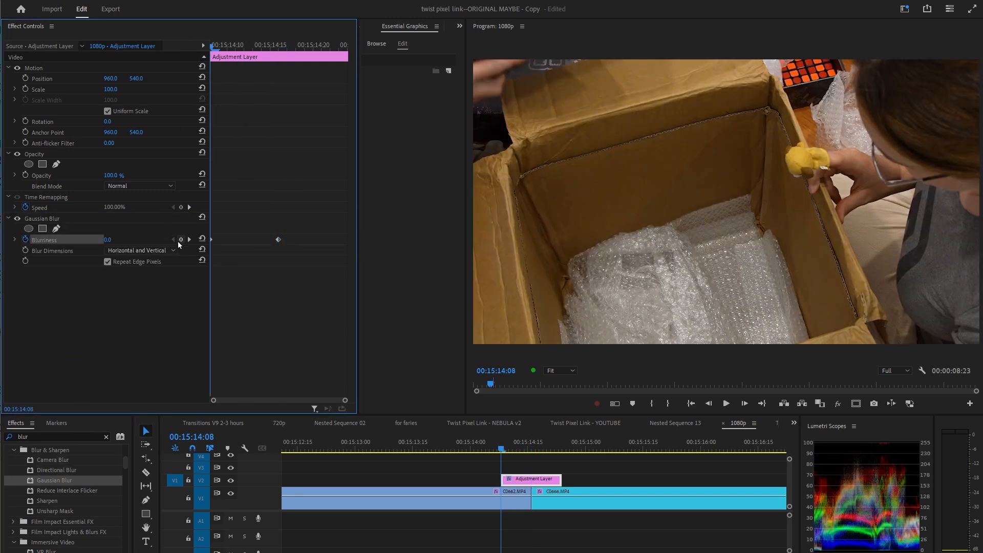
drag(300, 42, 347, 167)
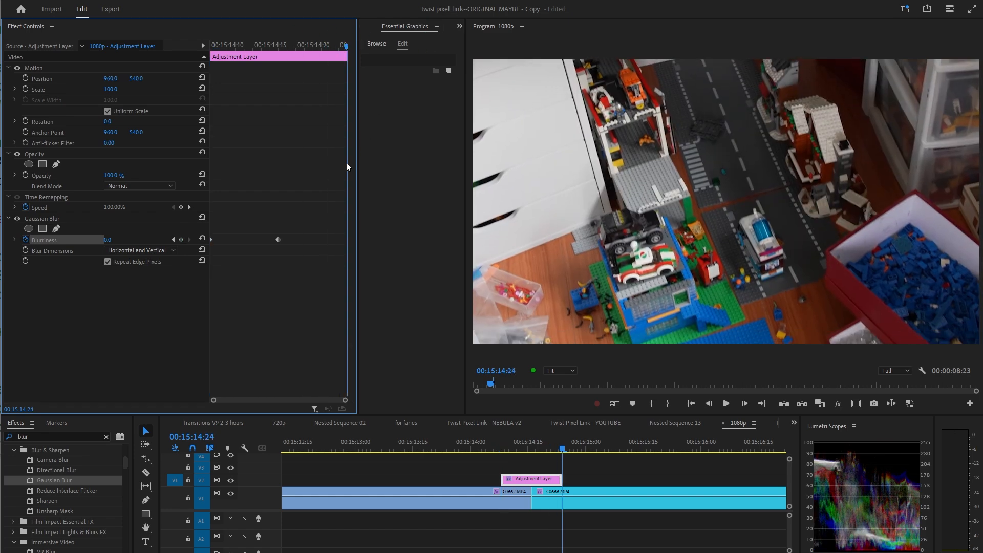
click(182, 239)
click(173, 240)
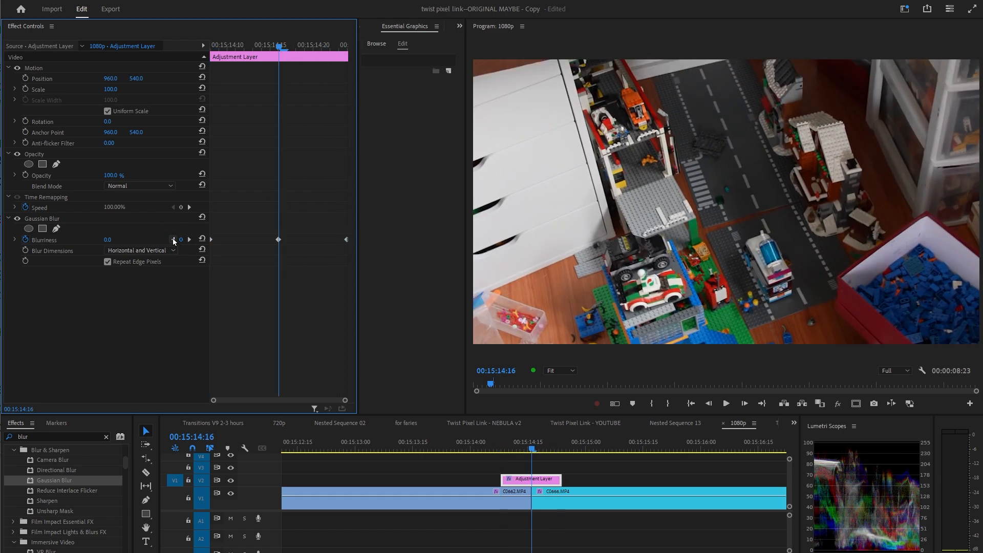
text(40)
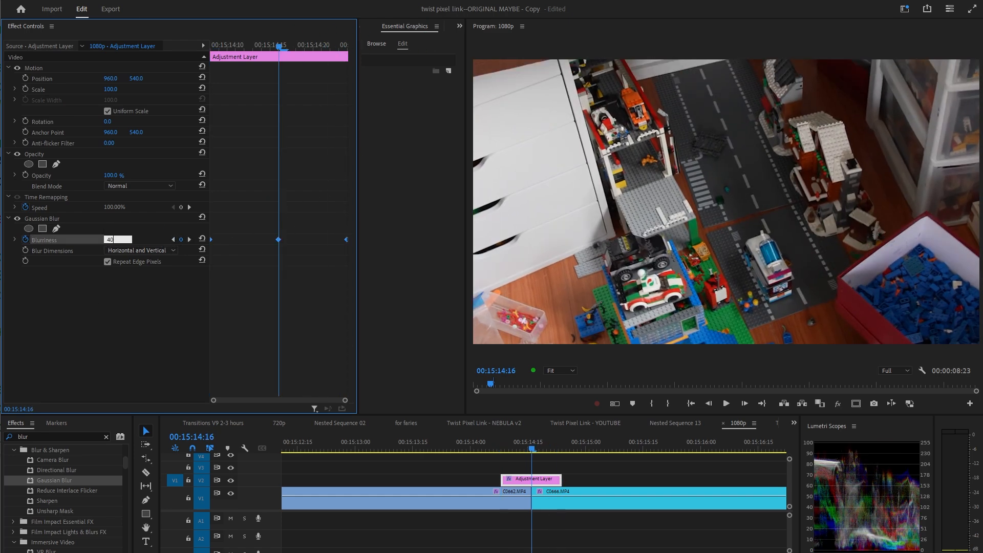
key(Return)
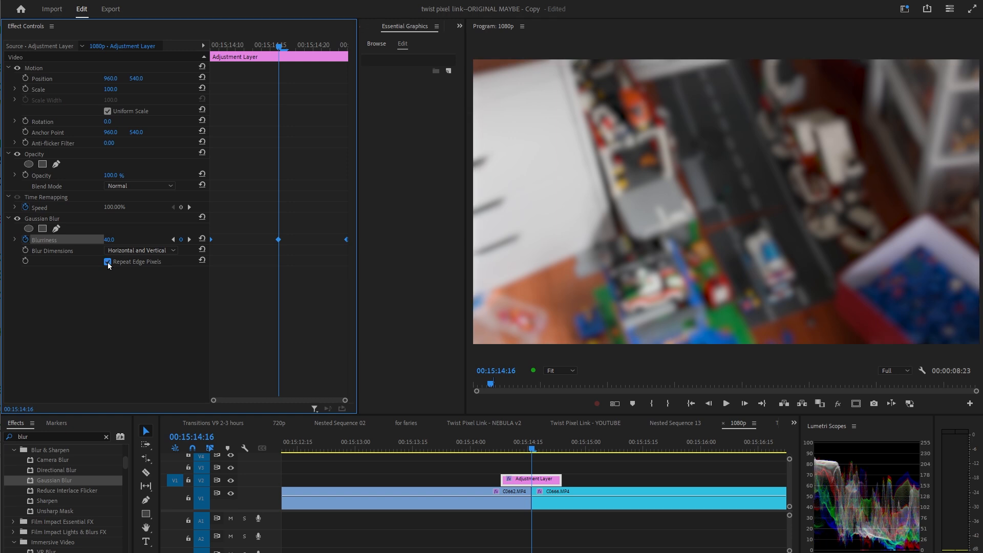
Apply easing to the start and end Blurriness keyframes.
right_click(211, 239)
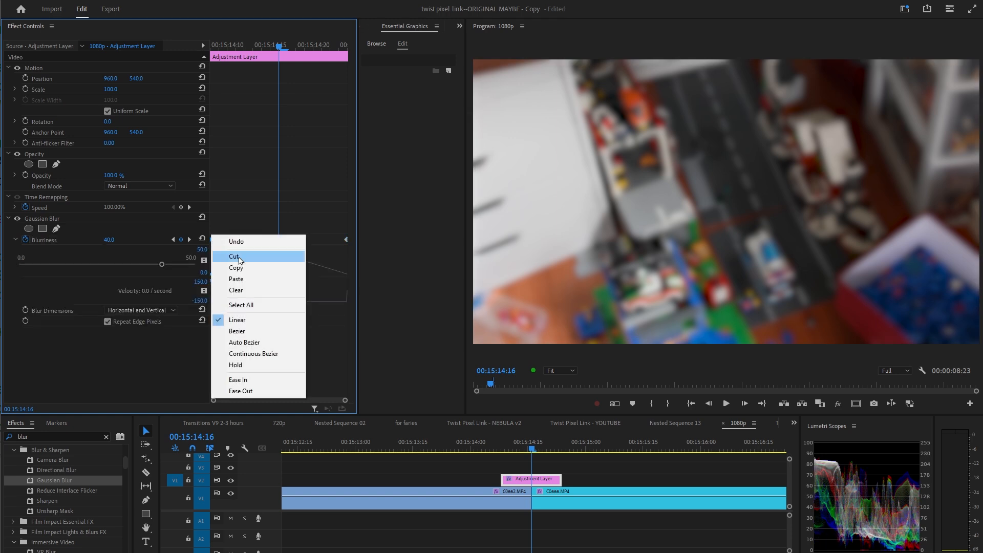
click(264, 380)
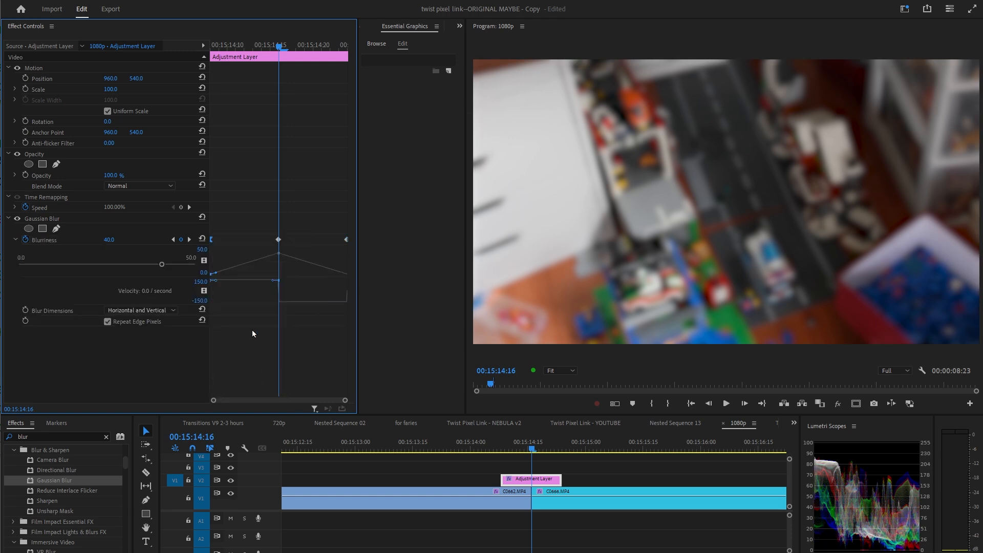
right_click(212, 239)
click(264, 393)
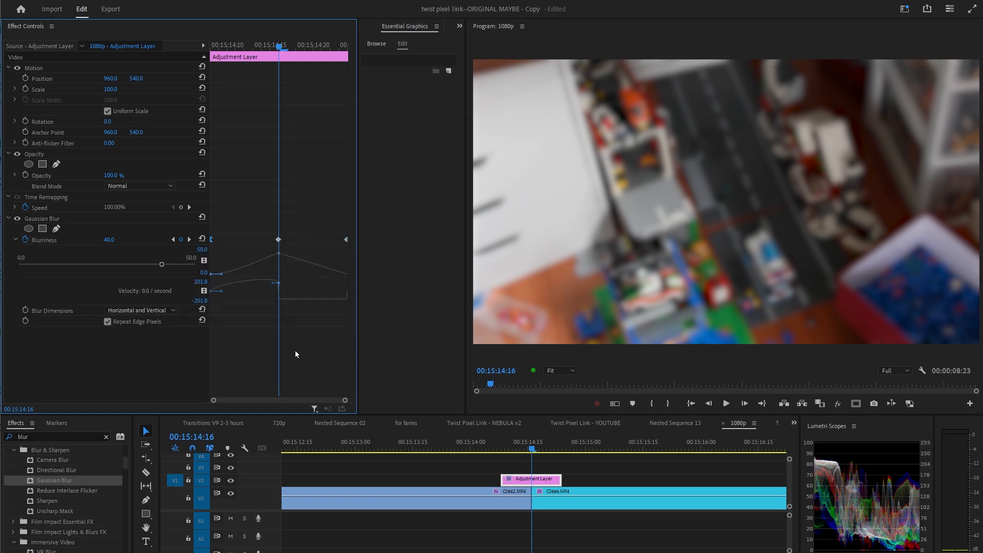
right_click(345, 239)
click(364, 382)
Set the middle Blurriness keyframe to 80 and play the blur transition.
mouse_move(279, 46)
mouse_down()
mouse_move(215, 48)
mouse_move(325, 46)
mouse_move(278, 46)
mouse_up()
click(117, 238)
text(80)
key(Return)
click(448, 448)
key(space)
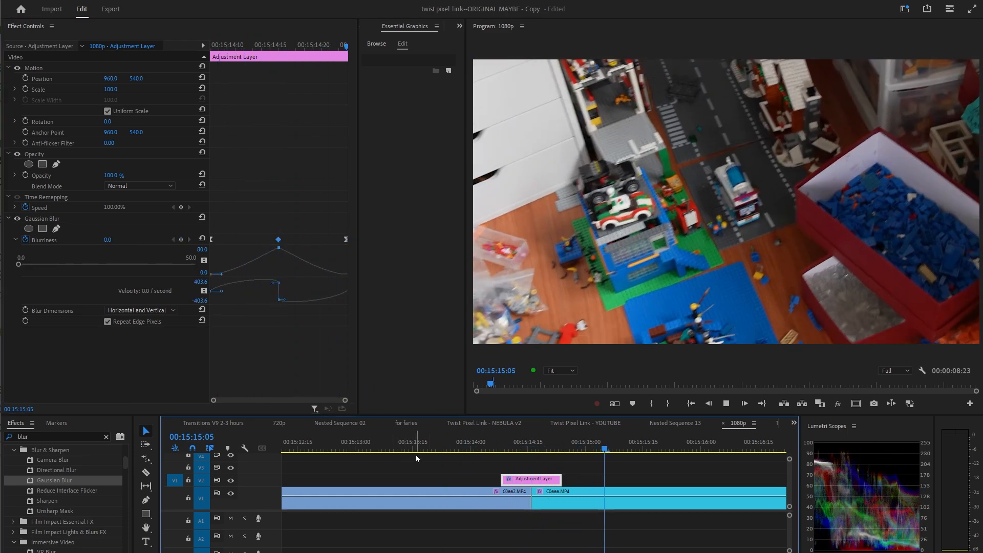
click(416, 441)
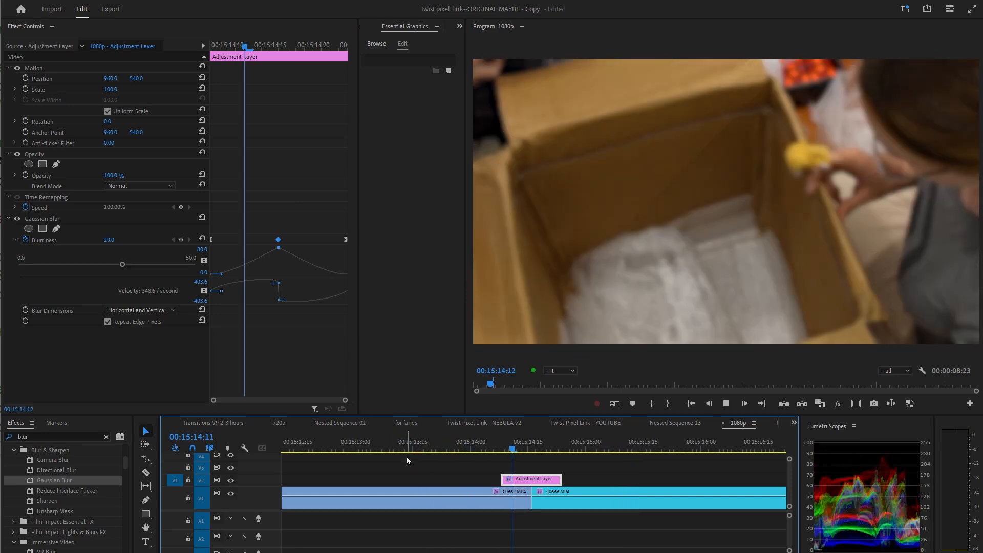
Apply a Cross Dissolve to the cut beneath the adjustment layer, adjust its placement, and play the transition.
key(space)
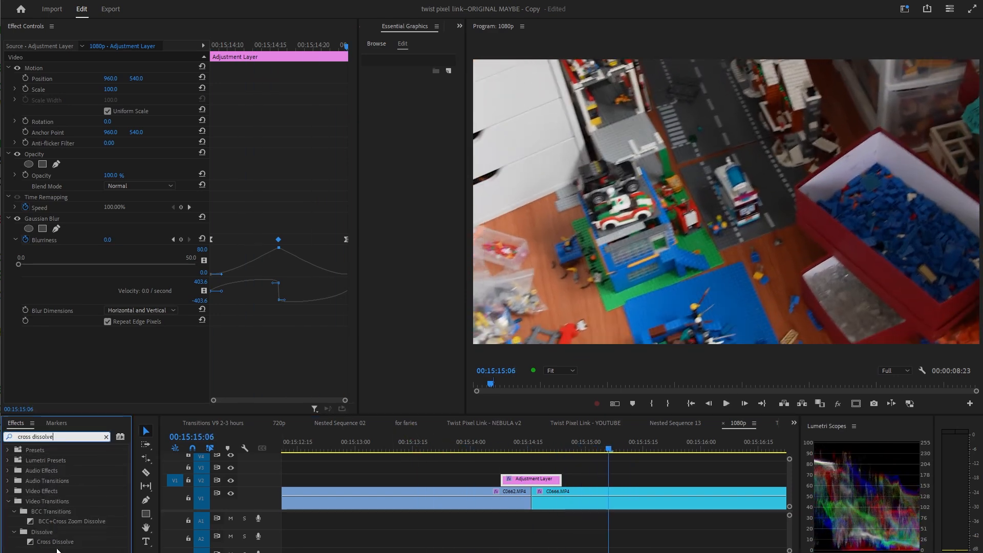
drag(58, 541, 531, 496)
click(487, 448)
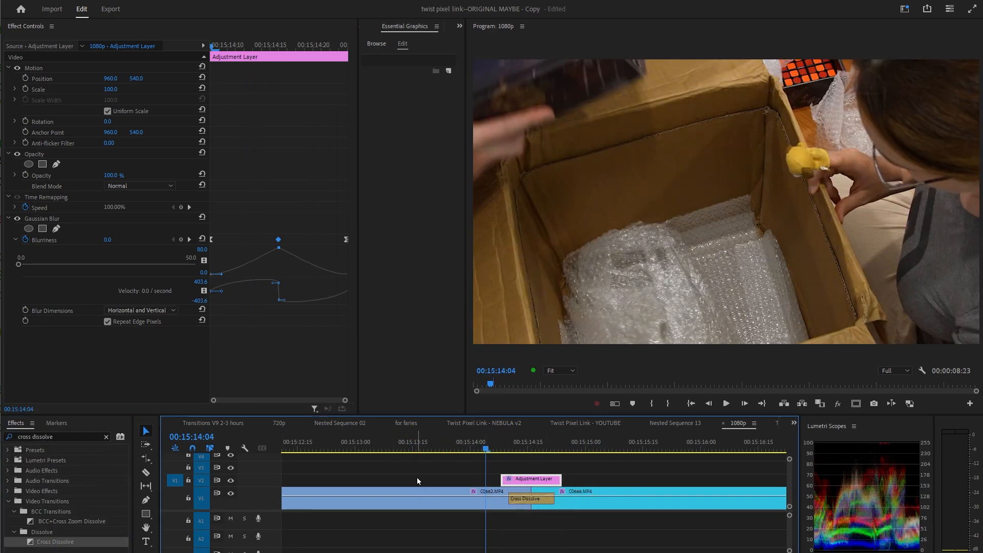
key(space)
drag(553, 501, 540, 501)
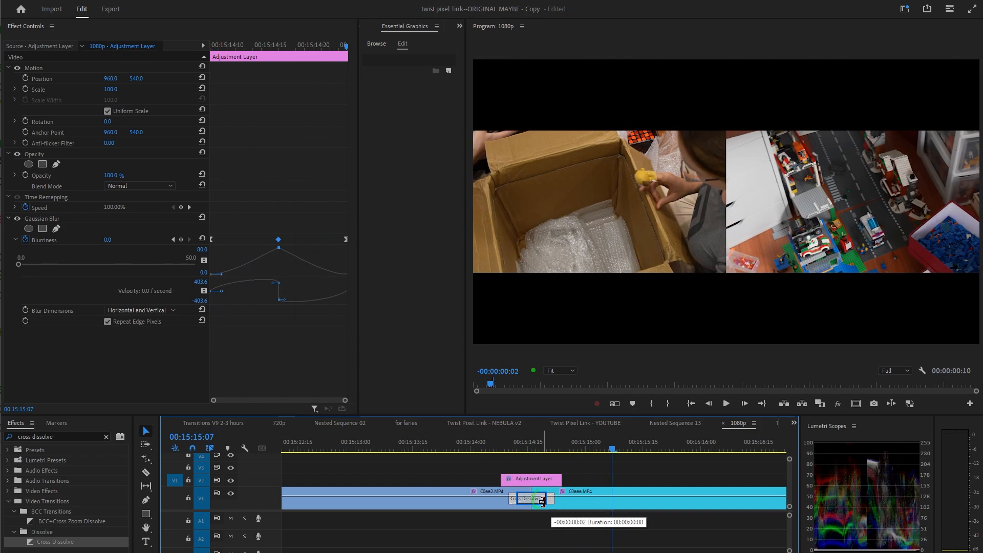
click(446, 449)
key(space)
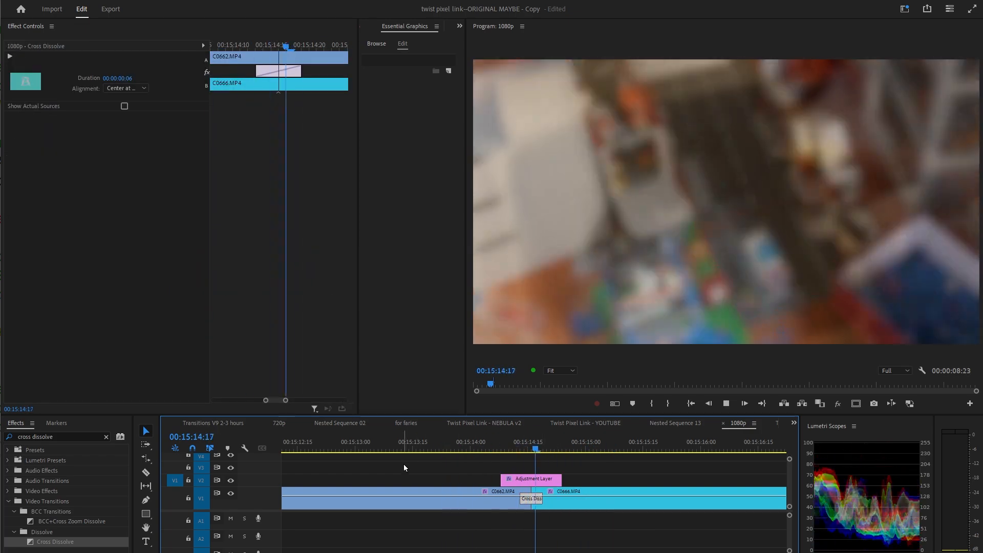
Inspect the blur adjustment layer placed in the transition experiments sequence.
click(545, 484)
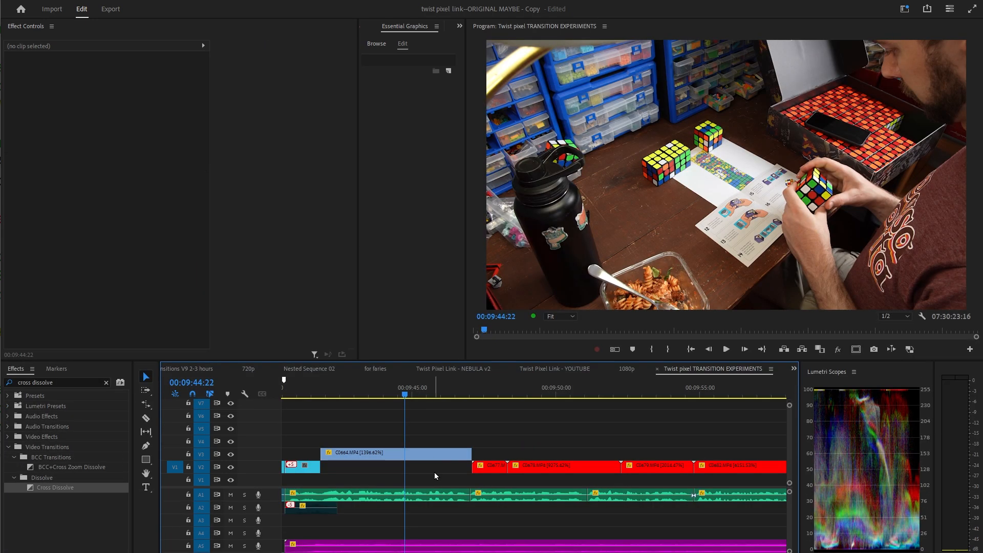
drag(412, 469, 474, 444)
right_click(452, 415)
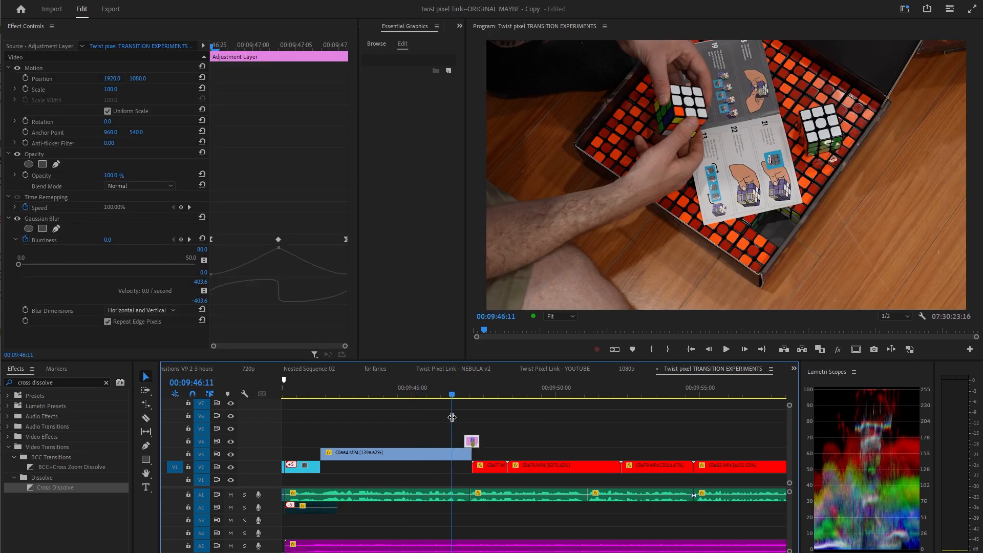
key(space)
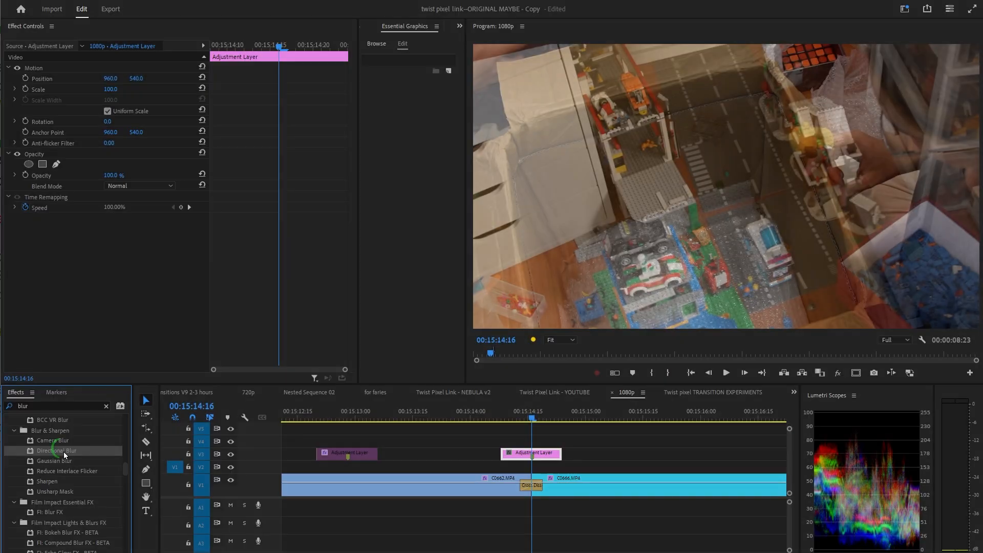
Apply Directional Blur to the adjustment layer, set Direction to 45° and keyframe Blur Length at 42 on the cut.
drag(53, 450, 122, 291)
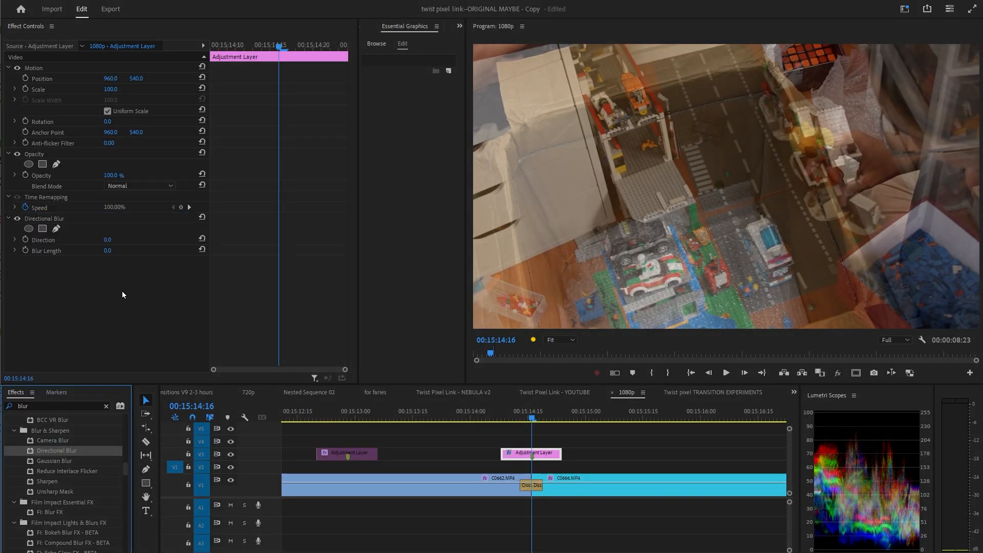
click(26, 250)
key(Up)
click(181, 250)
key(Down)
key(Down)
click(181, 250)
click(173, 251)
drag(107, 250, 128, 238)
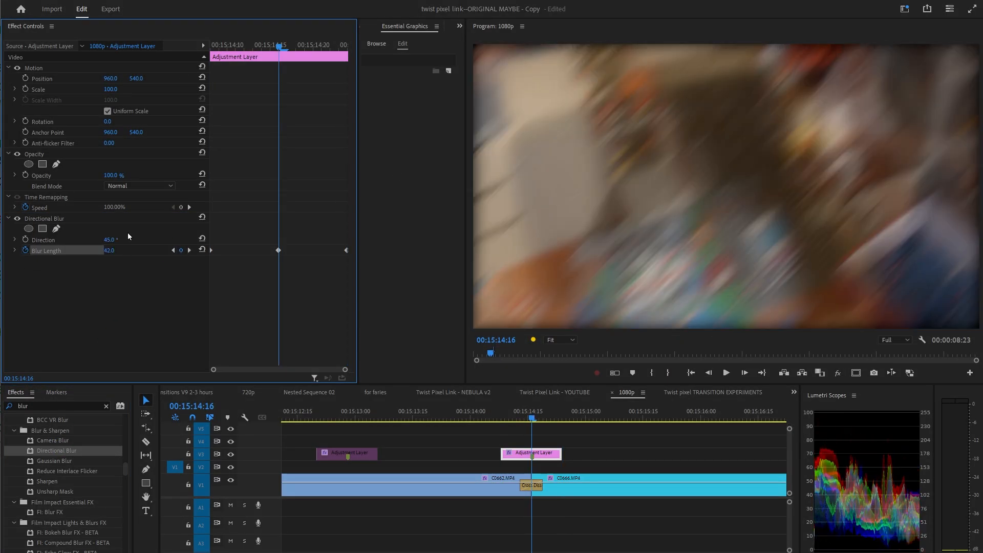
Raise the keyframed Blur Length on the cut to about 108.
mouse_move(279, 47)
mouse_down()
mouse_move(310, 47)
mouse_move(274, 44)
mouse_up()
drag(107, 250, 137, 243)
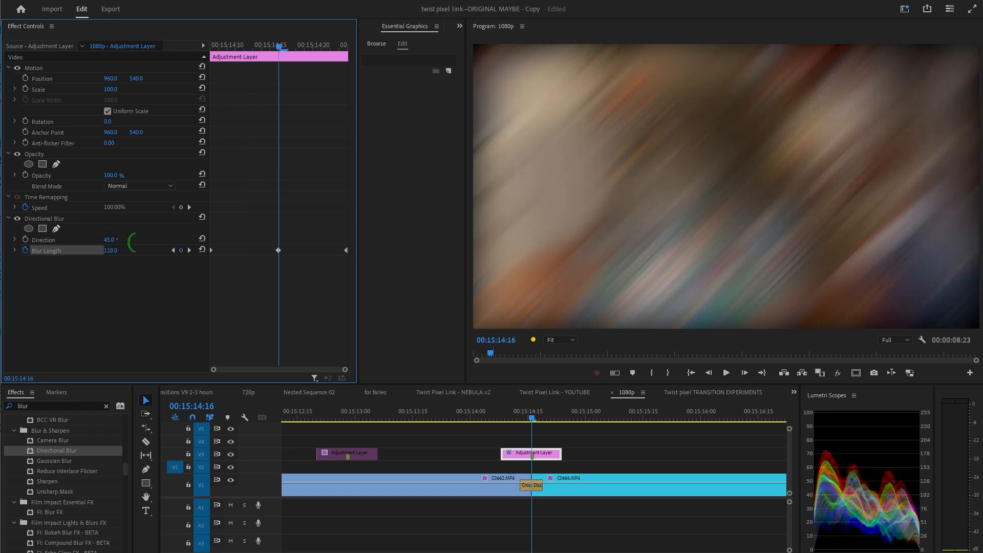
drag(283, 49, 245, 82)
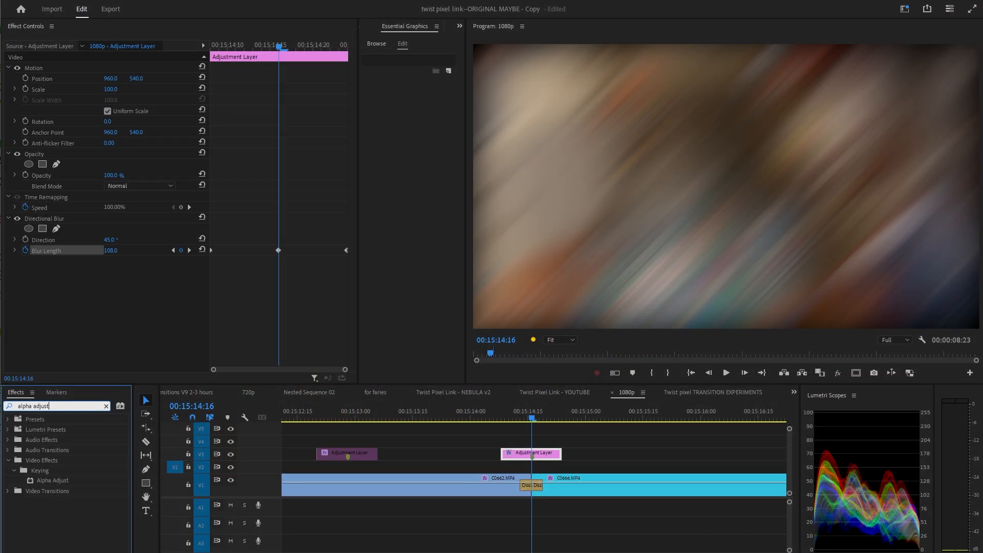
Apply Alpha Adjust to the adjustment layer and toggle its Ignore Alpha option.
drag(63, 480, 106, 292)
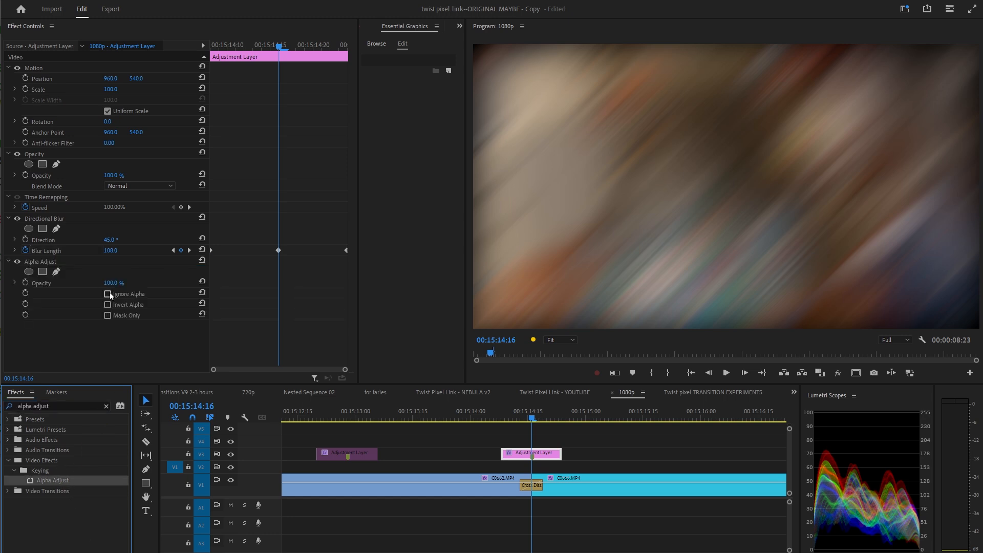
click(108, 294)
click(109, 294)
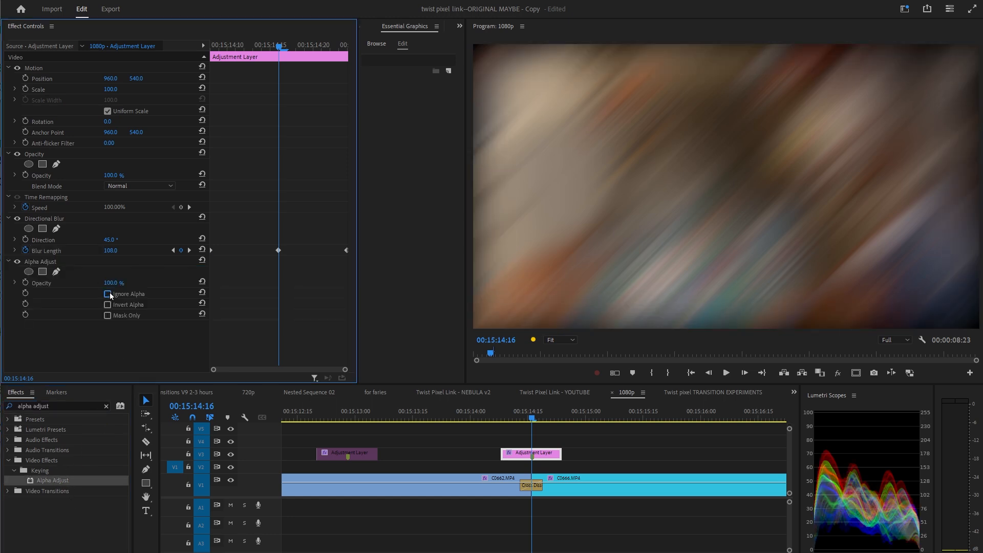
click(109, 294)
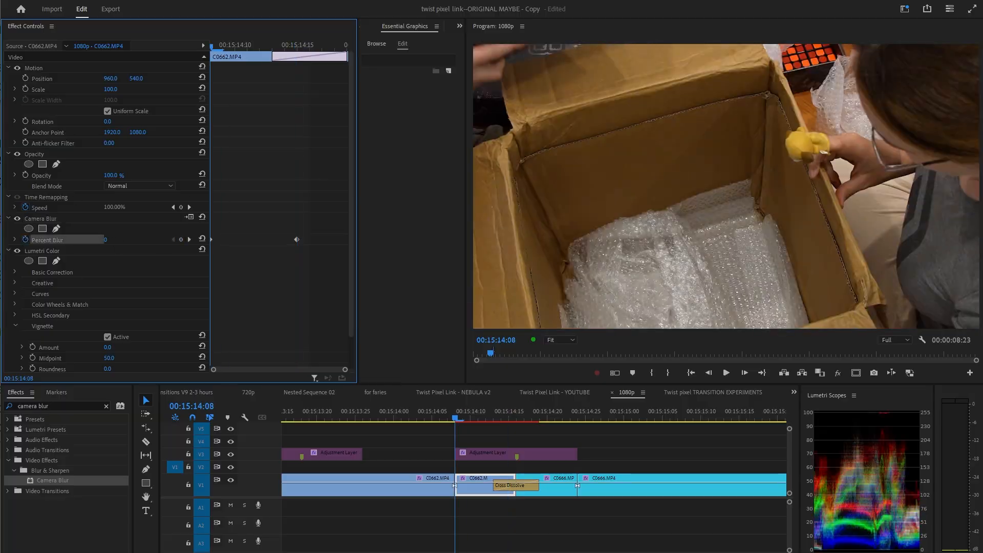
Copy the blur effect from the first clip and paste it onto the second clip, C0666.
click(41, 219)
key(ctrl+c)
click(543, 490)
key(ctrl+v)
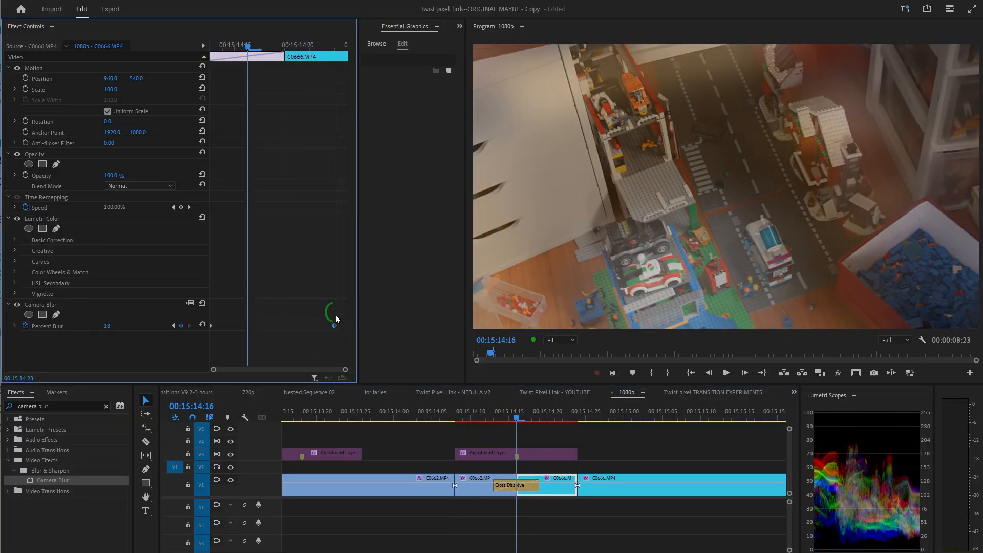
Adjust the Camera Blur keyframes on clip C0662 and play through the cut.
click(481, 490)
click(478, 418)
drag(211, 239, 284, 240)
key(space)
click(478, 420)
key(space)
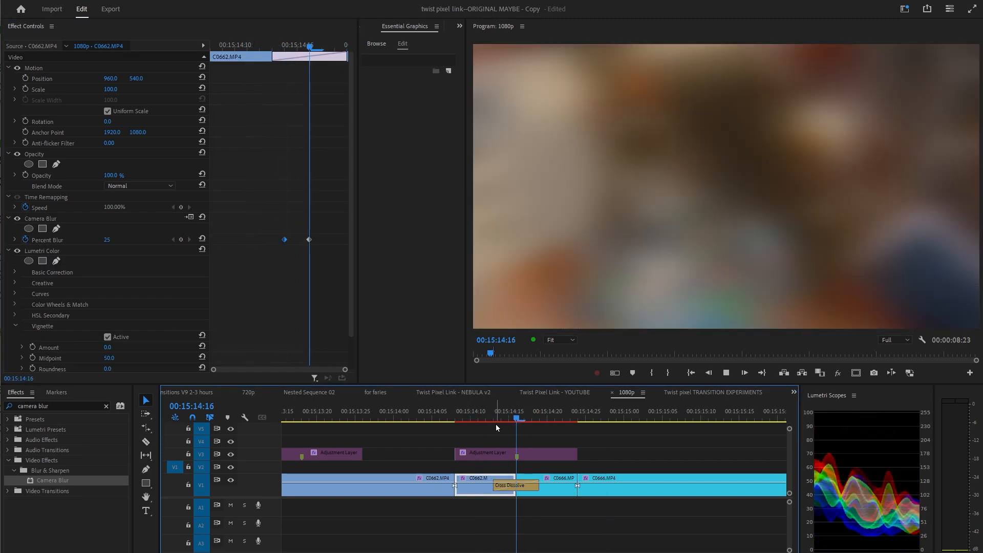
key(space)
drag(553, 420, 392, 428)
key(space)
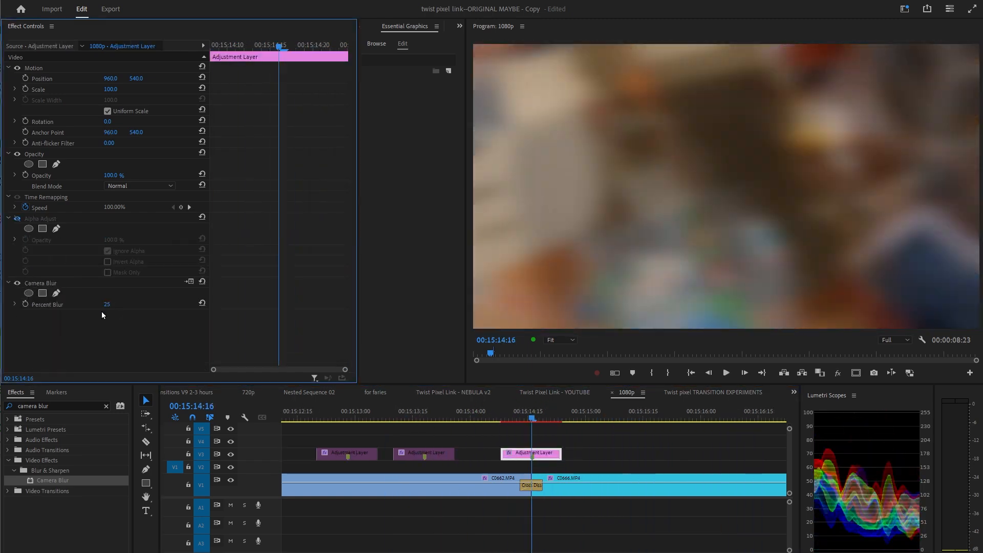
Keyframe the adjustment layer's Percent Blur at 25 on the cut and 0 earlier, then lengthen the layer slightly.
click(25, 304)
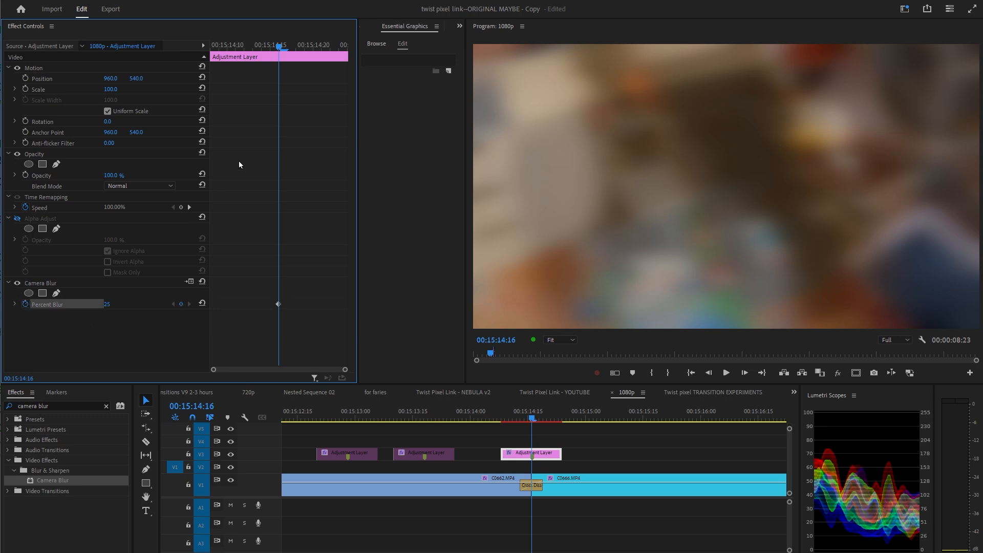
drag(274, 46, 198, 129)
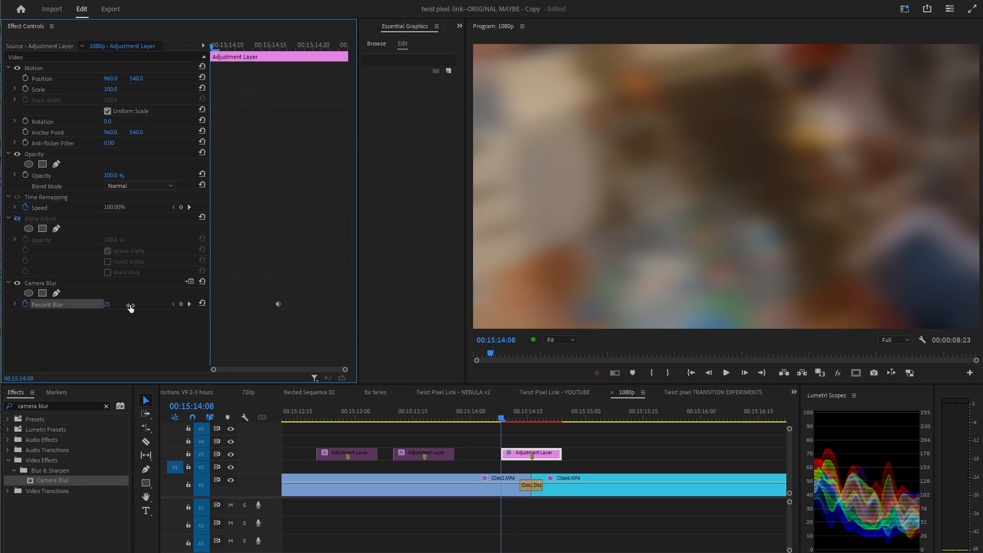
drag(131, 306, 74, 307)
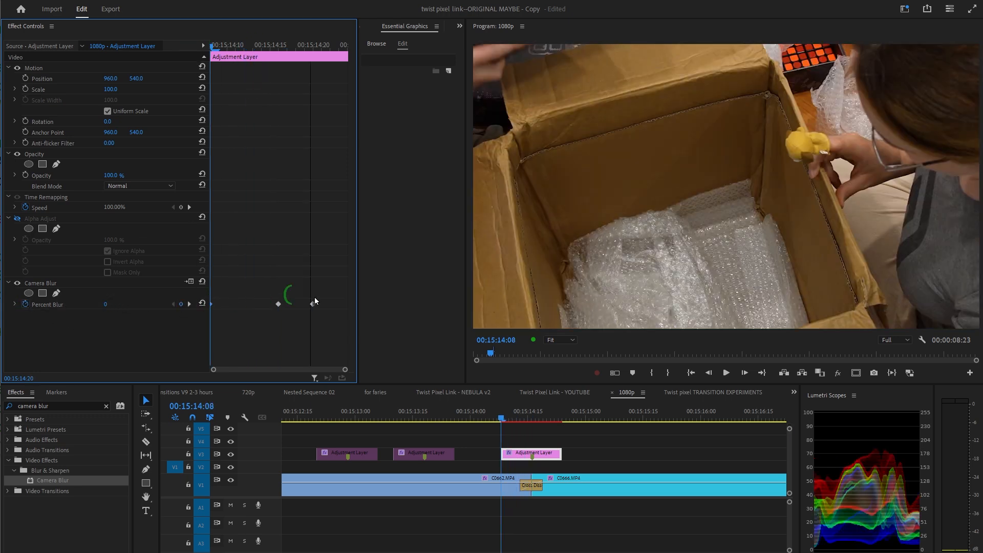
drag(237, 46, 295, 46)
drag(564, 456, 575, 456)
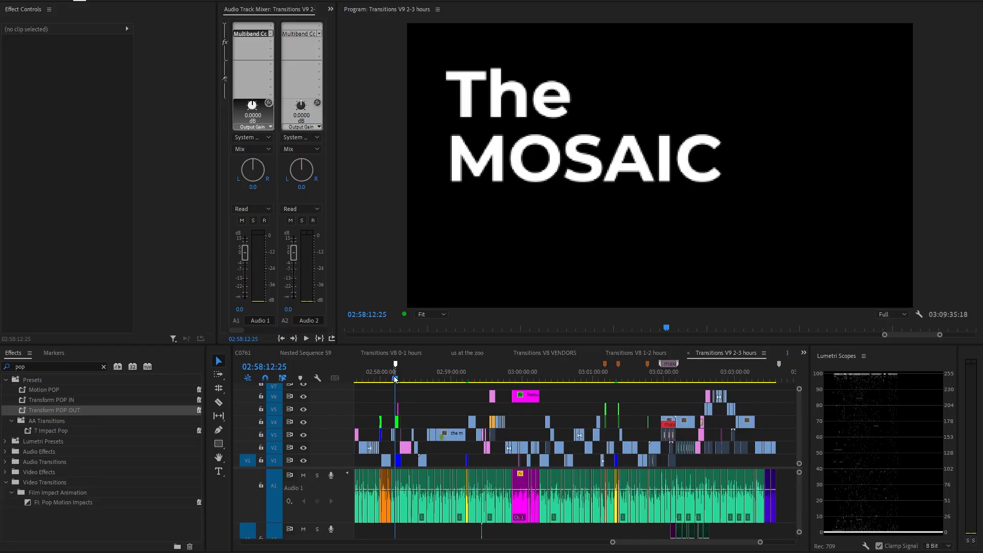
drag(395, 380, 545, 384)
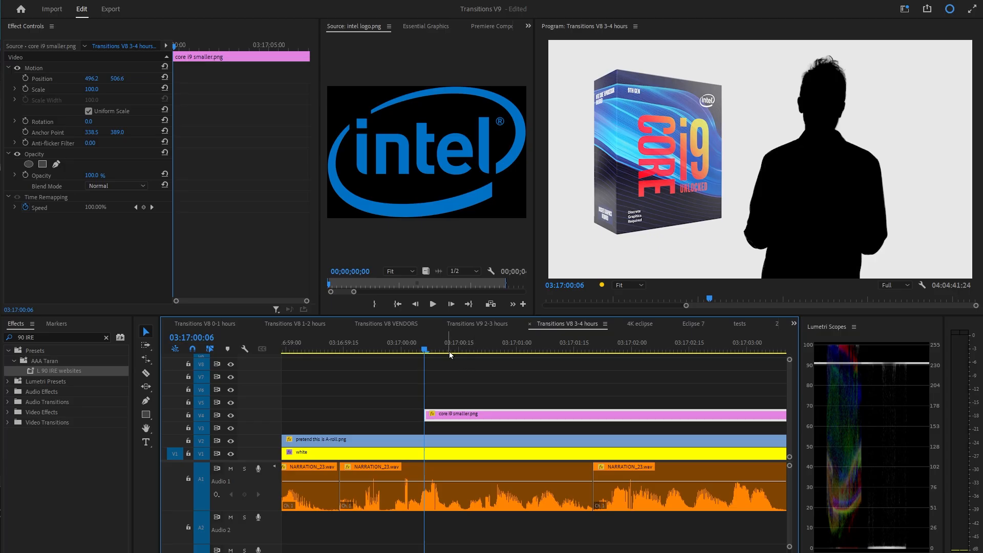
Select the Core i9 image clip and set a Scale keyframe of 100 a few frames into it.
drag(450, 351, 495, 341)
click(605, 401)
click(553, 413)
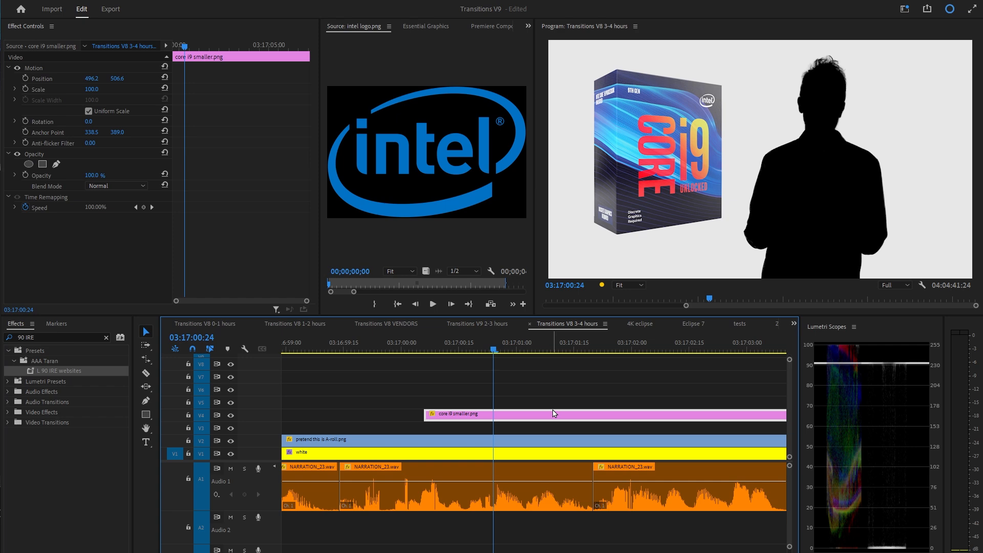
key(Up)
click(94, 89)
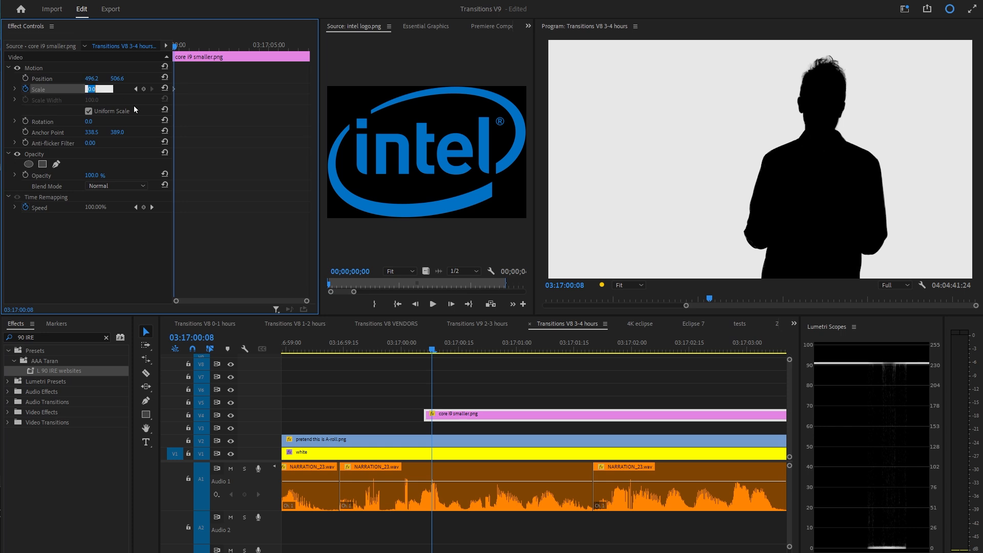
text(100)
key(Return)
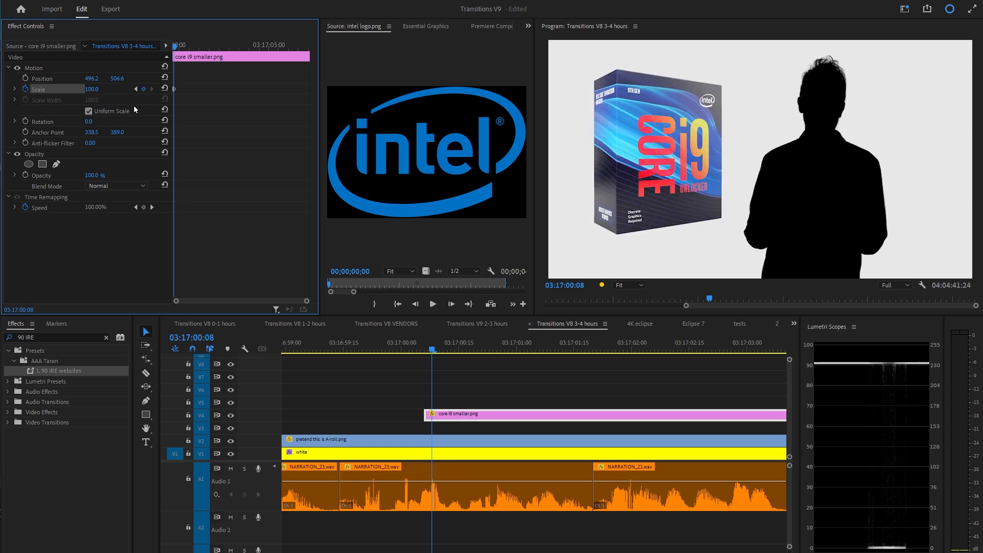
Zoom into the timeline and set a Scale keyframe of 110 two frames later.
key(equal)
key(equal)
key(equal)
key(equal)
key(Right)
key(Right)
key(Tab)
text(11)
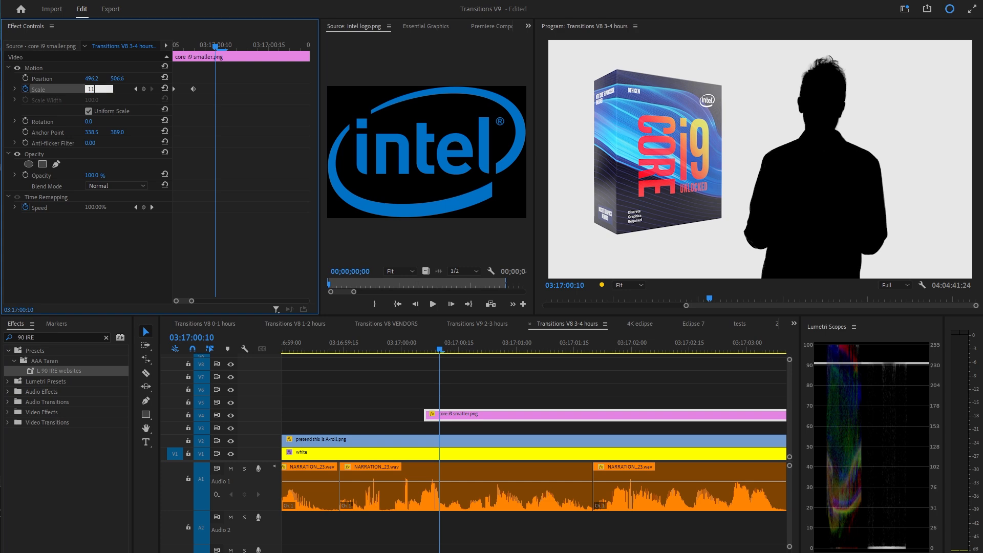
text(0)
key(Return)
Add a Scale keyframe of 100 two frames further on and play the pop animation.
key(Right)
key(Right)
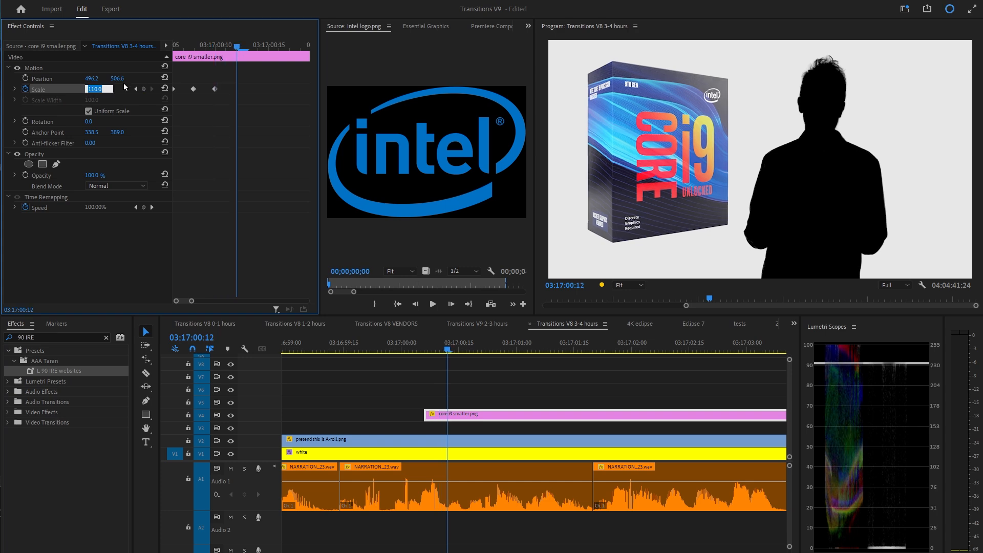
key(Return)
right_click(375, 387)
key(space)
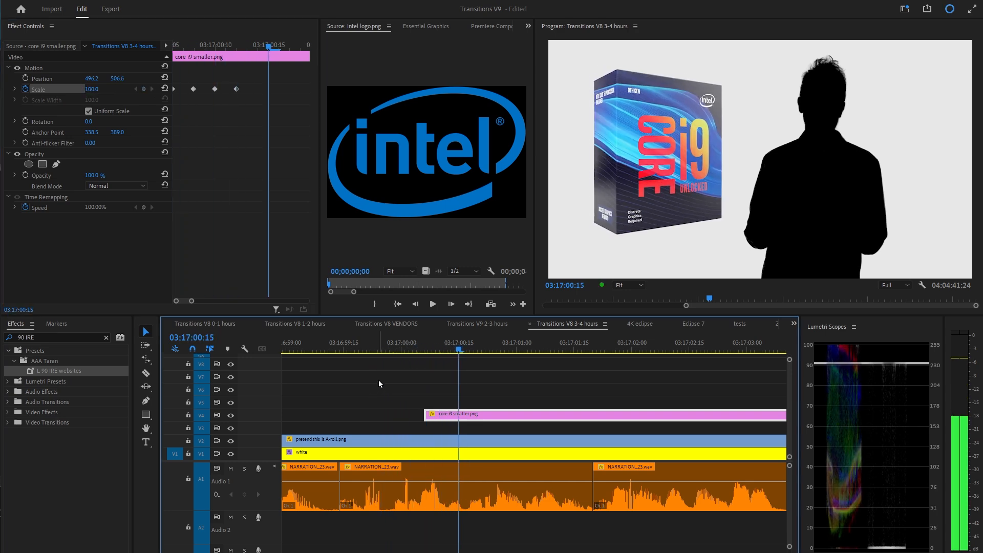
right_click(387, 407)
key(space)
Save the Motion keyframes as a preset named Motion POP, anchored to the In Point.
right_click(58, 67)
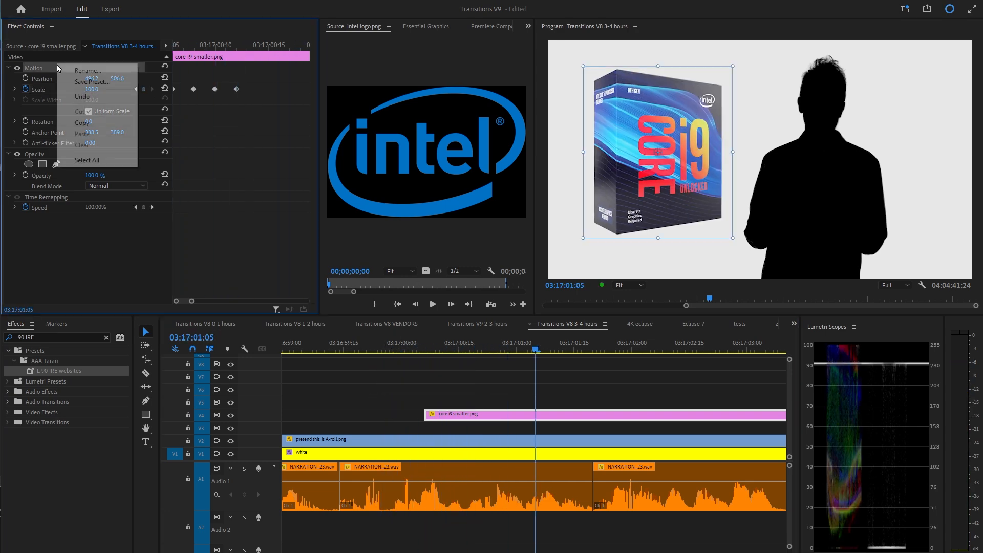
click(90, 83)
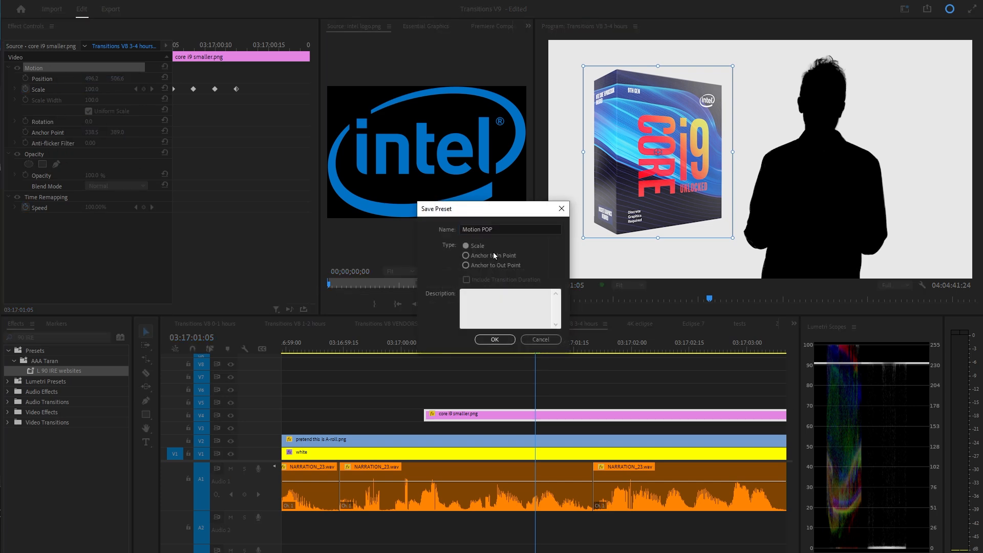
click(498, 340)
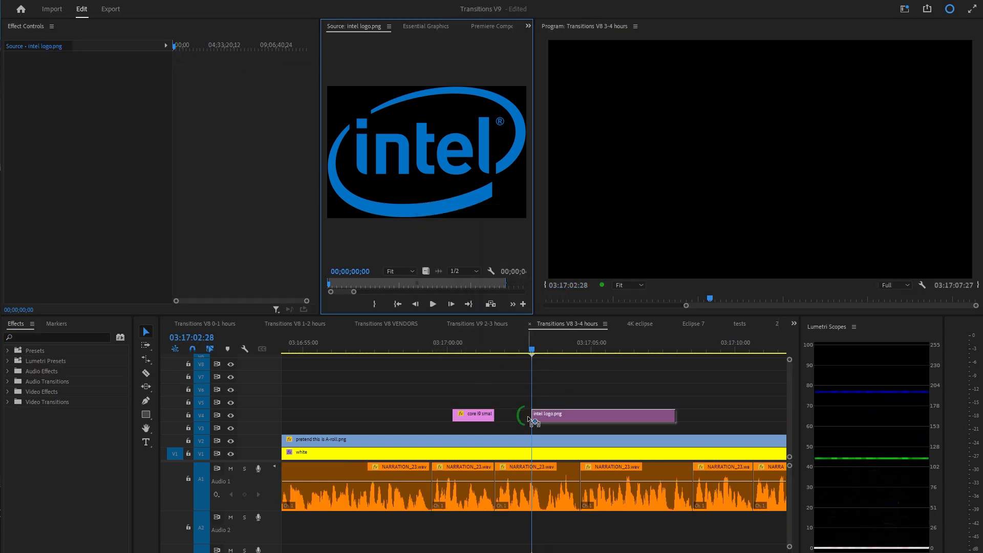
Select the Intel logo clip, scale it to 32 and move it beside the silhouette.
drag(563, 414, 564, 401)
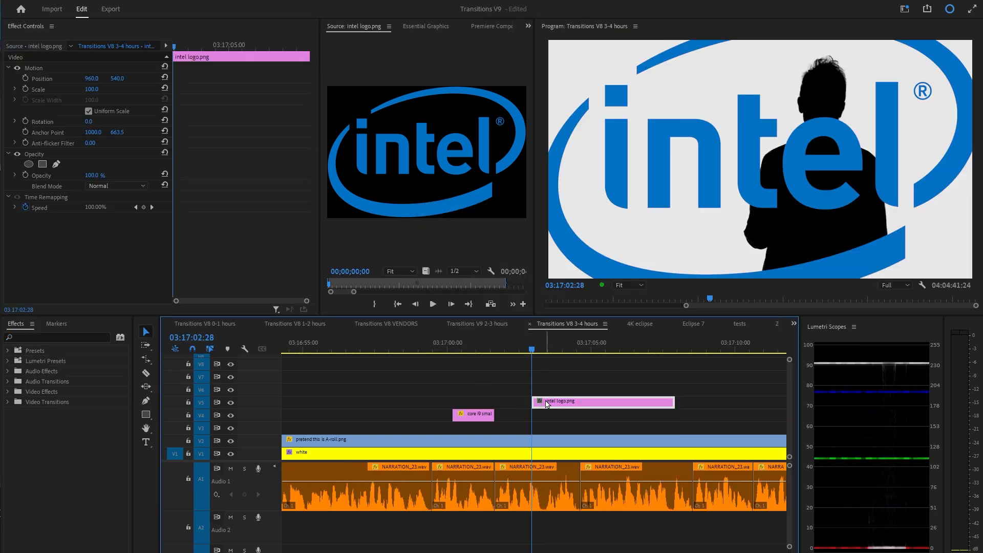
click(710, 146)
drag(91, 92, 56, 91)
drag(758, 165, 656, 150)
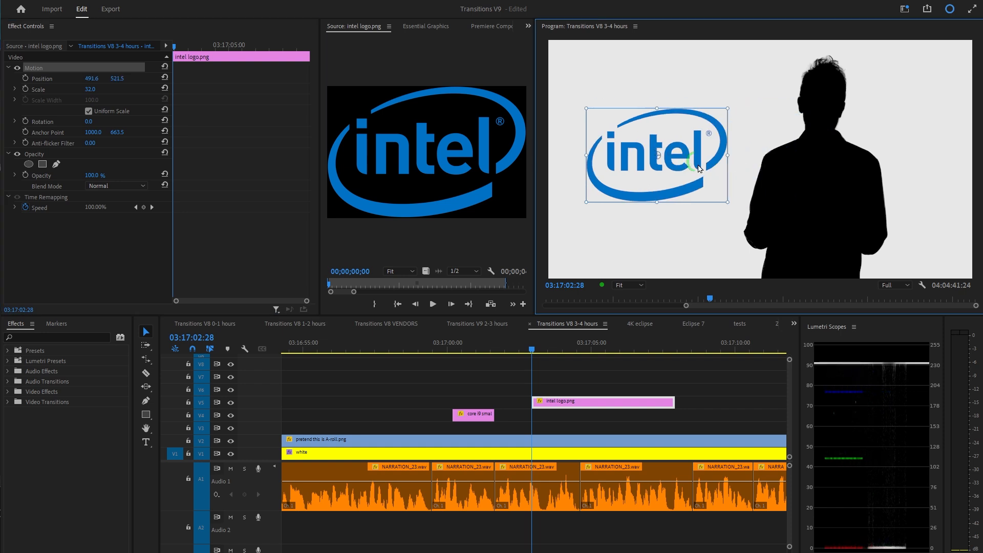
Search the effects for pop and apply the Motion POP preset to the Intel logo clip.
click(569, 406)
click(71, 337)
text(pop)
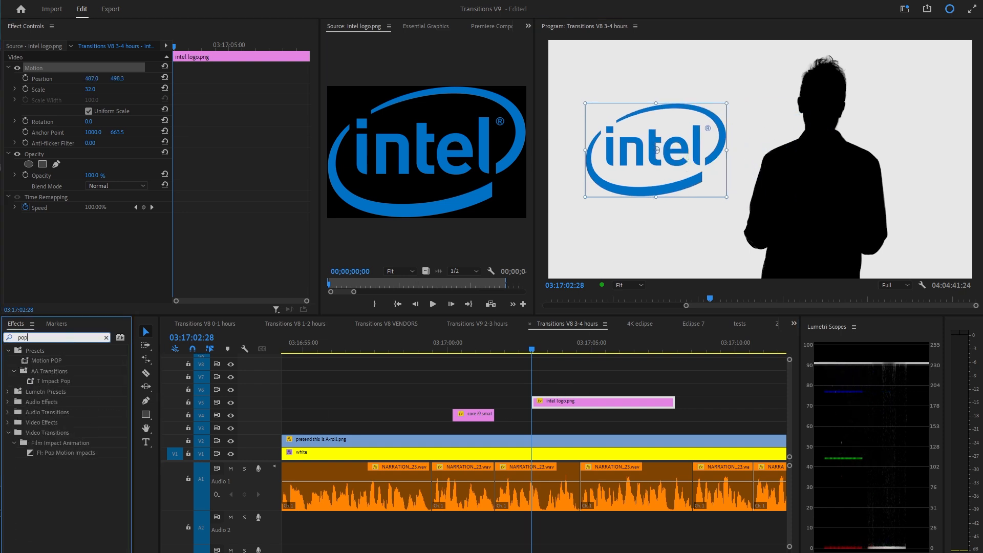
drag(573, 394, 568, 402)
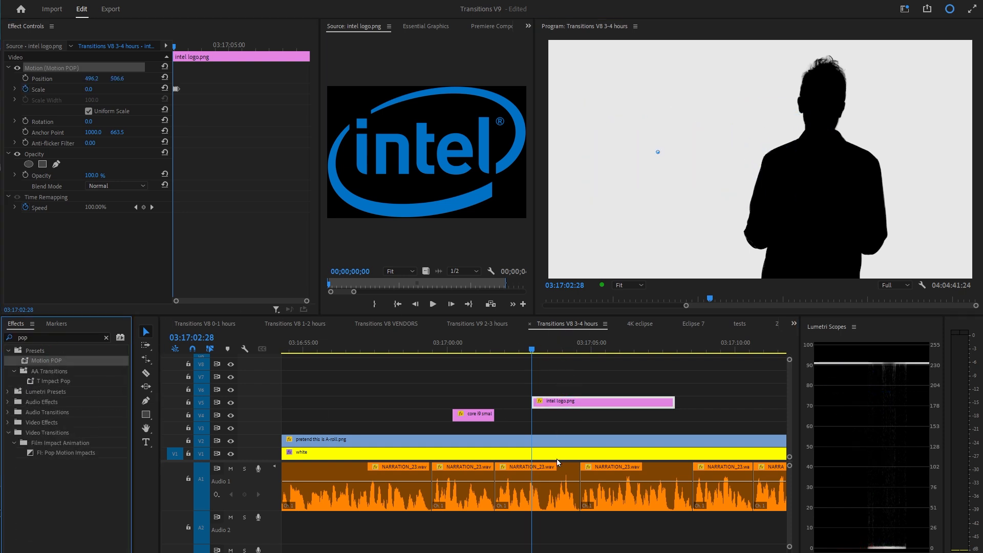
Play back the Intel logo's pop animation.
key(space)
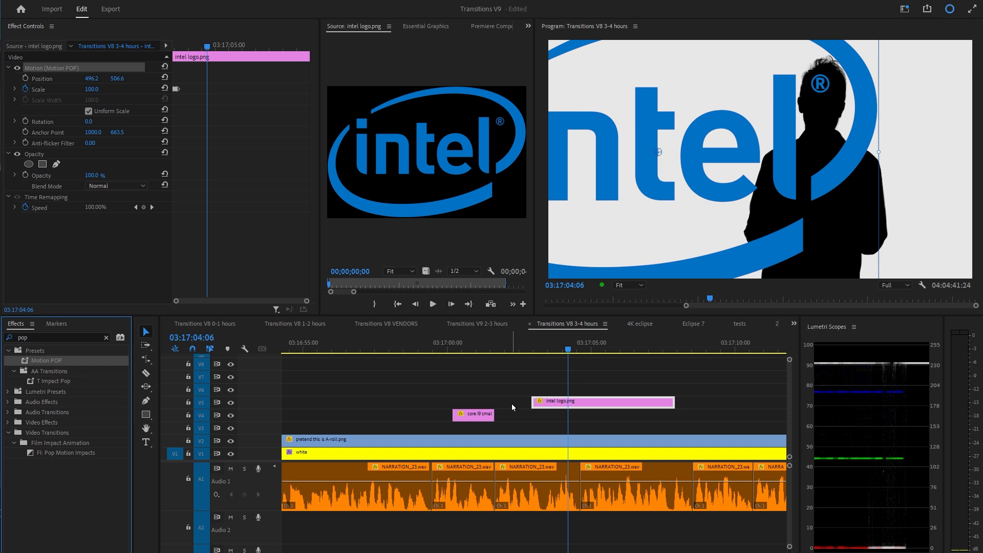
drag(541, 340, 513, 342)
key(space)
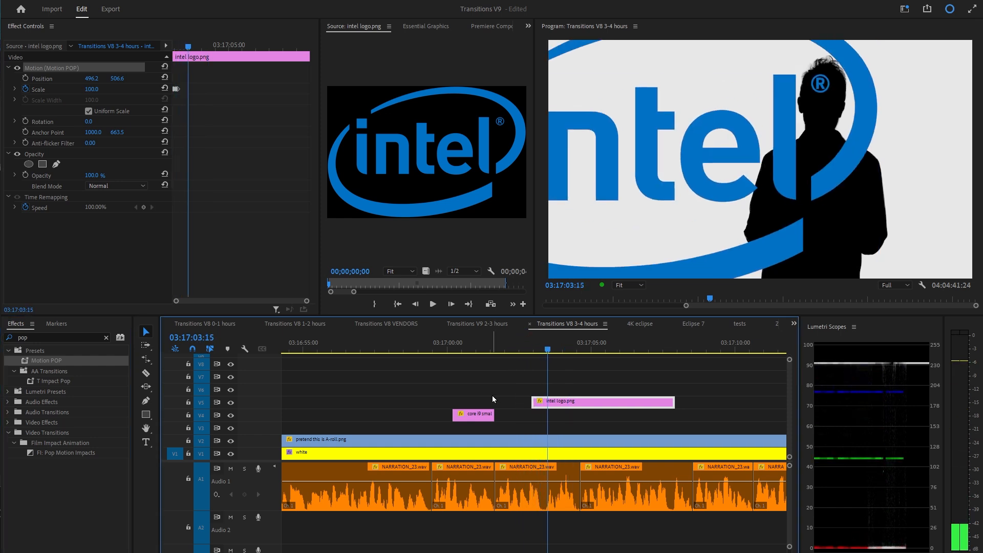
key(space)
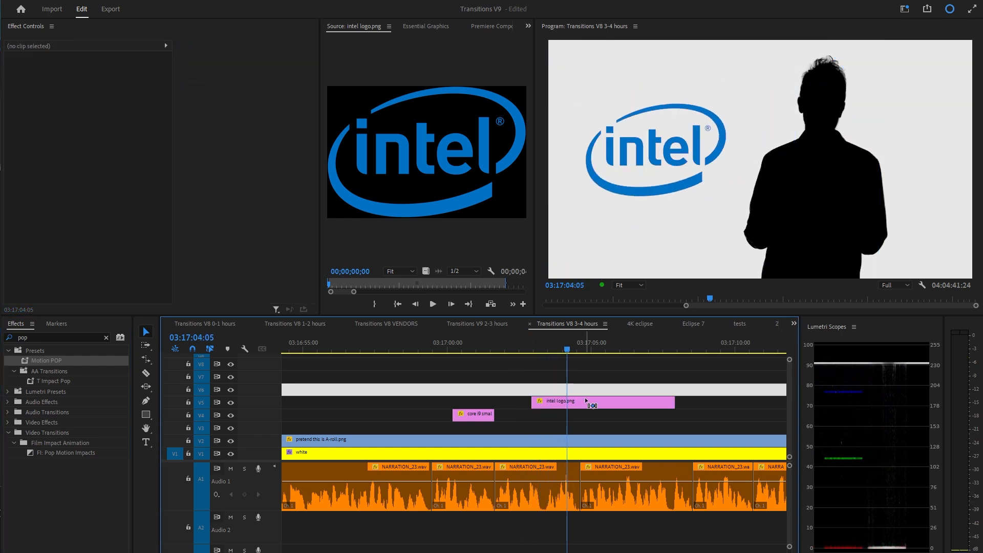
Nest the Intel logo clip and apply the Motion POP preset to the nested sequence.
click(585, 401)
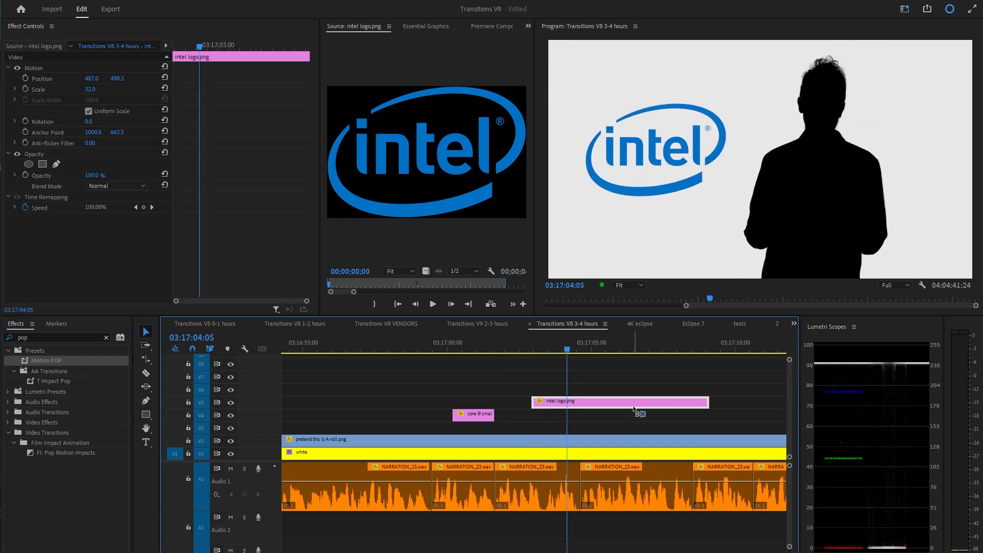
key(alt+n)
key(Return)
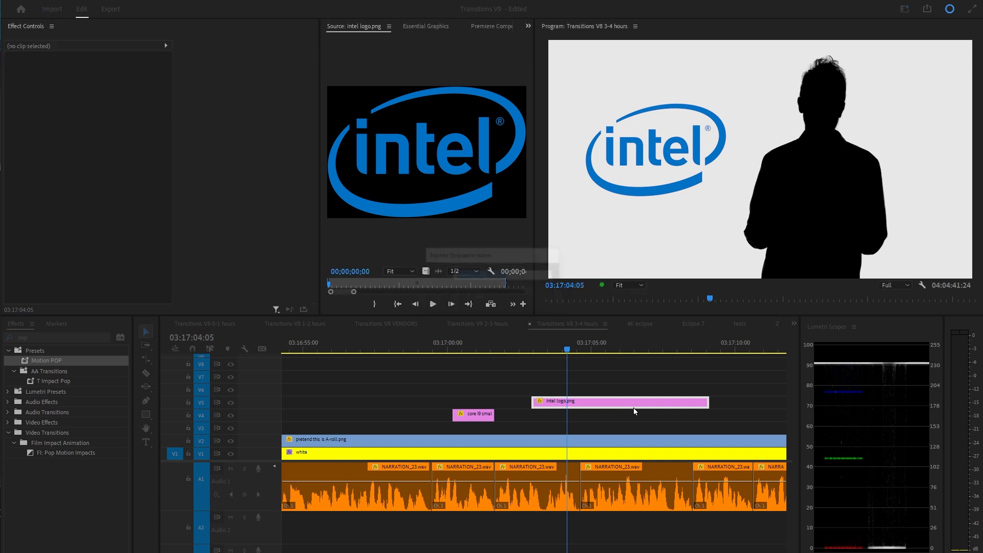
drag(55, 367, 447, 403)
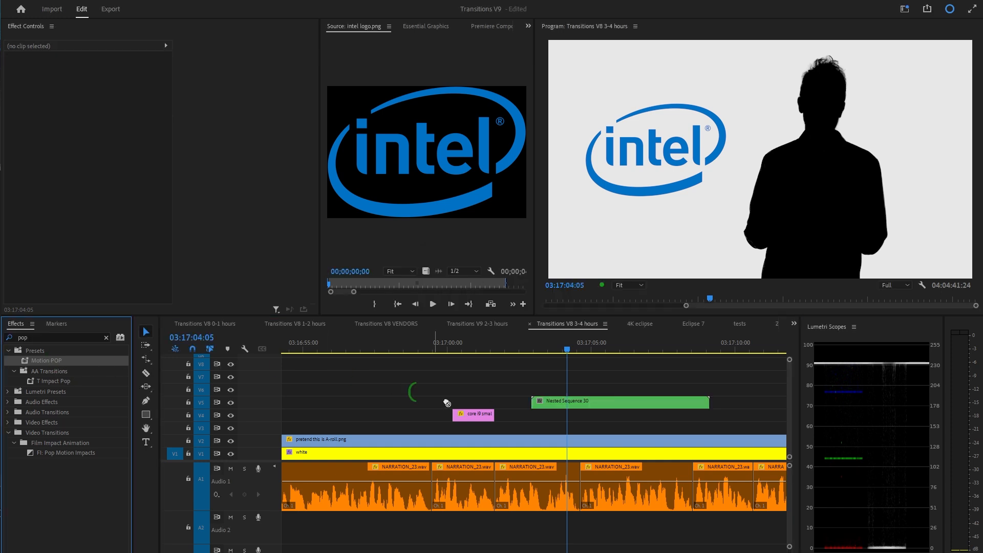
drag(556, 408, 557, 407)
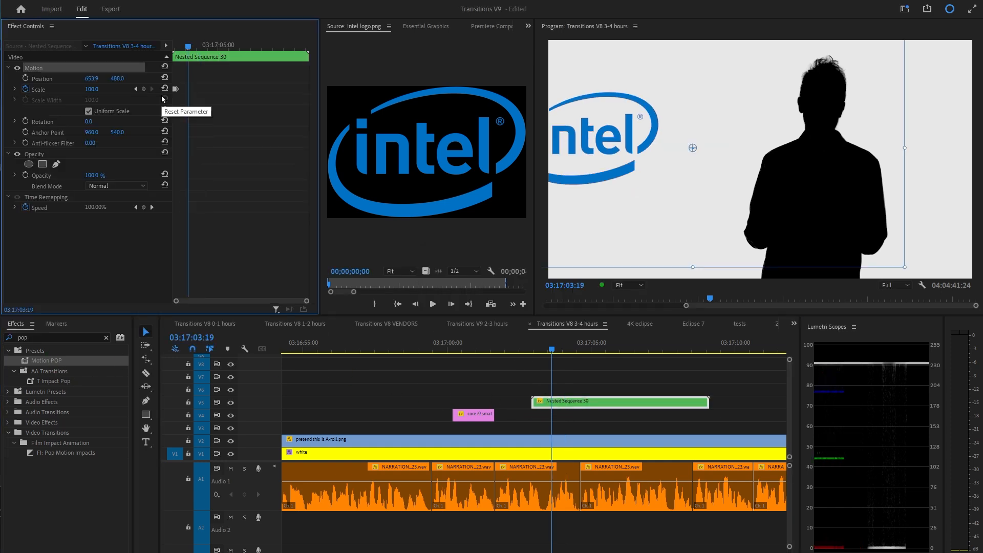
click(166, 78)
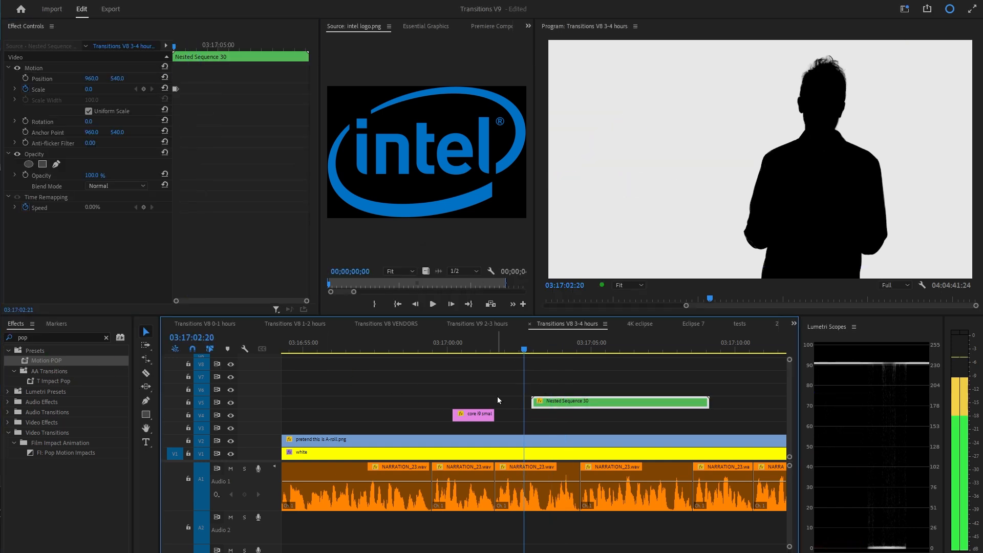
Zoom into the timeline, place an Intel logo clip on V4 and apply the Transform effect to it.
key(=)
drag(464, 344, 447, 353)
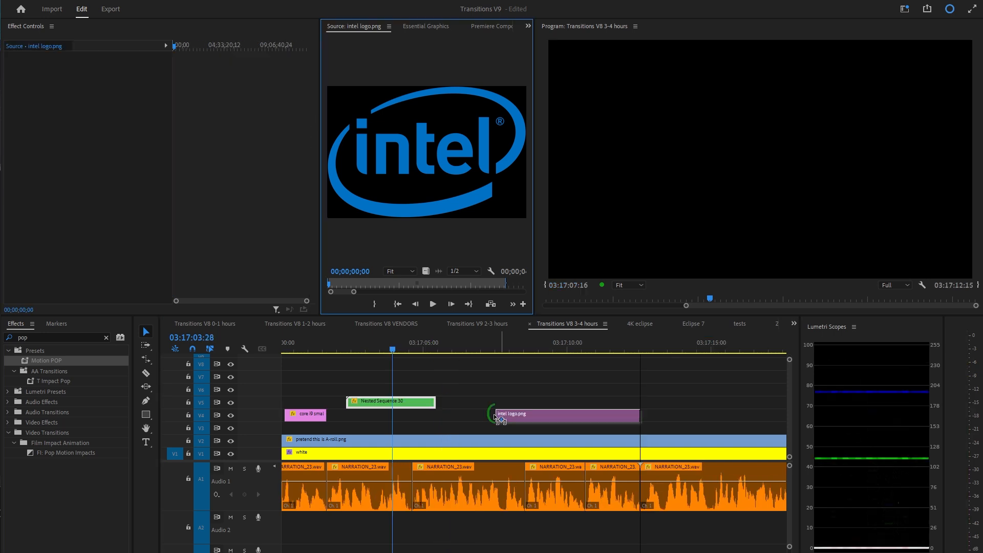
click(772, 163)
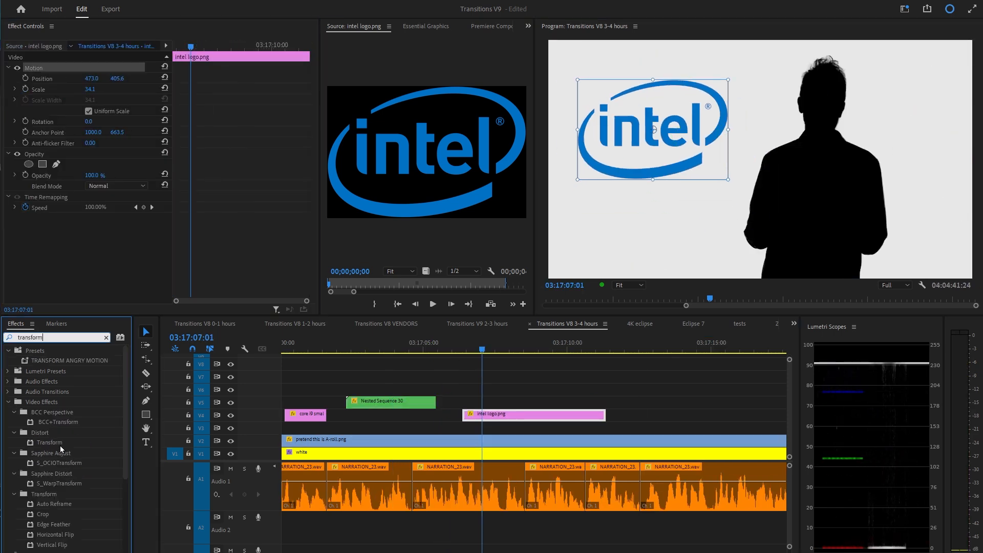
click(60, 444)
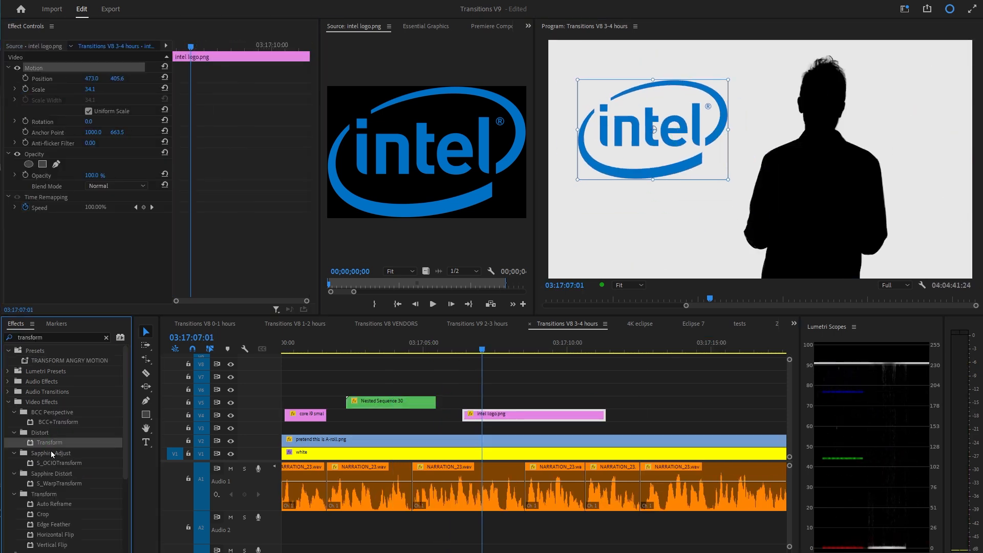
drag(74, 225, 75, 229)
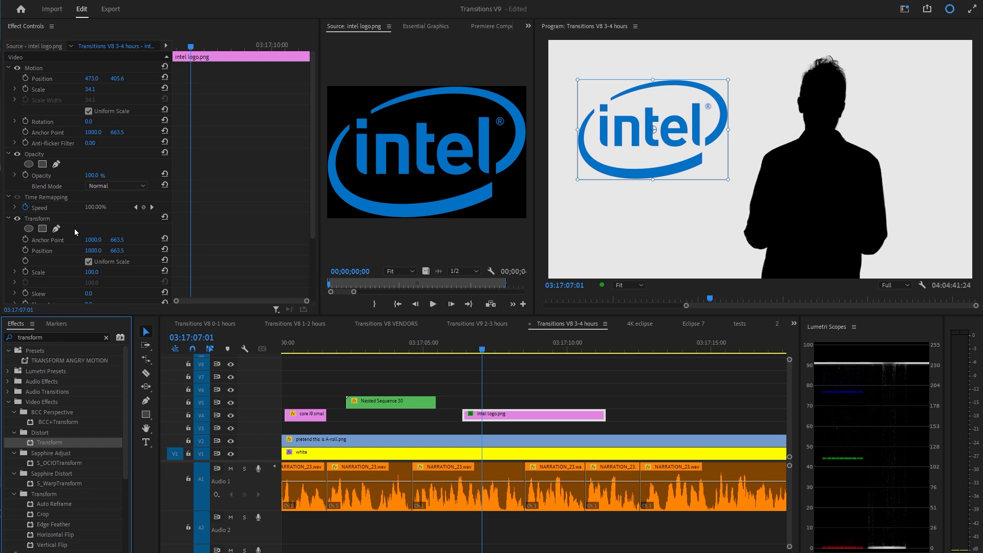
Set a Transform scale keyframe of 0 at the start of the Intel logo clip.
drag(92, 272, 110, 273)
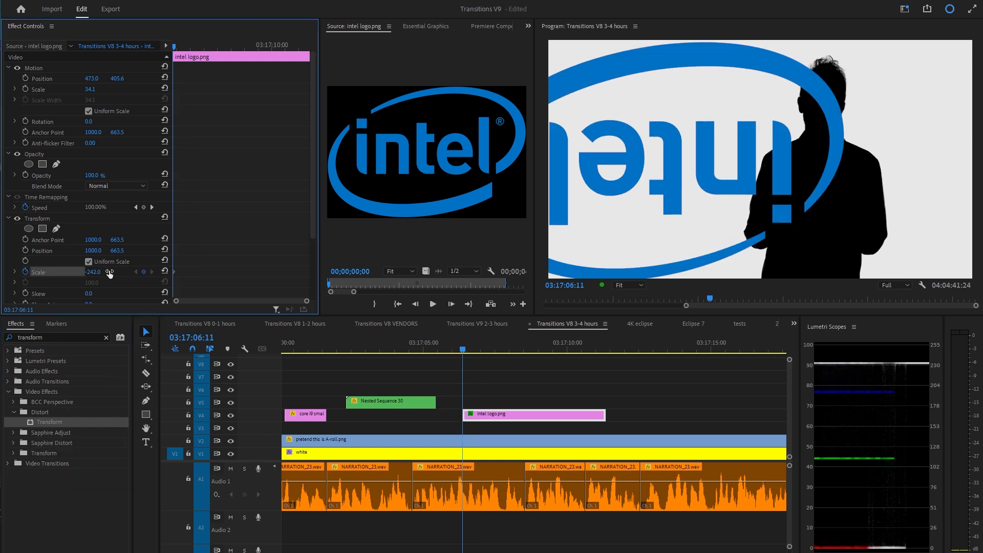
click(92, 272)
text(0)
key(Return)
key(Right)
key(Right)
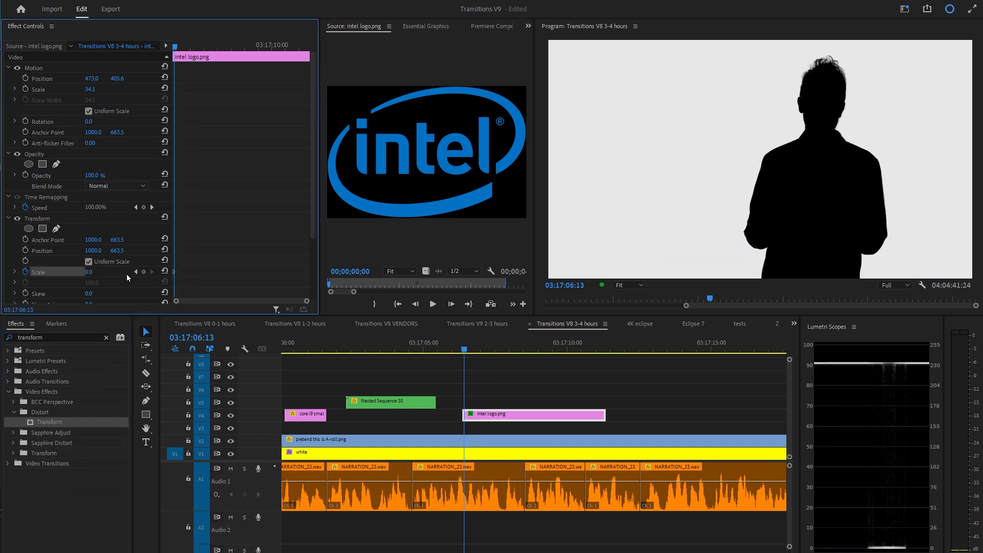
key(Right)
Advance a few frames and add a Transform scale keyframe of 100.
click(88, 272)
text(100.)
key(Return)
key(Right)
key(Right)
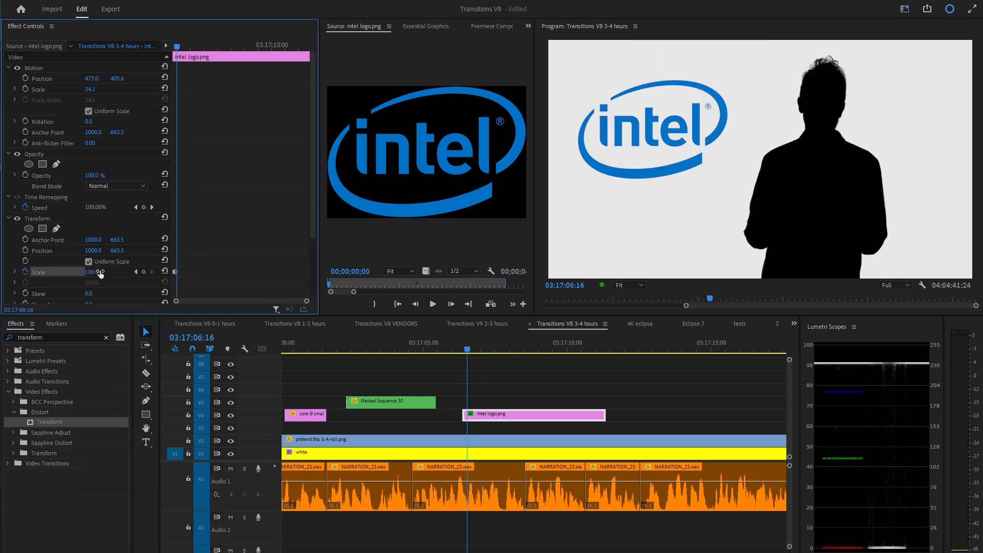
Advance further, add a Transform scale keyframe of 110, and play the pop back.
scroll(449, 398, up, 4)
key(Right)
key(Right)
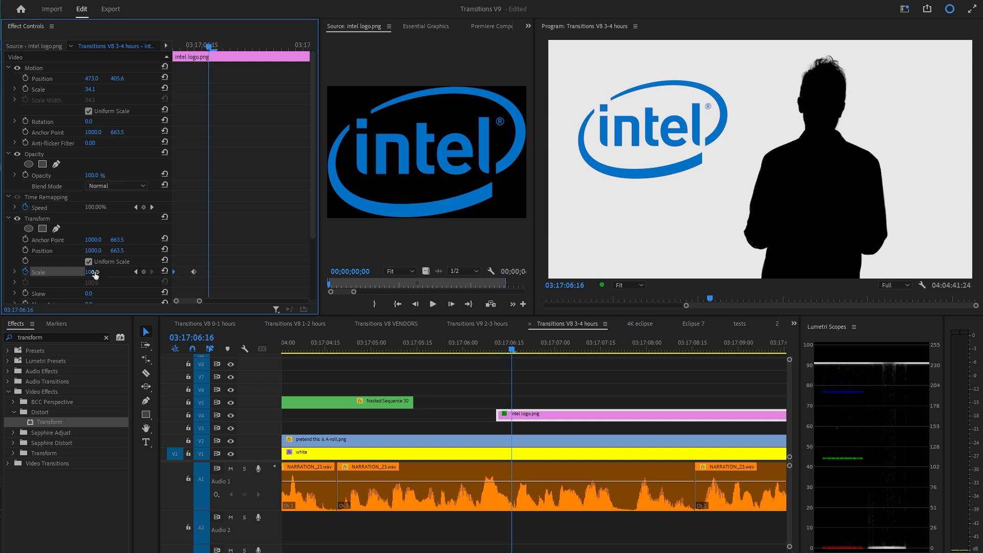
click(94, 273)
text(110)
click(222, 64)
key(Right)
key(Right)
key(Return)
key(space)
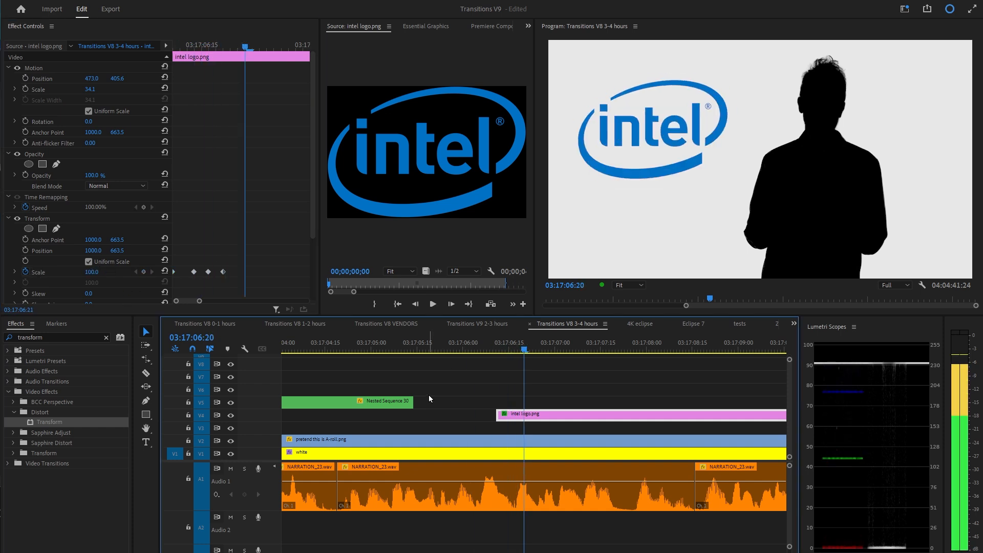
Apply easing to the Transform scale keyframes and play back the logo's pop.
right_click(446, 390)
key(space)
key(space)
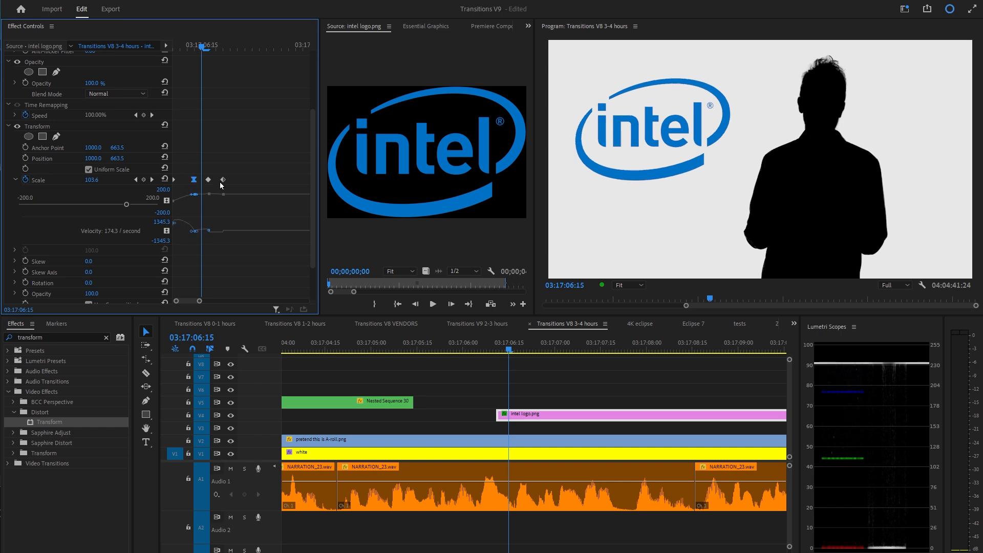
click(222, 179)
click(494, 354)
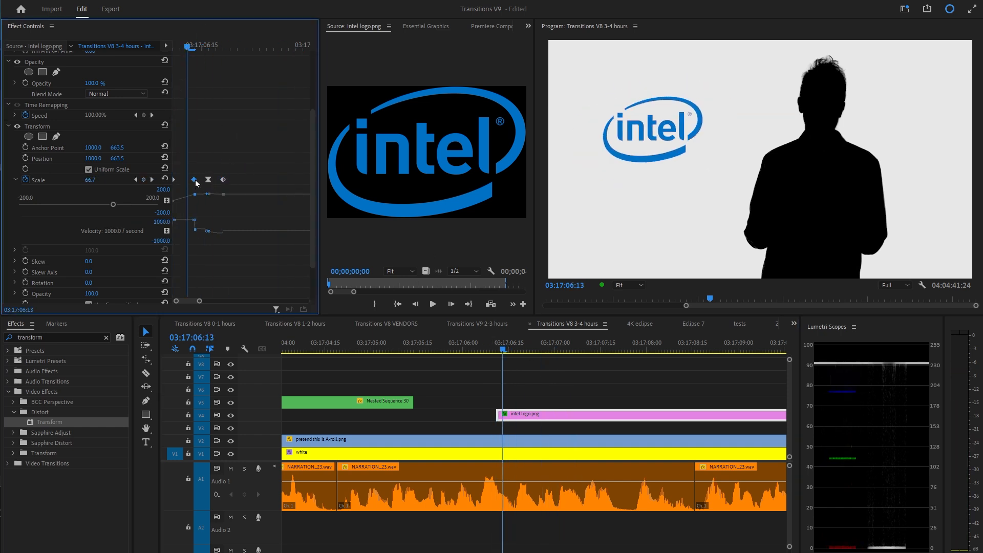
key(space)
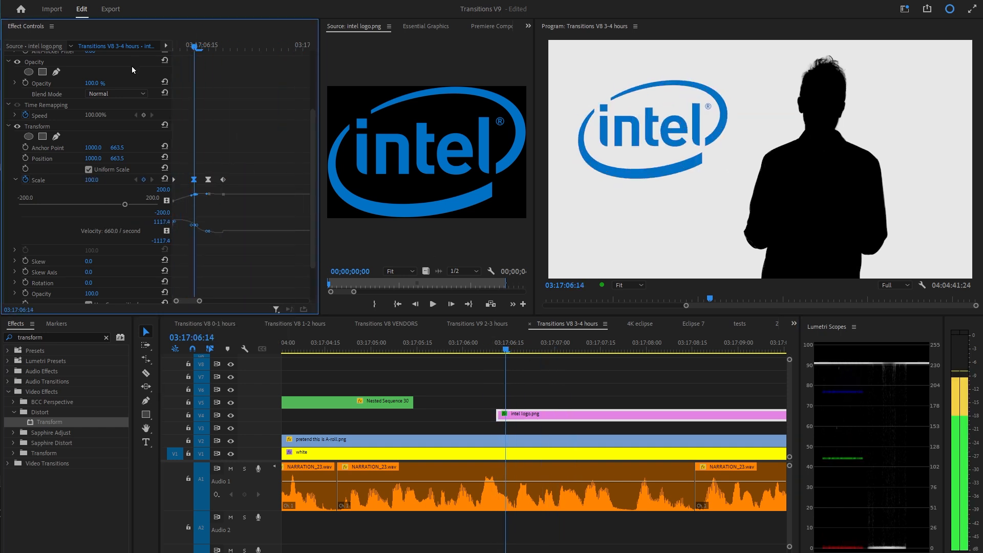
key(space)
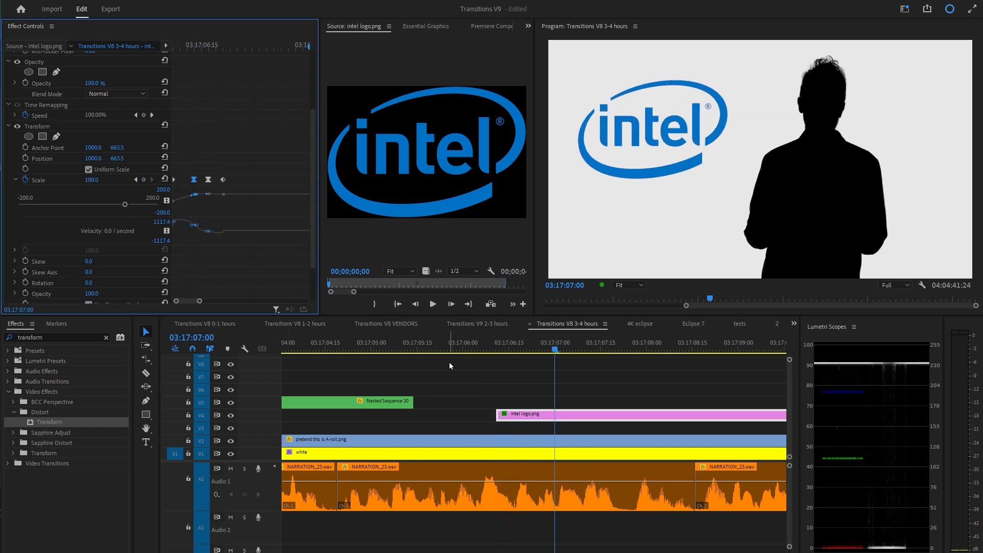
Set the Transform effect's shutter angle to 180 to add motion blur.
scroll(251, 249, down, 4)
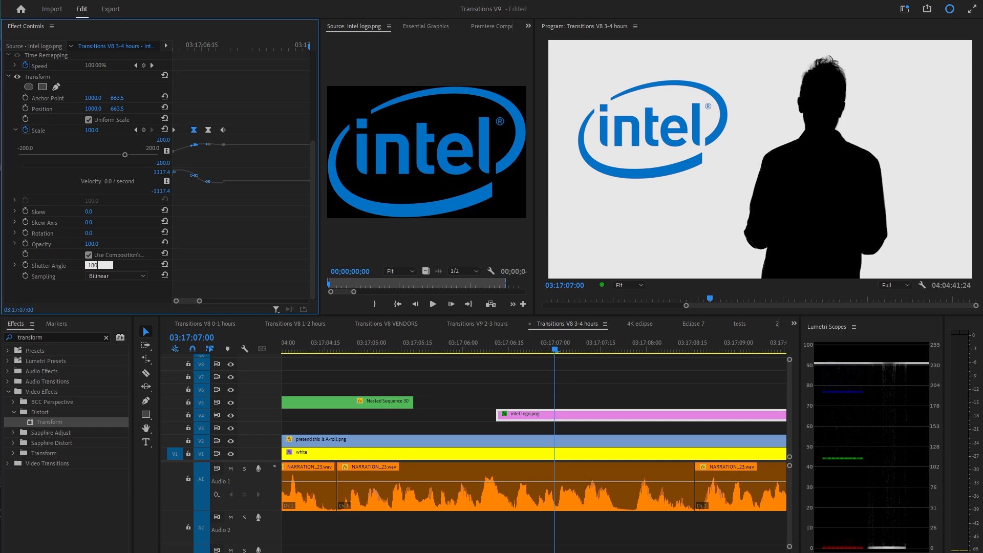
drag(555, 350, 495, 353)
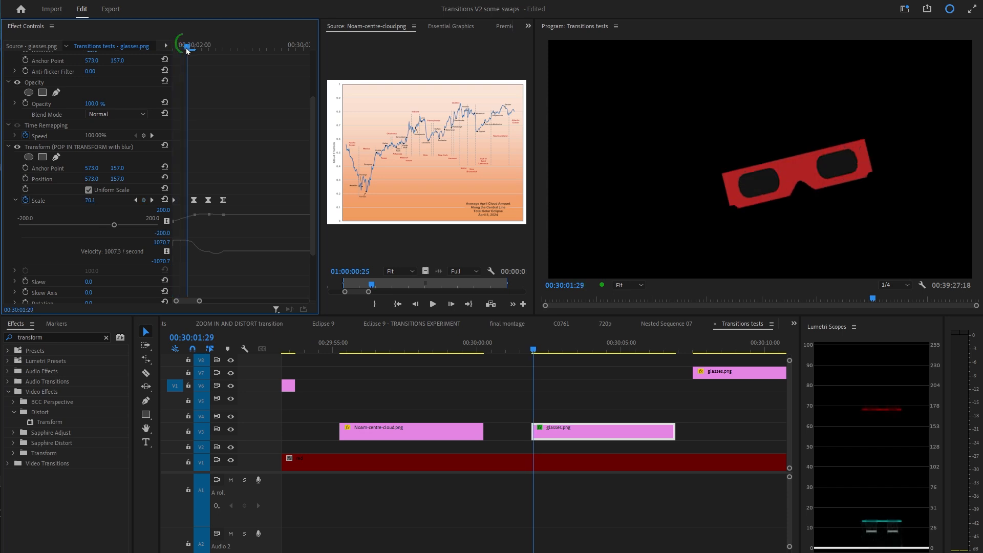
Examine the glasses clip's pop-in Transform animation with blur in the other project's sequence.
drag(201, 47, 209, 53)
drag(208, 55, 224, 54)
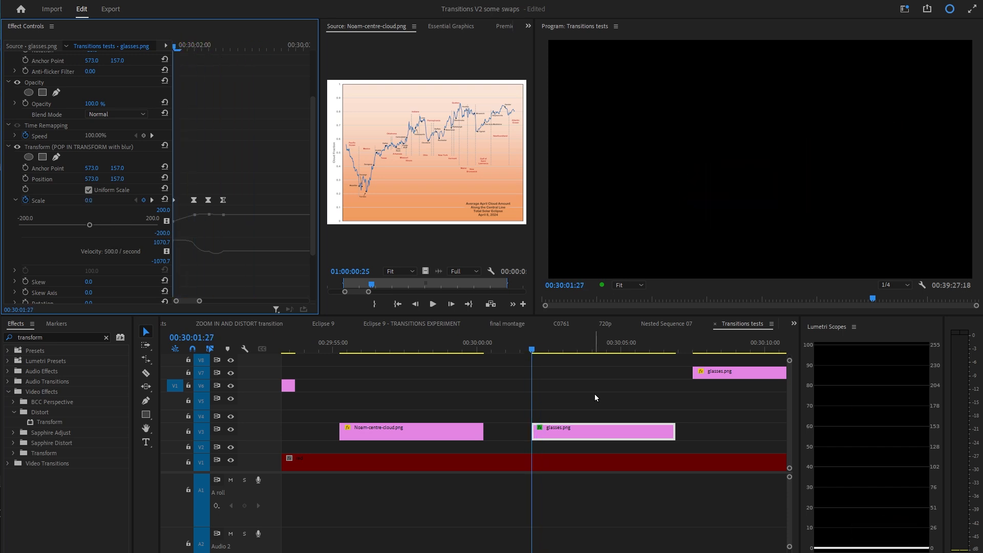
key(space)
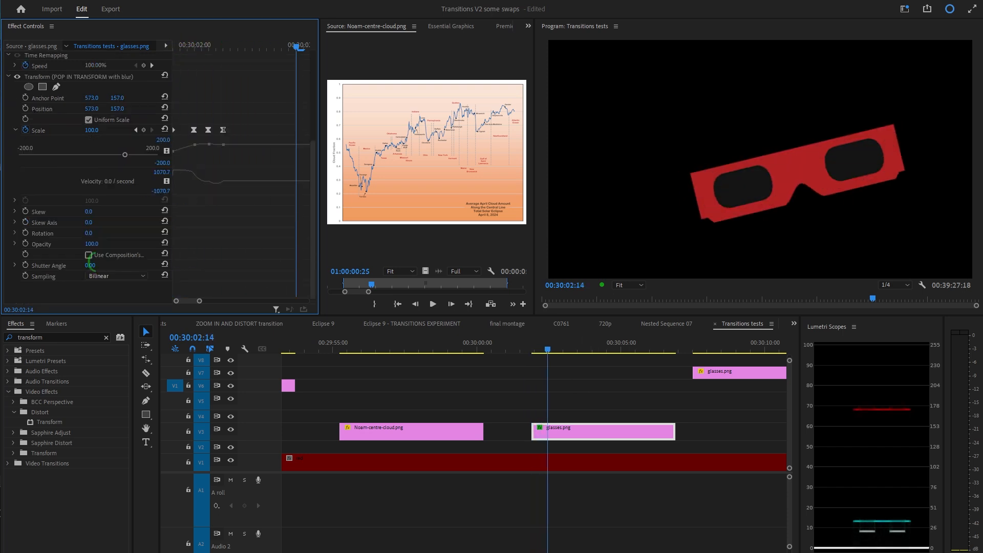
click(524, 346)
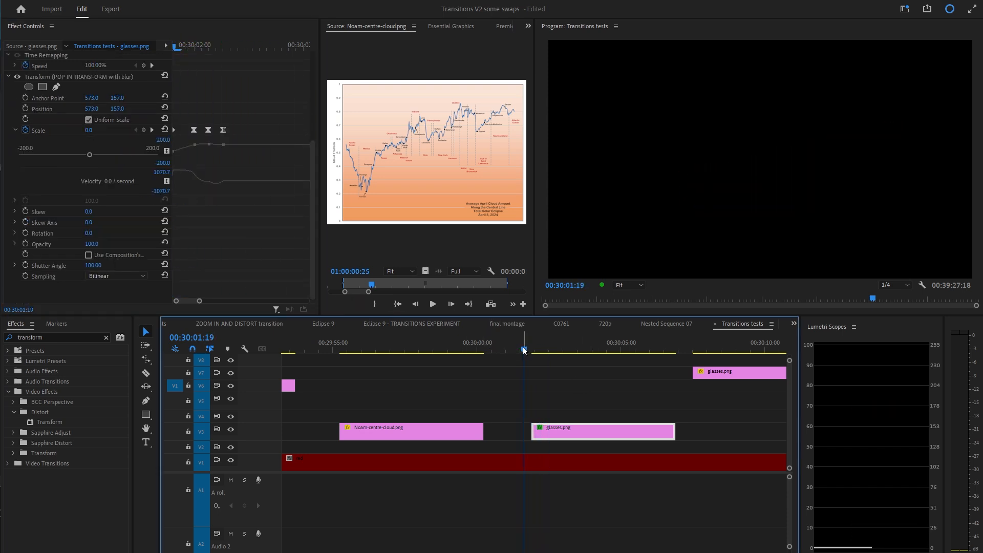
click(531, 347)
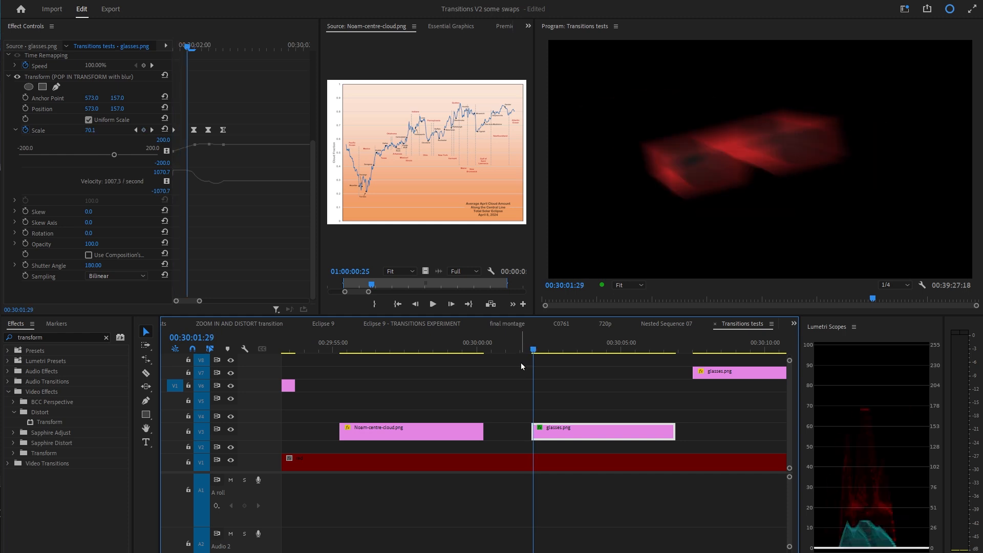
click(187, 47)
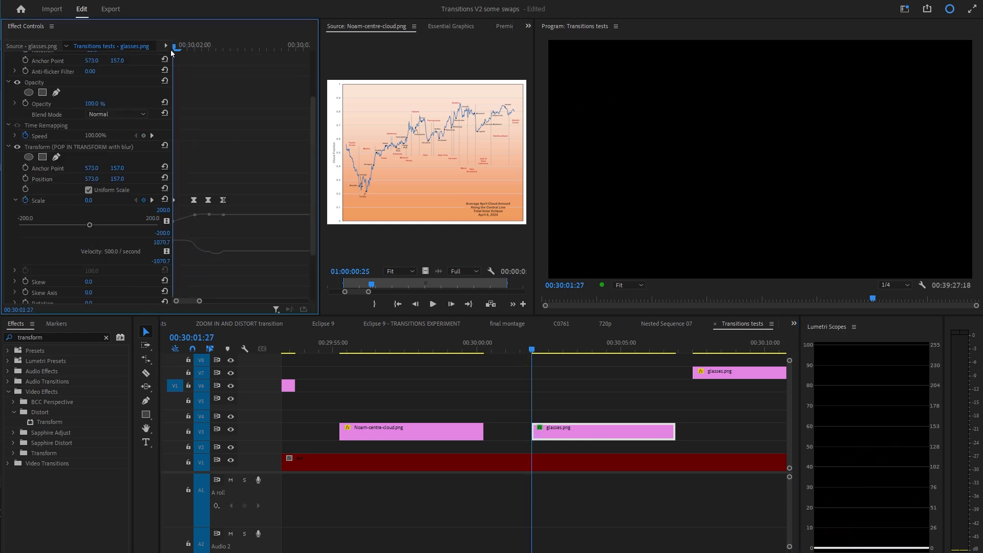
mouse_move(187, 48)
mouse_down()
mouse_move(222, 52)
mouse_move(175, 59)
mouse_up()
Step through the Intel logo's pop frame by frame to check the motion blur.
key(space)
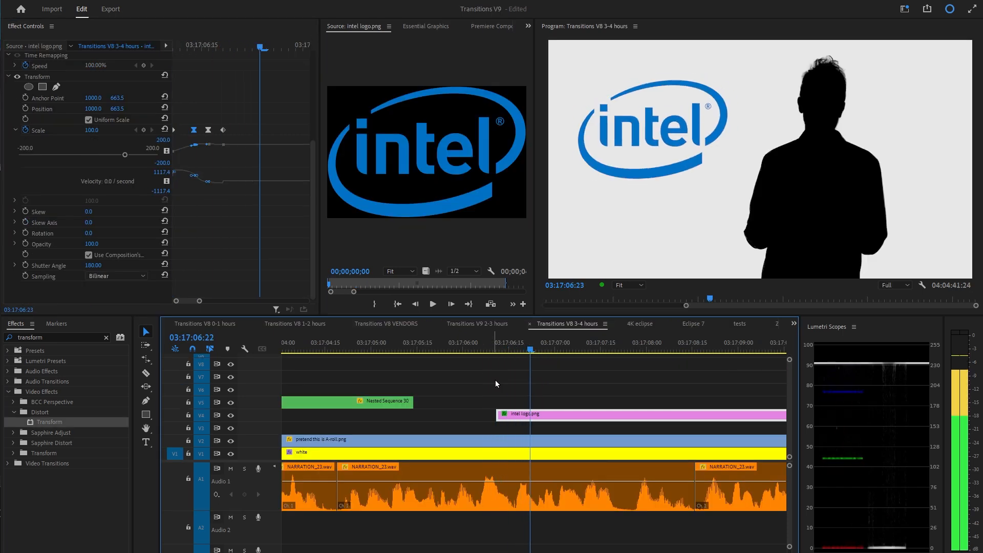
drag(496, 351, 499, 353)
key(Right)
key(Right)
key(Right)
key(Right)
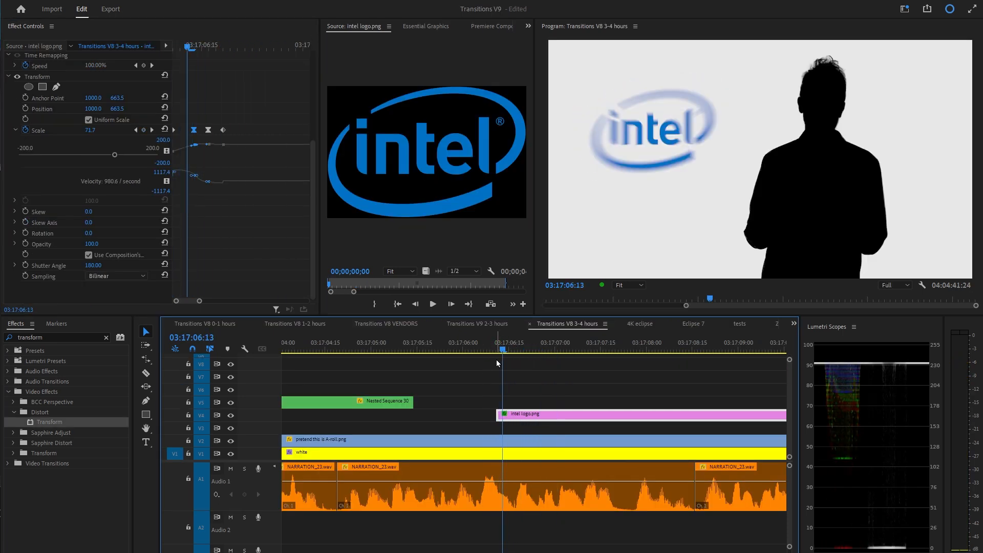
Shift the scale keyframes, set the first keyframe's scale to 15, and play the pop back.
drag(200, 48, 164, 51)
drag(268, 121, 104, 149)
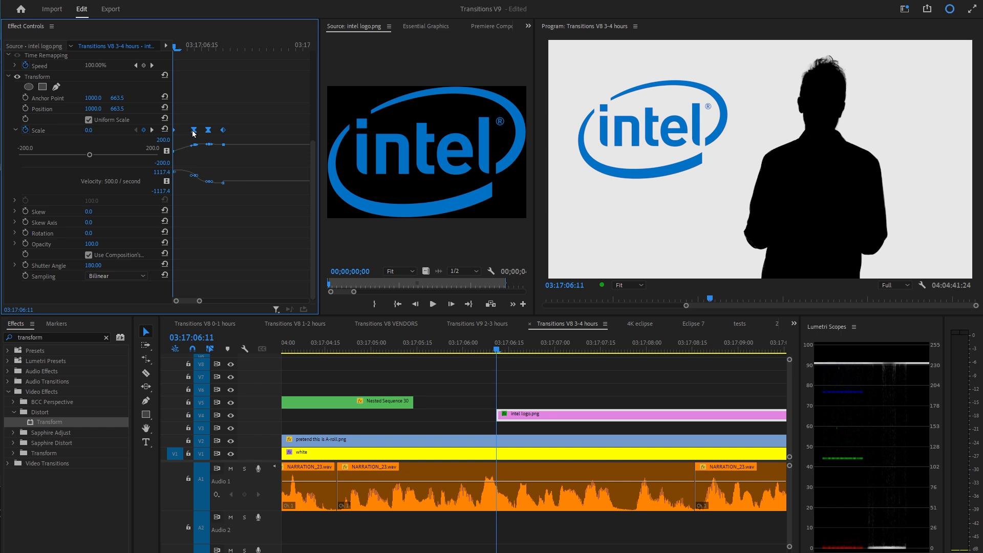
drag(194, 133, 201, 132)
mouse_move(180, 45)
mouse_down()
mouse_move(162, 43)
mouse_move(177, 46)
mouse_up()
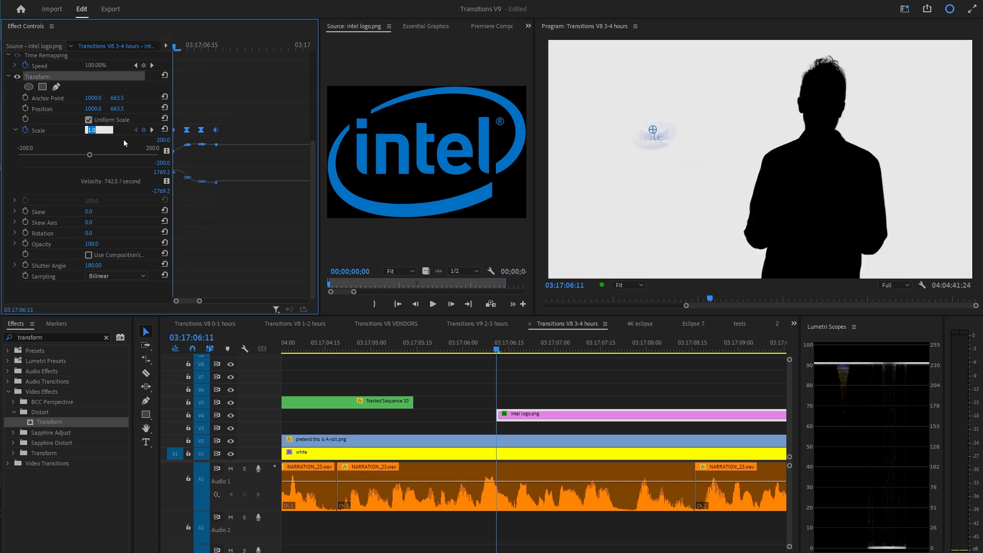
text(15)
key(Return)
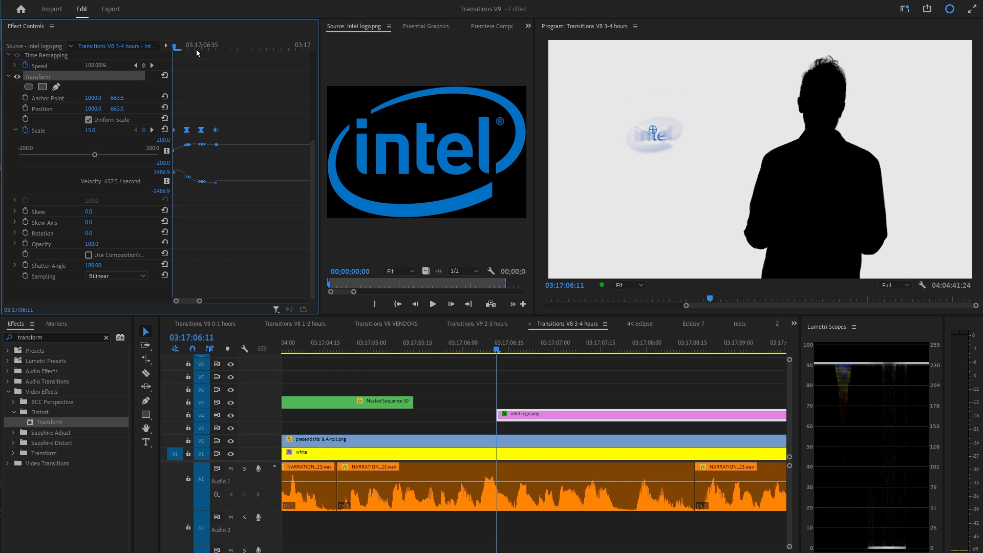
click(486, 350)
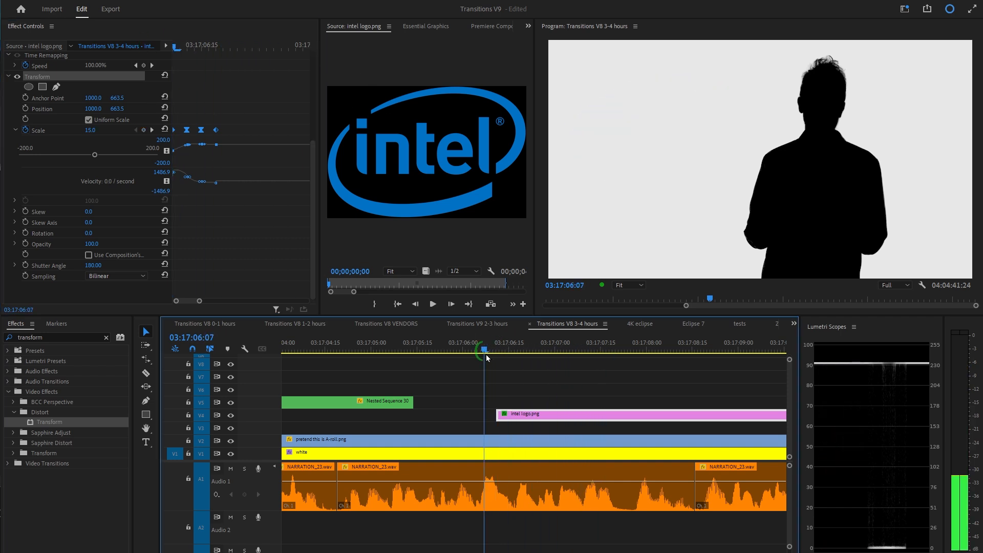
key(space)
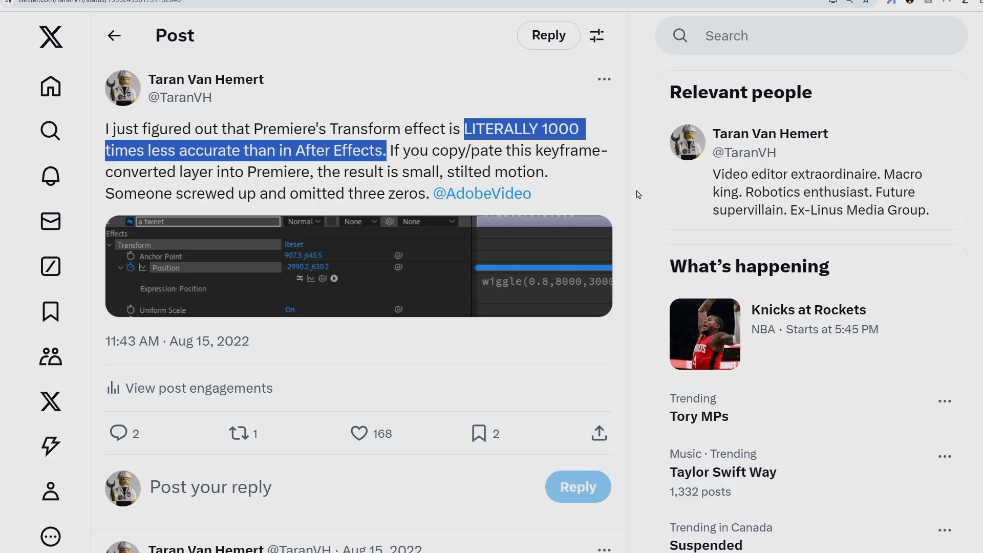
Switch to the browser and read a Twitter thread about Premiere's Transform effect motion.
click(639, 195)
scroll(640, 200, down, 8)
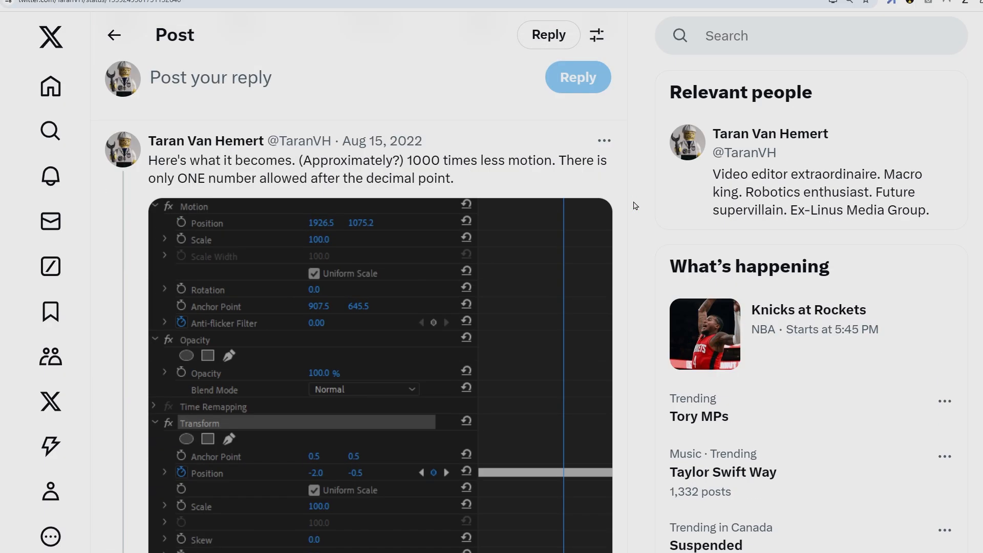
scroll(644, 345, down, 8)
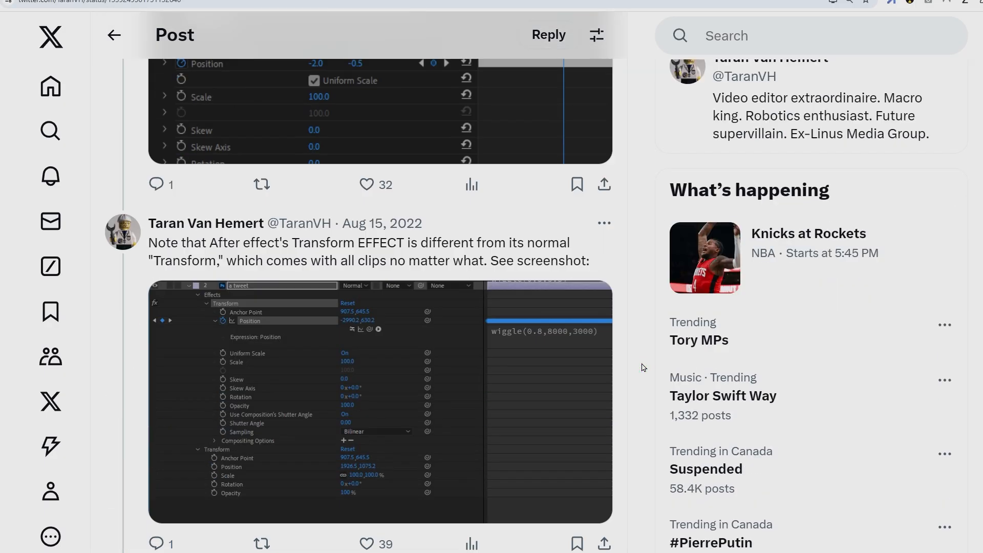
scroll(644, 368, down, 4)
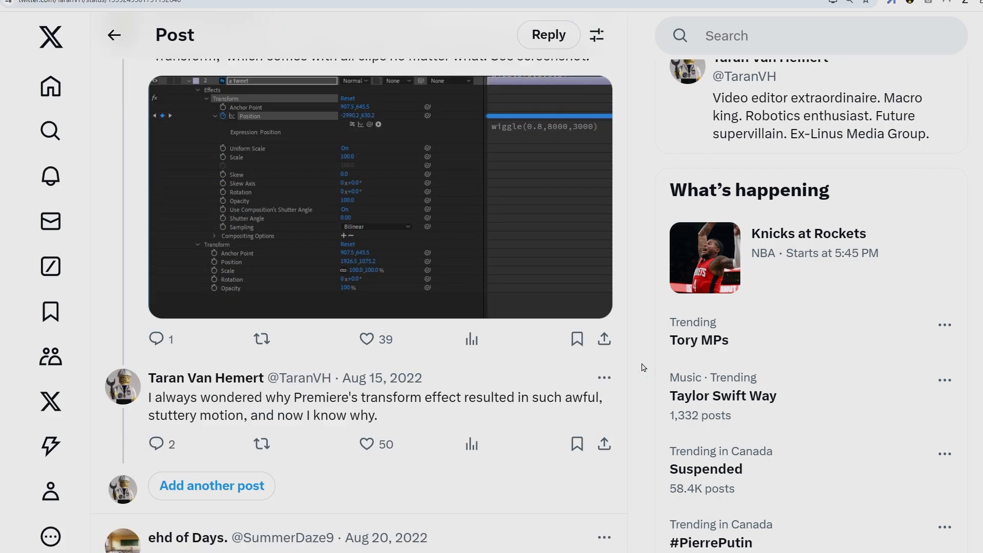
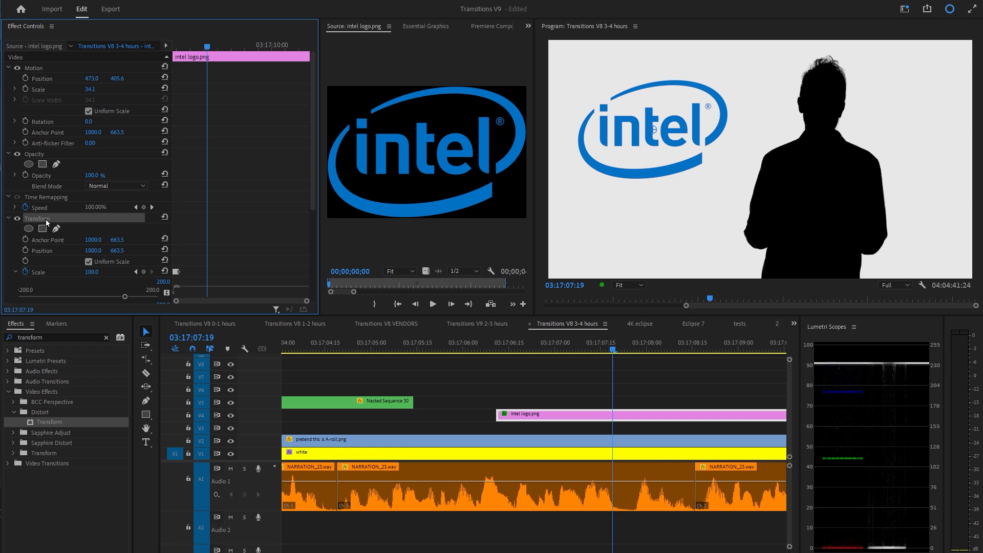
Save the Intel logo's Transform effect as a preset named Transform POP IN with the Scale type.
right_click(45, 218)
click(85, 237)
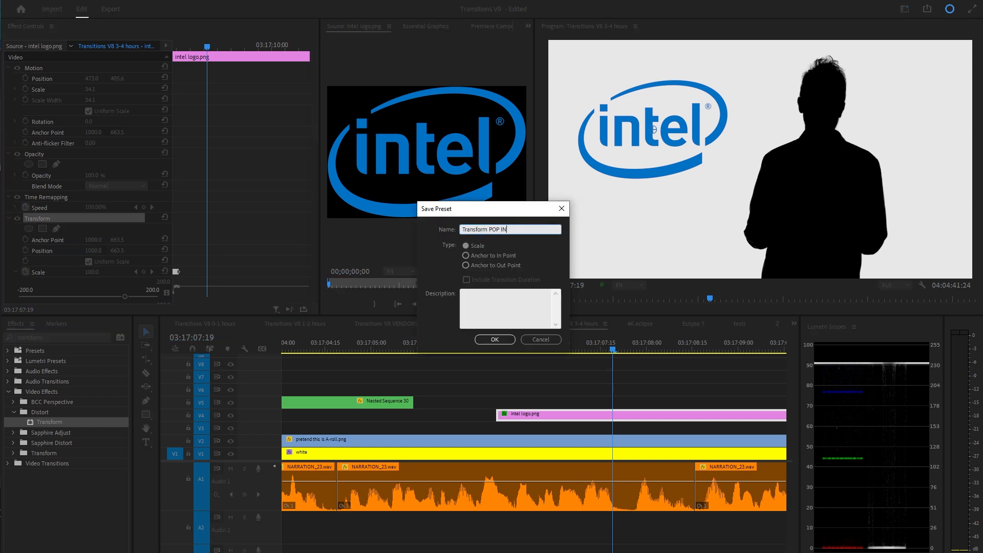
click(495, 340)
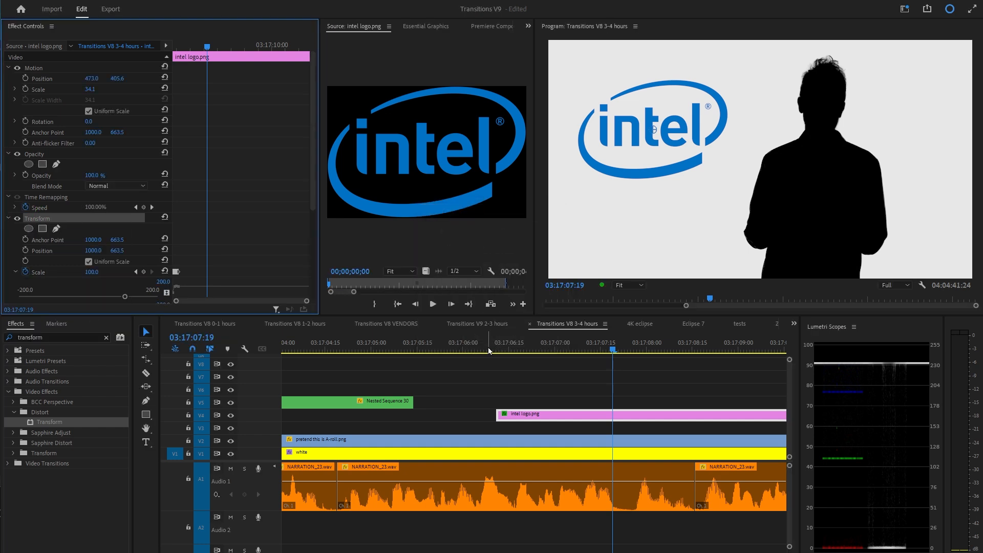
Paste the scale keyframes near the logo clip's end so it pops out, and play it back.
key(ctrl+v)
scroll(87, 204, down, 5)
click(25, 119)
click(443, 295)
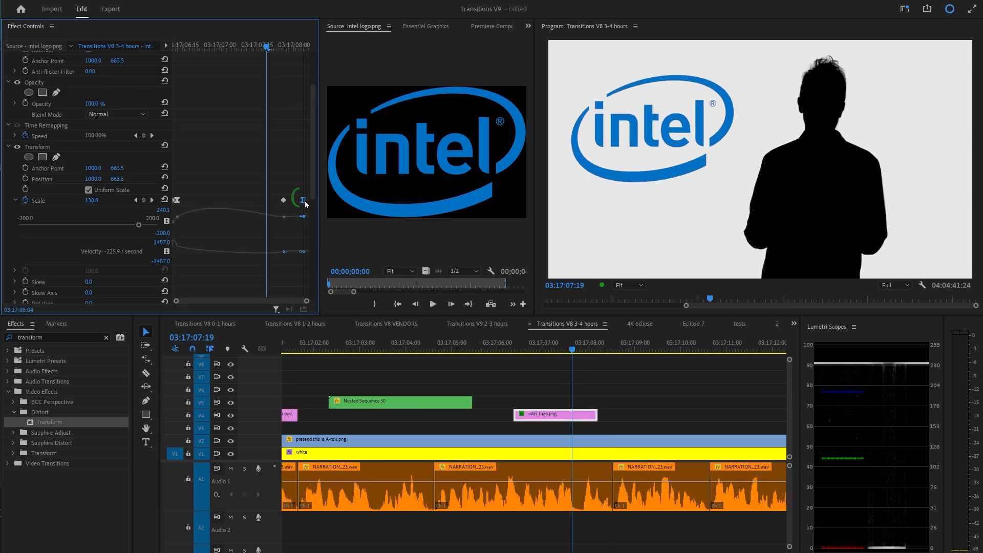
drag(272, 301, 263, 301)
key(space)
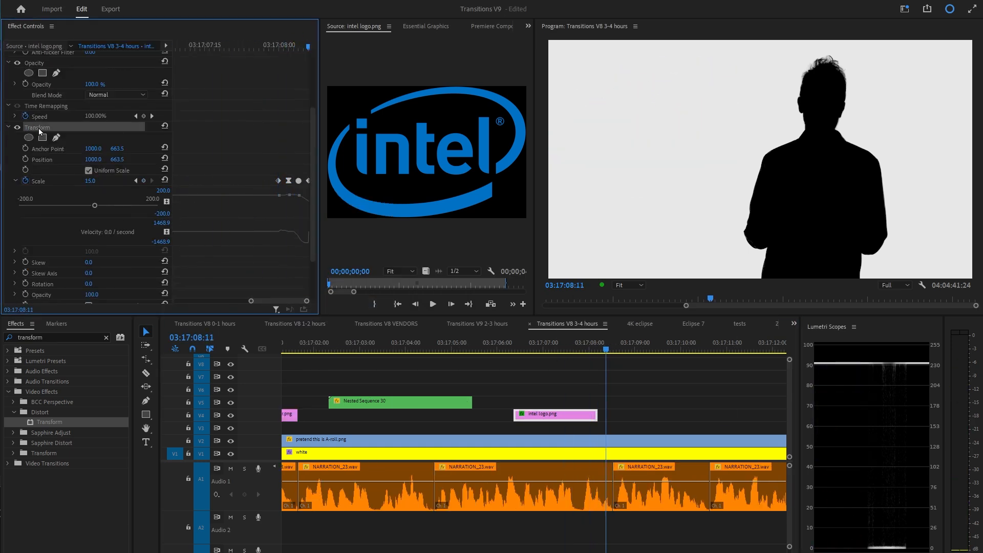
Save the Transform effect as a preset named Transform POP OUT, anchored to the out point.
right_click(39, 127)
click(82, 146)
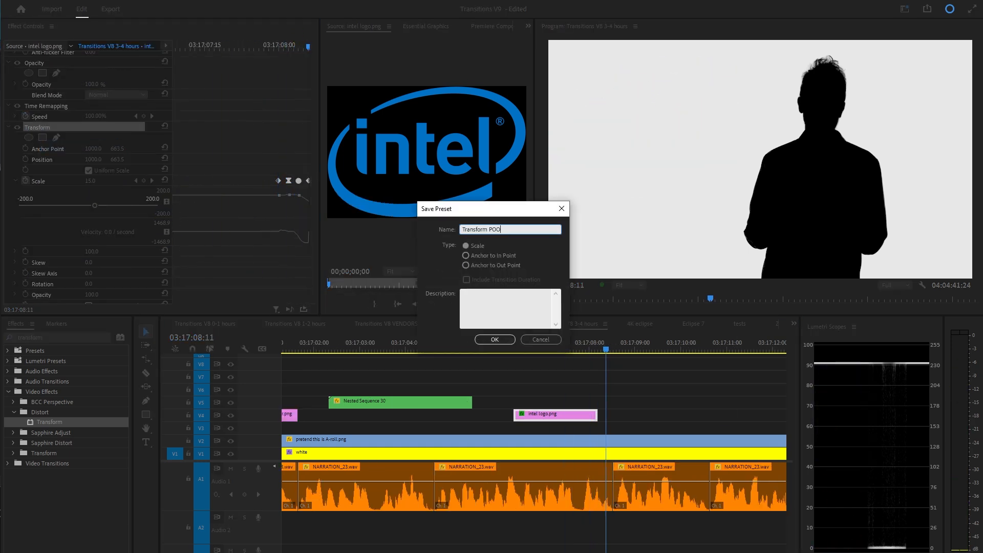
click(478, 266)
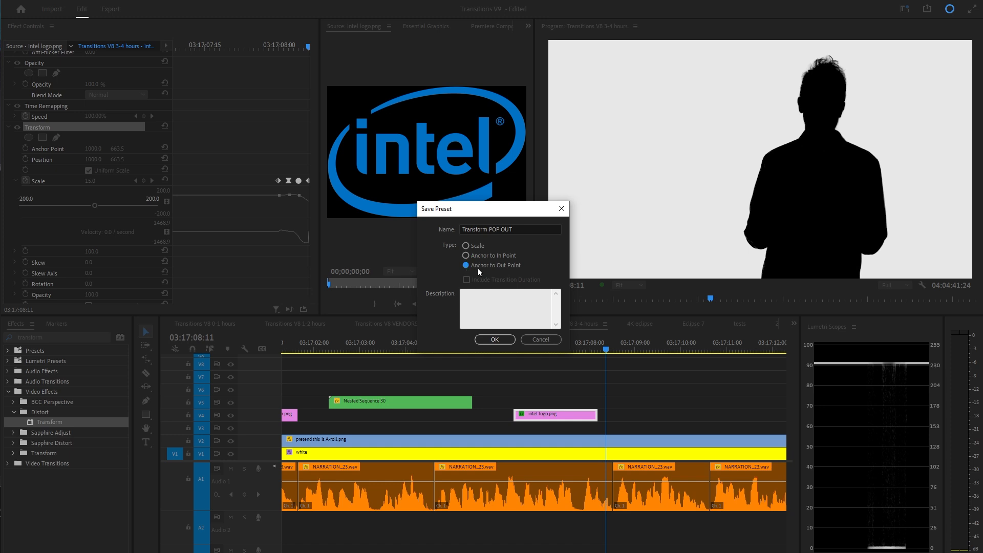
click(495, 340)
Review the logo clip's Transform and Transform (POP IN) keyframes and play the pop back.
drag(588, 348, 502, 350)
key(space)
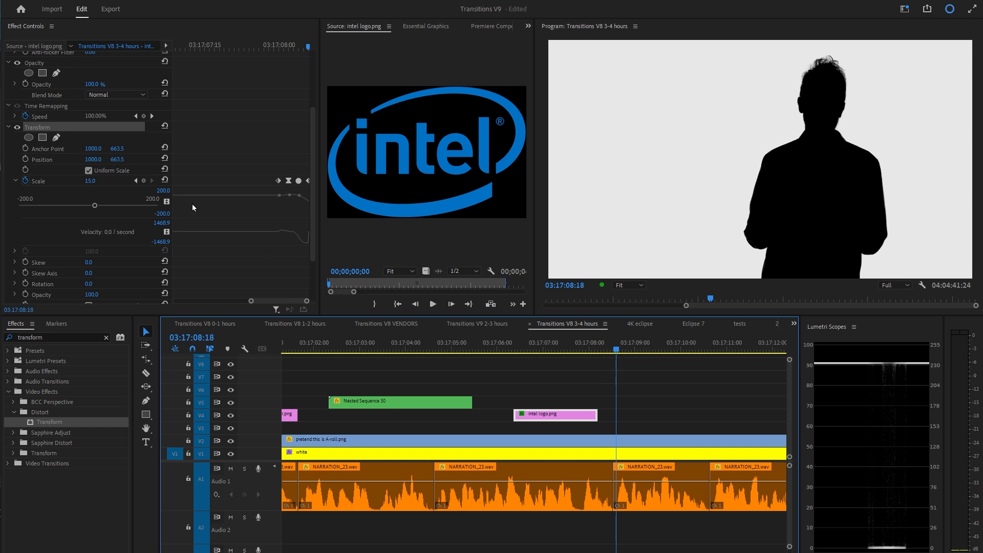
click(9, 127)
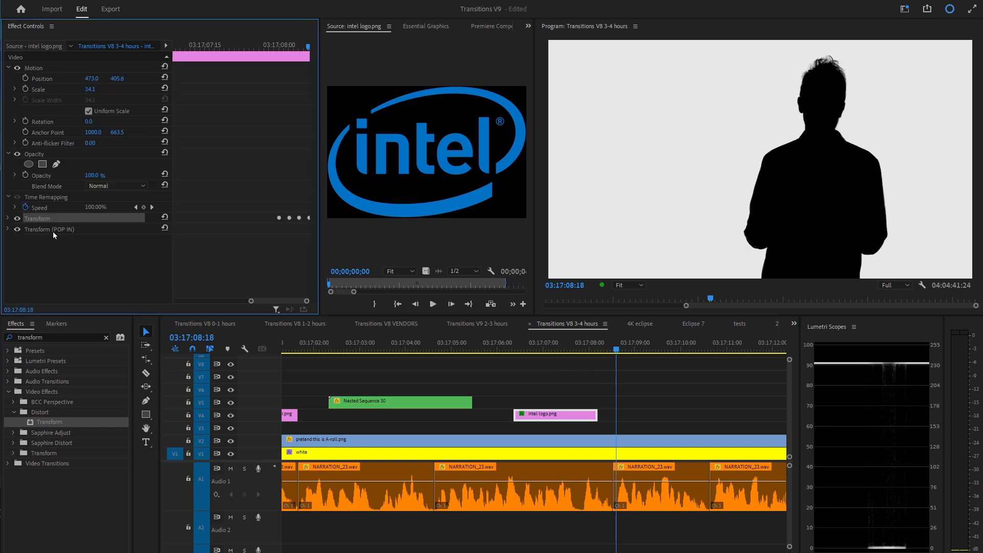
click(53, 231)
click(245, 252)
key(minus)
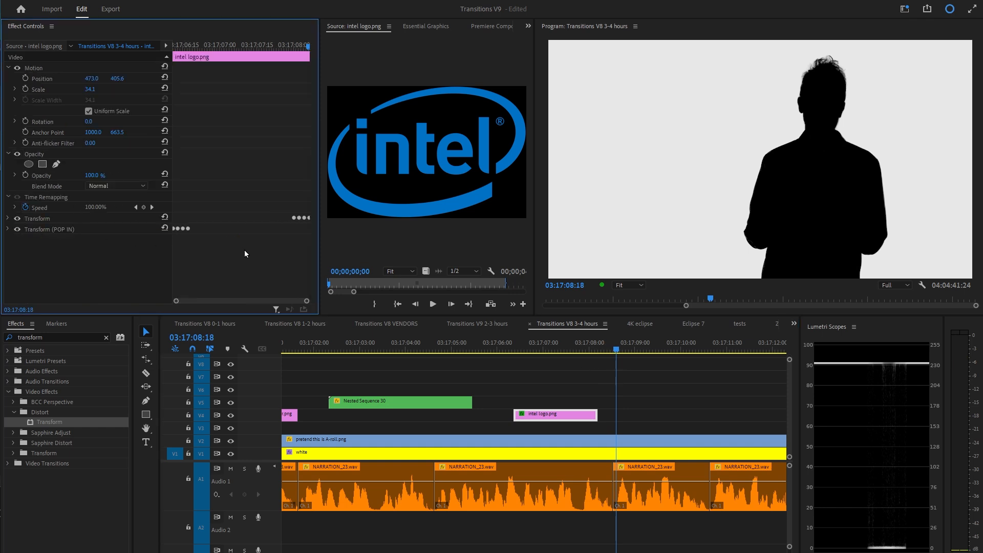
key(Up)
key(Up)
key(Up)
key(space)
key(space)
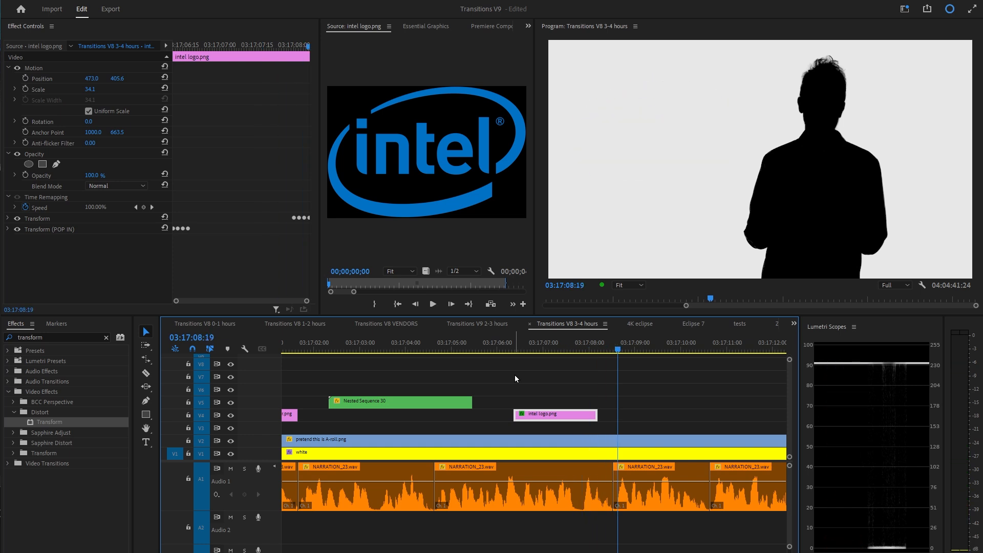
Lengthen the Intel logo clip by trimming its end later on the timeline, and play it back.
drag(599, 347, 548, 348)
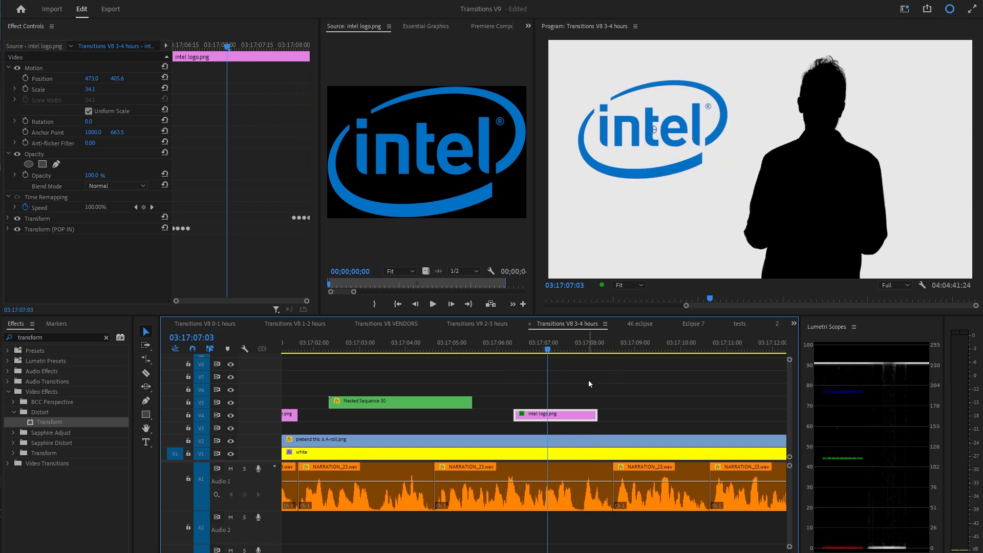
click(588, 380)
key(minus)
click(514, 349)
drag(564, 416, 628, 415)
key(space)
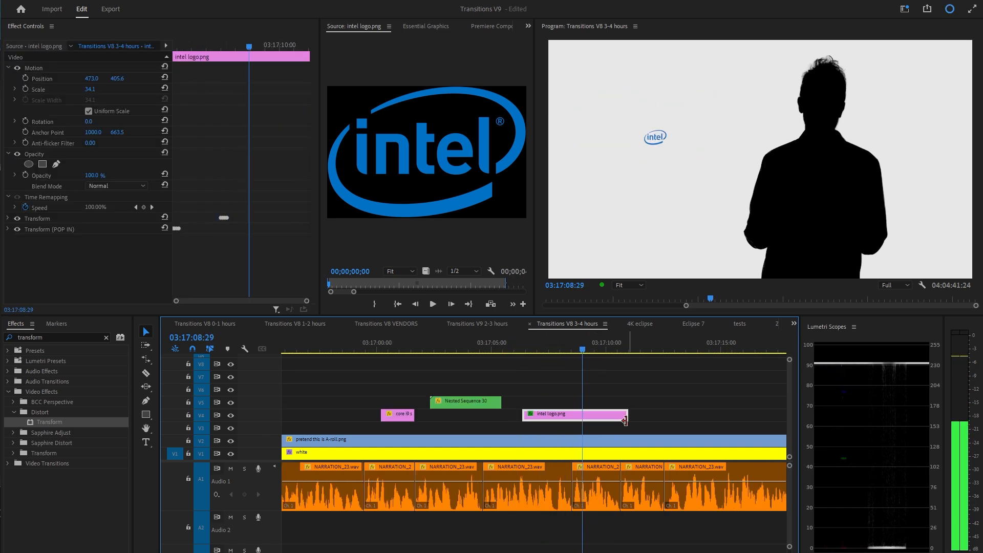
Move the Transform pop-out scale keyframes to the end of the lengthened logo clip and play it back.
click(553, 350)
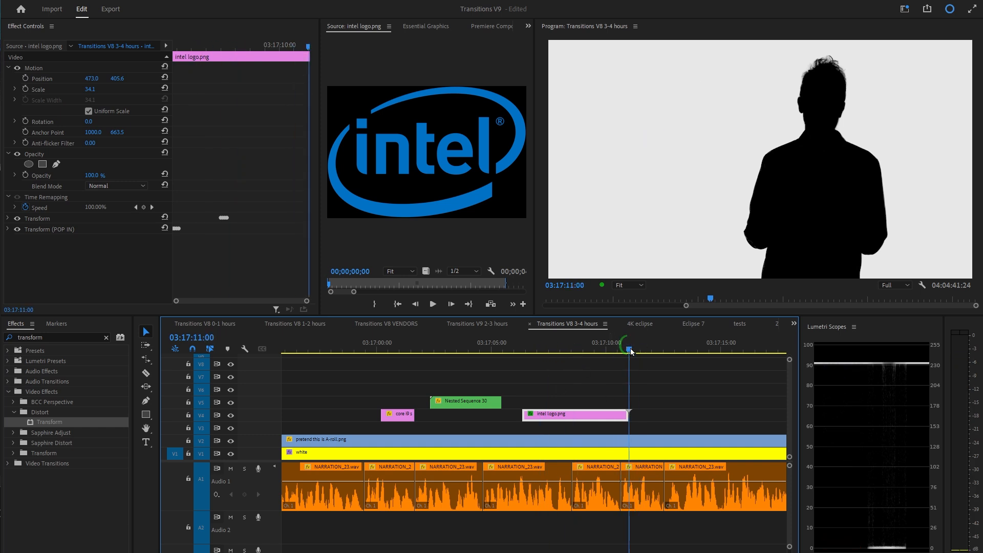
click(8, 219)
click(607, 351)
key(space)
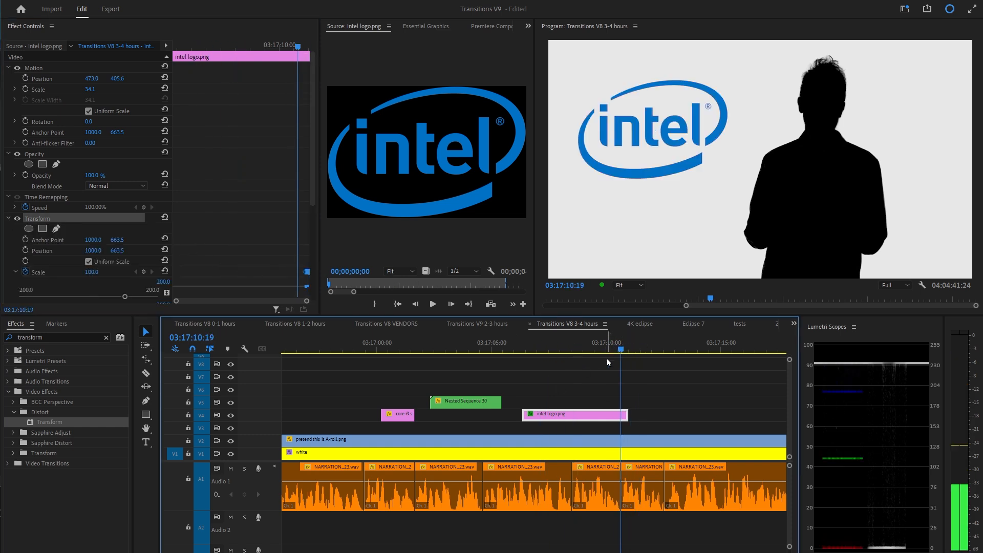
key(space)
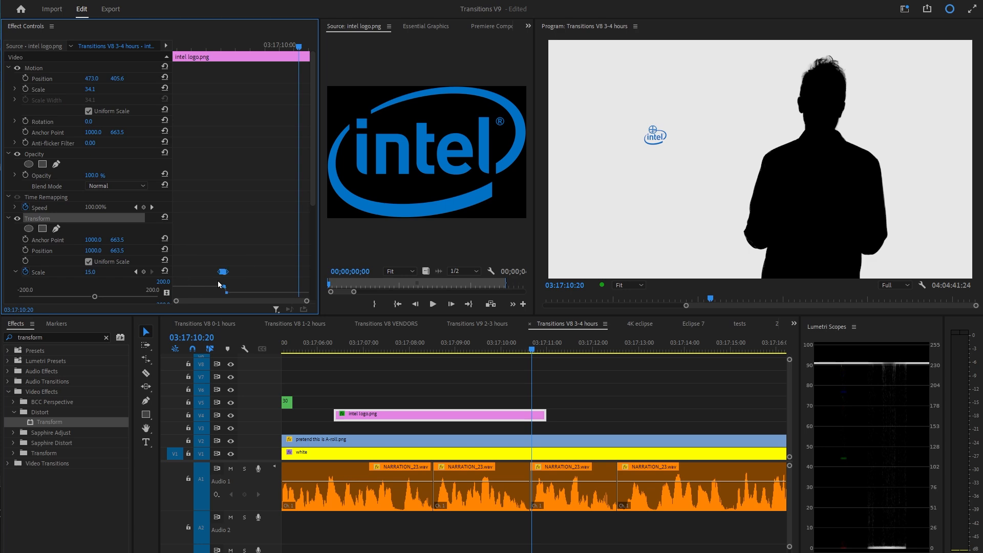
drag(223, 272, 302, 272)
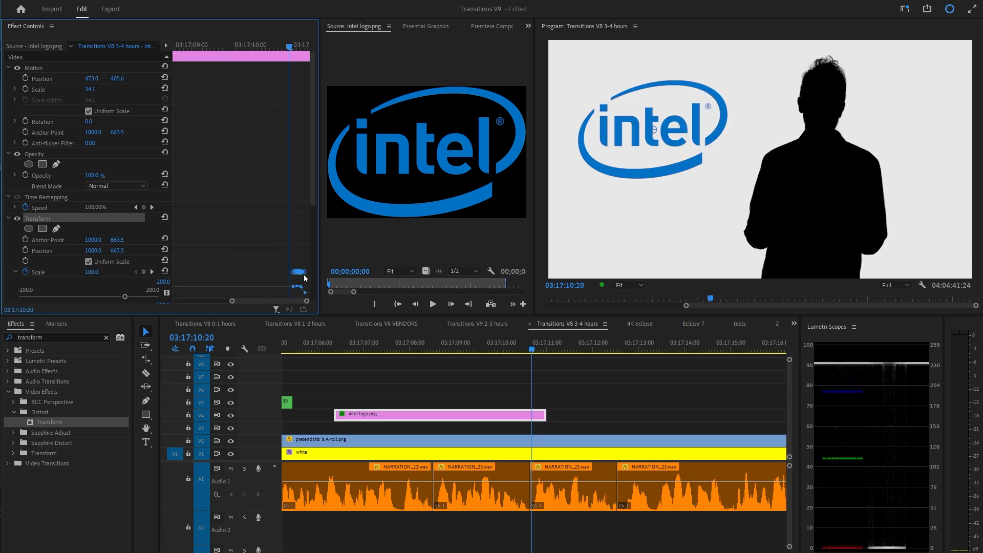
drag(176, 301, 289, 301)
drag(299, 272, 306, 272)
click(482, 350)
key(space)
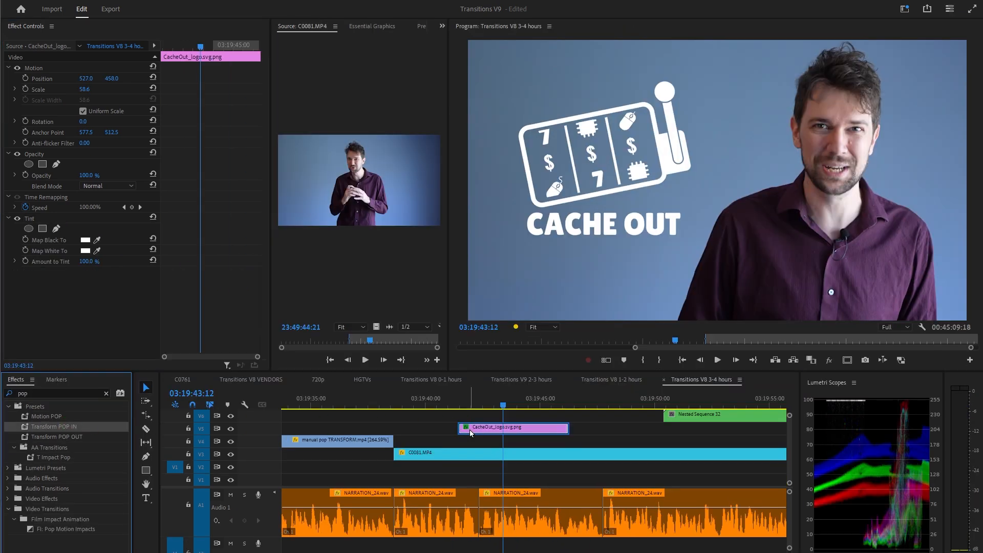
Apply the Transform POP IN and POP OUT presets to the Cache Out logo clip and play it back.
drag(69, 437, 497, 430)
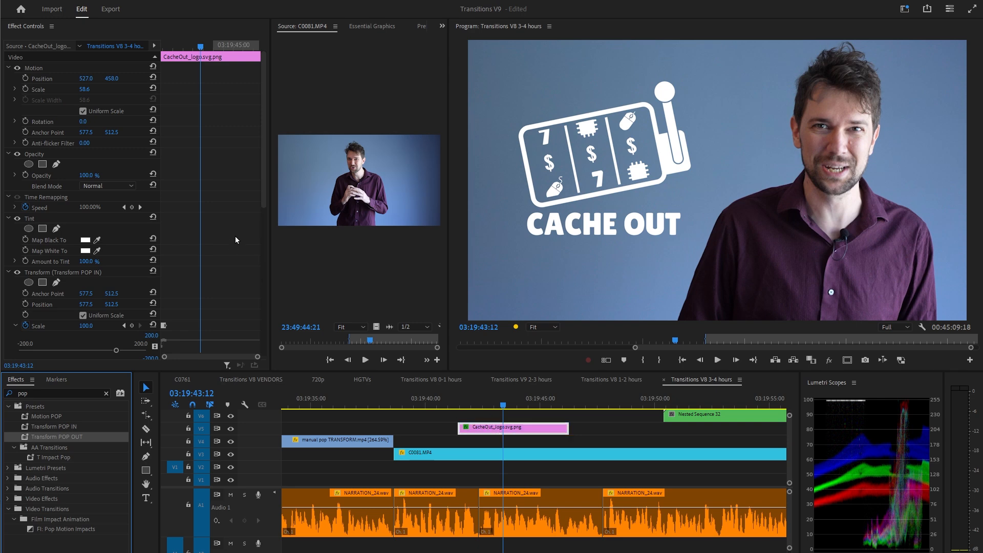
drag(236, 240, 199, 264)
click(447, 401)
key(space)
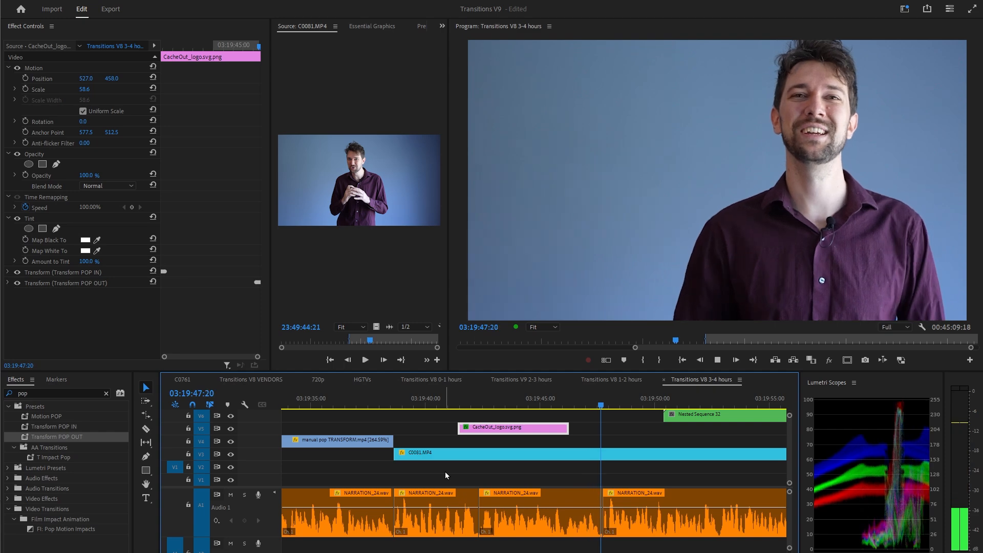
Apply the Transform POP IN and POP OUT presets to the nested sequence clip.
click(84, 423)
drag(78, 437, 468, 429)
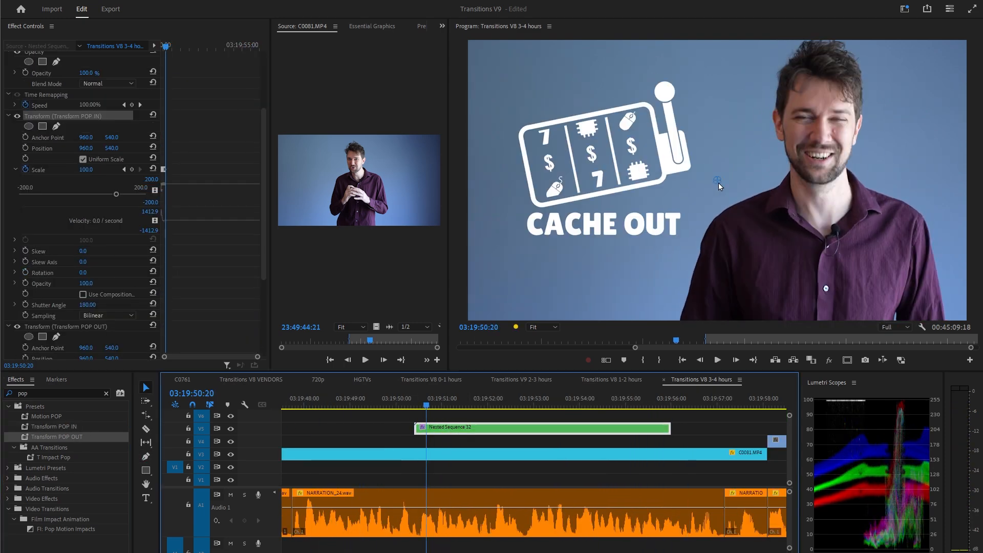
Move the POP IN Transform's anchor point onto the logo in the program monitor and play the pop.
drag(718, 183, 607, 165)
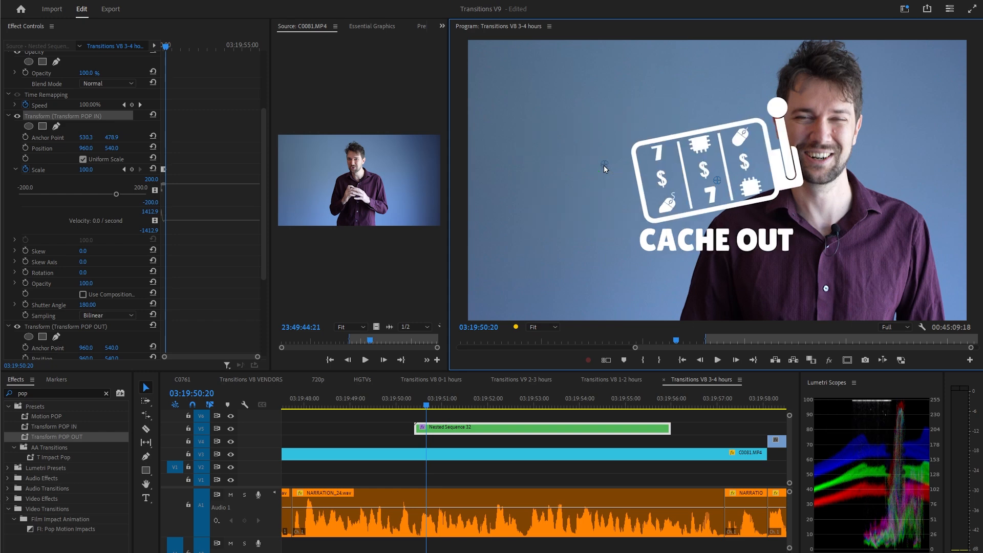
click(404, 404)
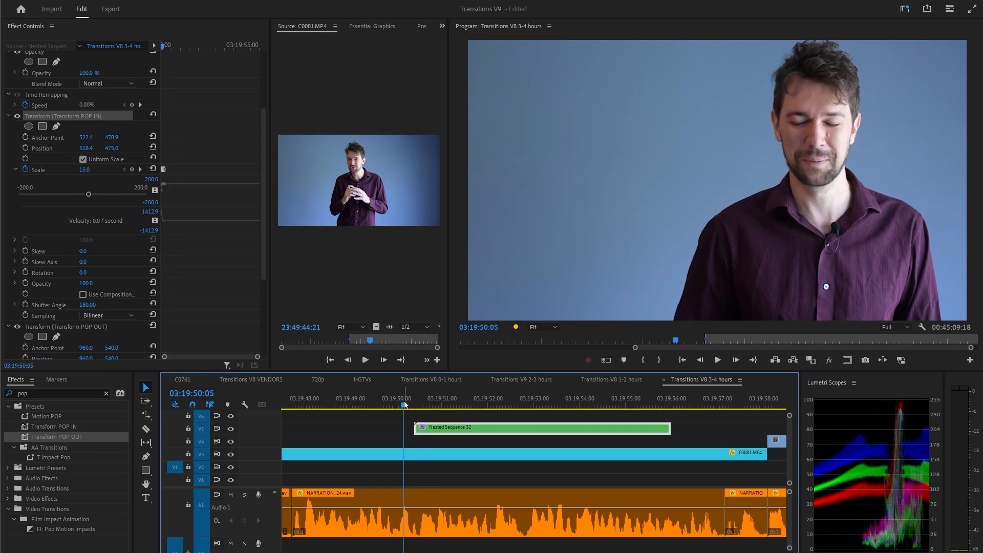
key(space)
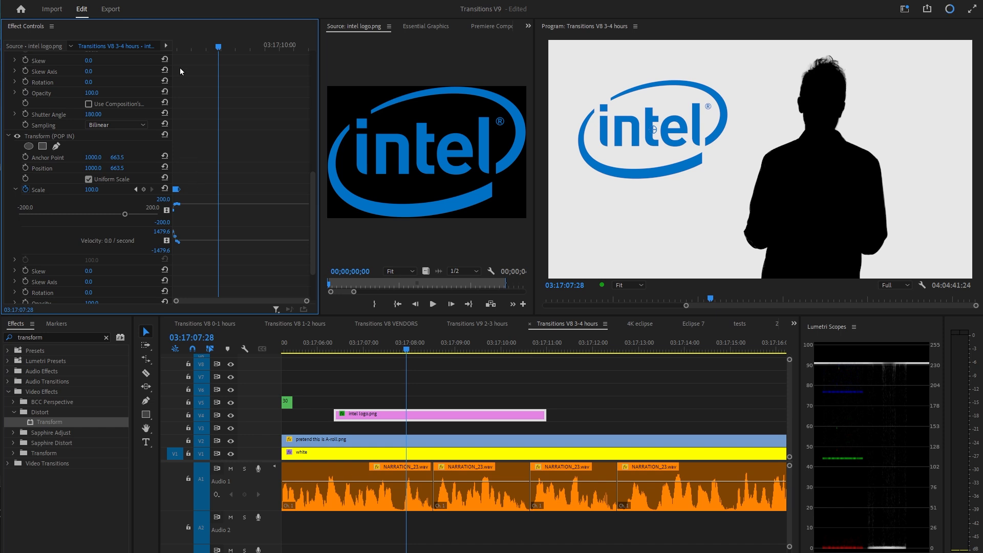
Spread the Intel logo's POP IN scale keyframes further apart and play the pop back.
click(173, 47)
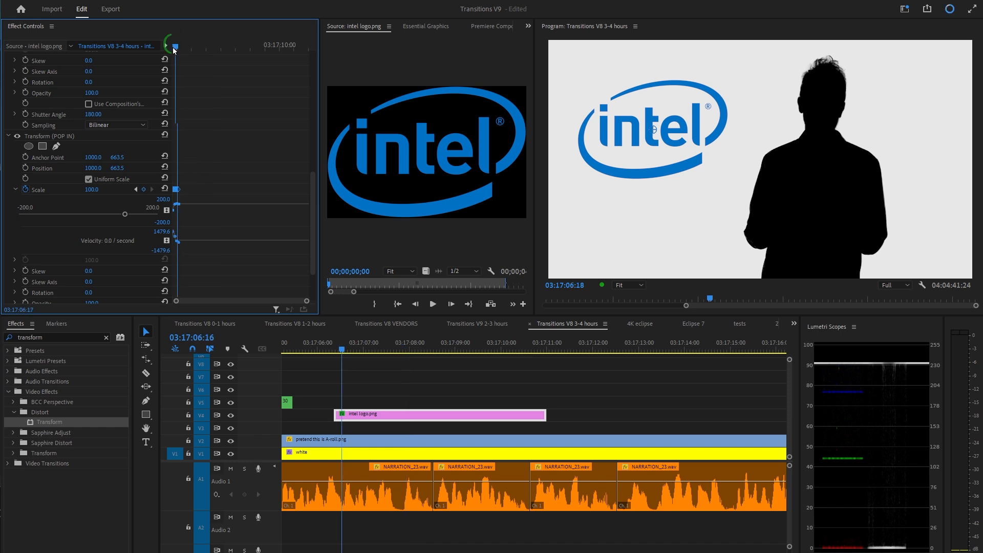
click(236, 190)
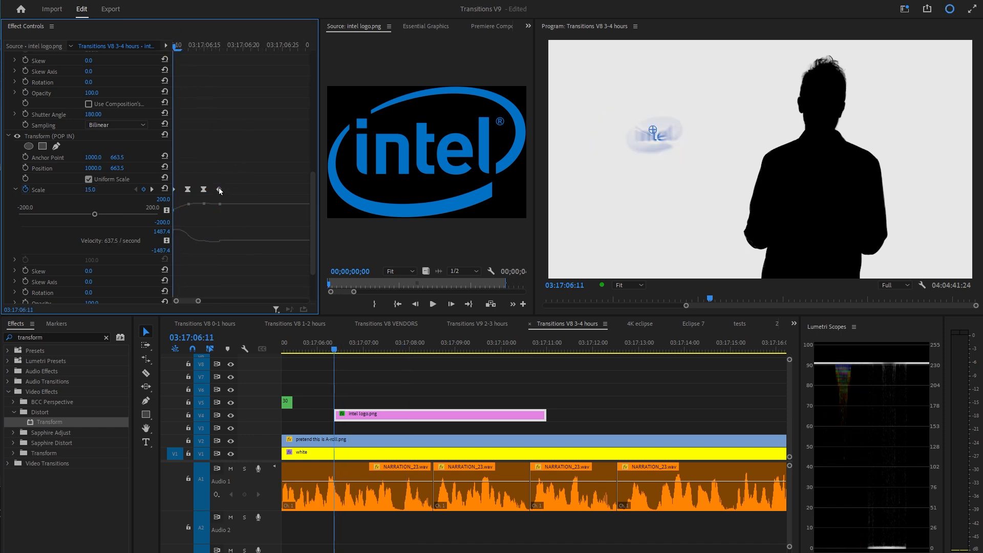
drag(217, 189, 245, 190)
key(space)
key(space)
click(330, 351)
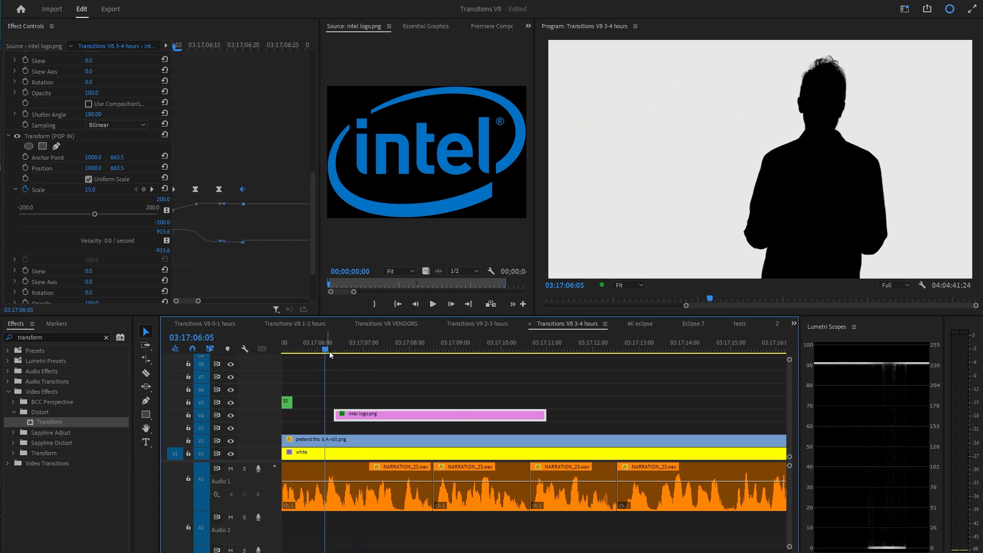
key(space)
key(space)
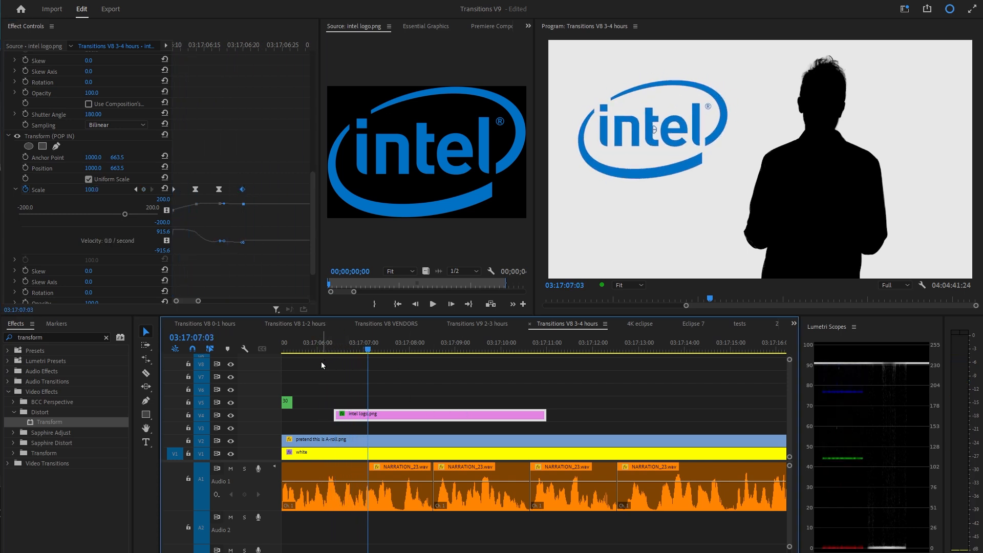
click(219, 45)
click(95, 190)
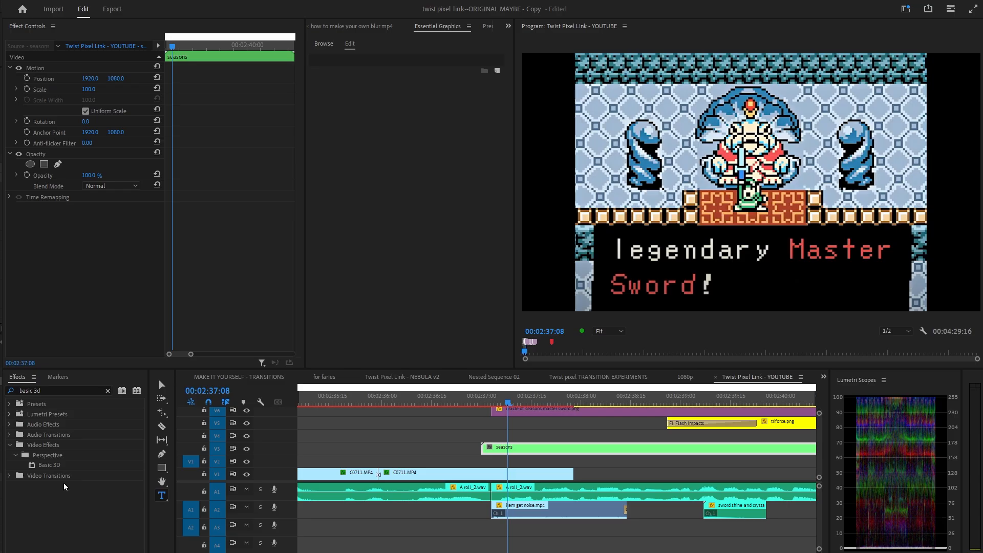
Examine the sRGB clip's Basic 3D swivel flip animation in the other project's sequence.
drag(46, 465, 143, 233)
key(space)
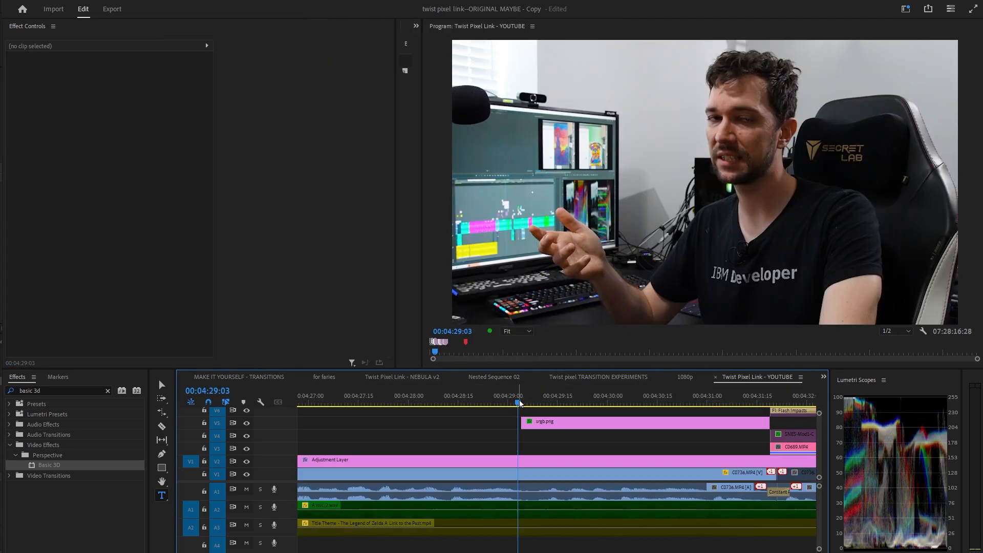
mouse_move(519, 401)
mouse_down()
mouse_move(569, 405)
mouse_move(514, 408)
mouse_up()
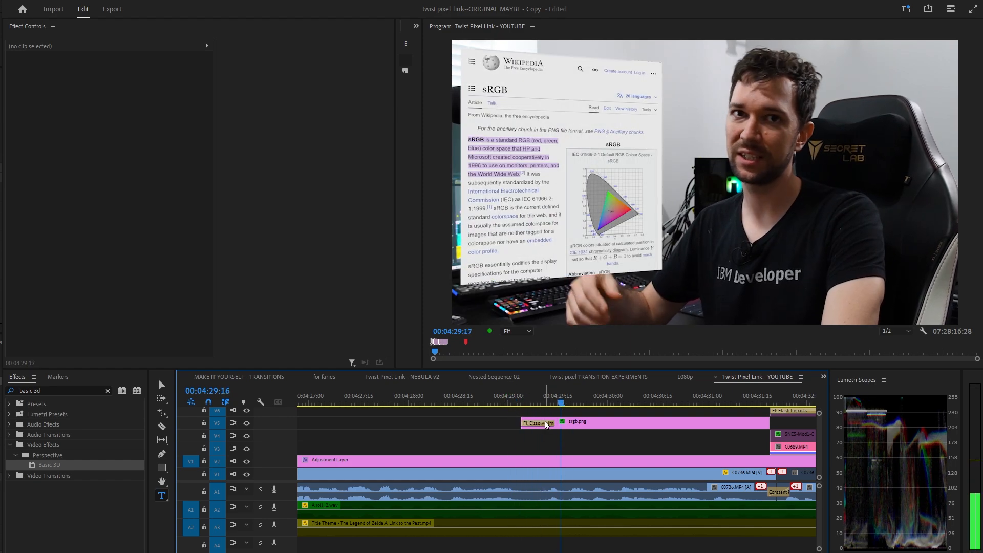
click(568, 427)
drag(288, 160, 296, 180)
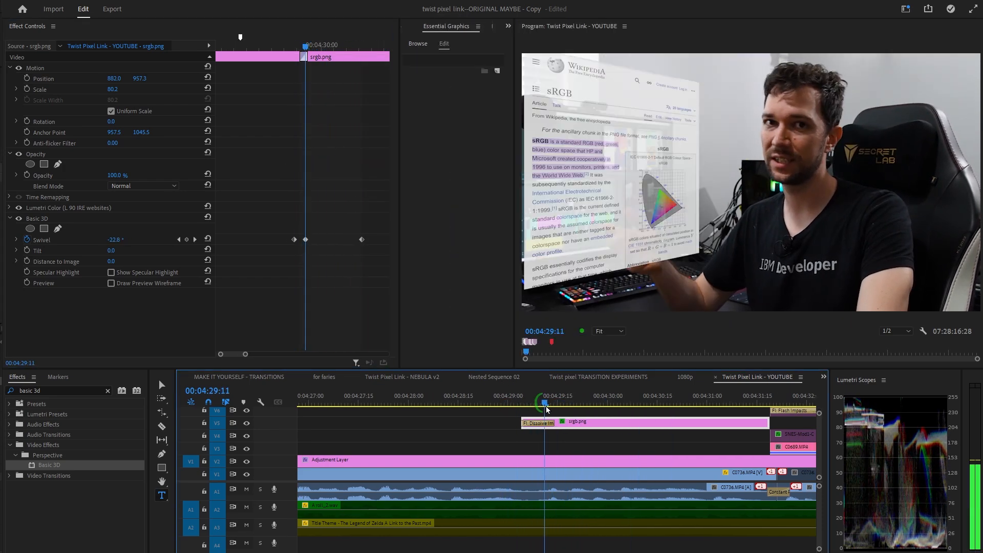
mouse_move(618, 419)
mouse_down()
mouse_move(520, 411)
mouse_move(669, 422)
mouse_move(765, 415)
mouse_move(630, 433)
mouse_up()
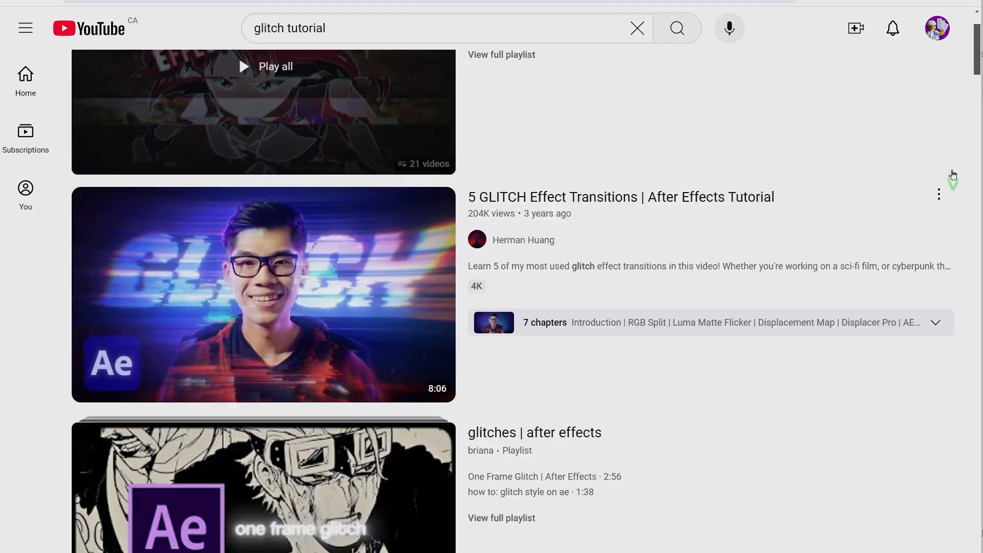
Switch to YouTube and scroll through the search results for glitch tutorials.
scroll(951, 175, down, 12)
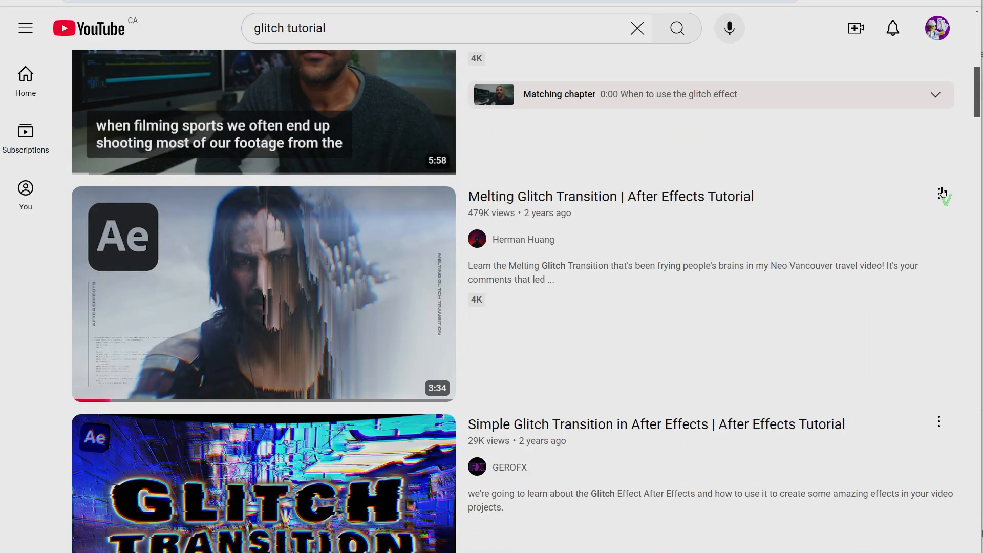
scroll(945, 200, down, 15)
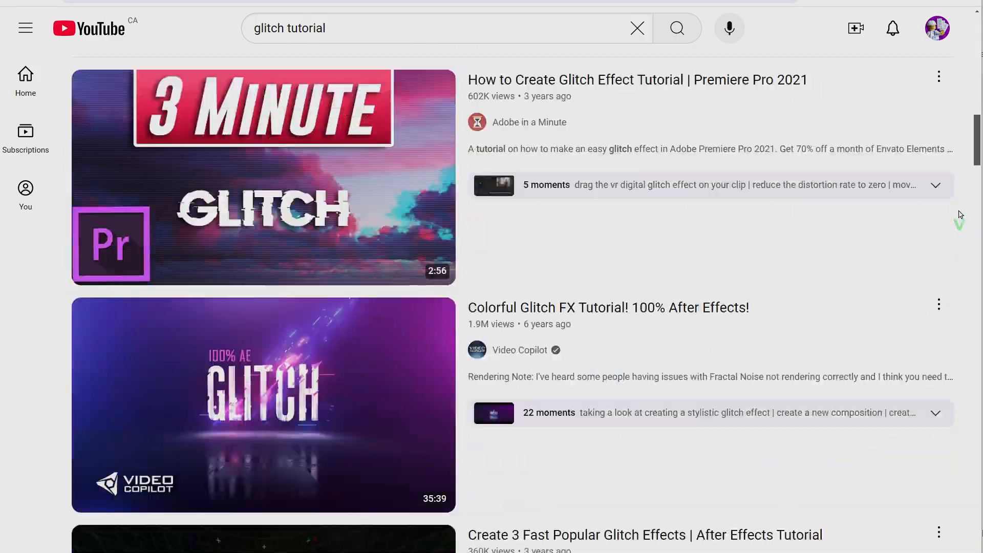
scroll(961, 214, down, 20)
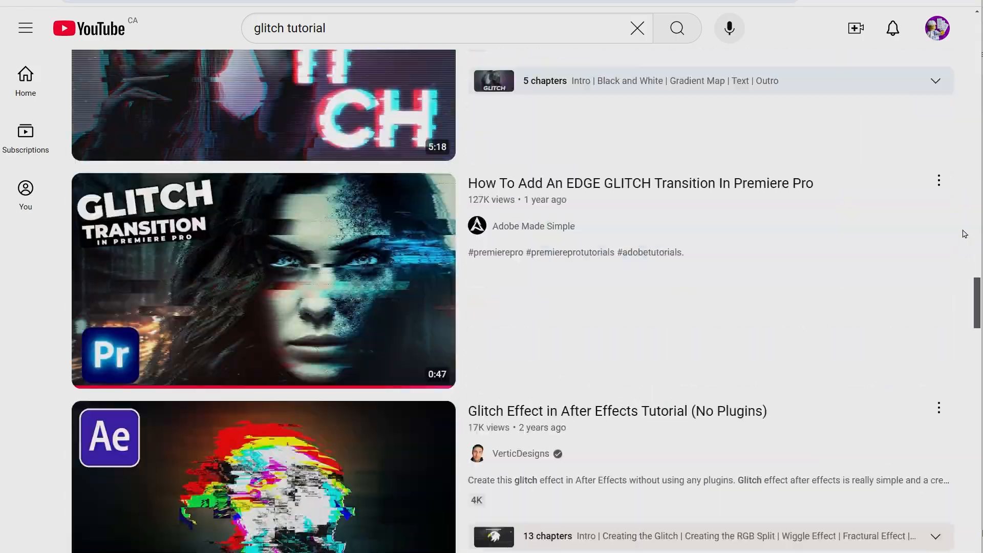
scroll(965, 234, down, 15)
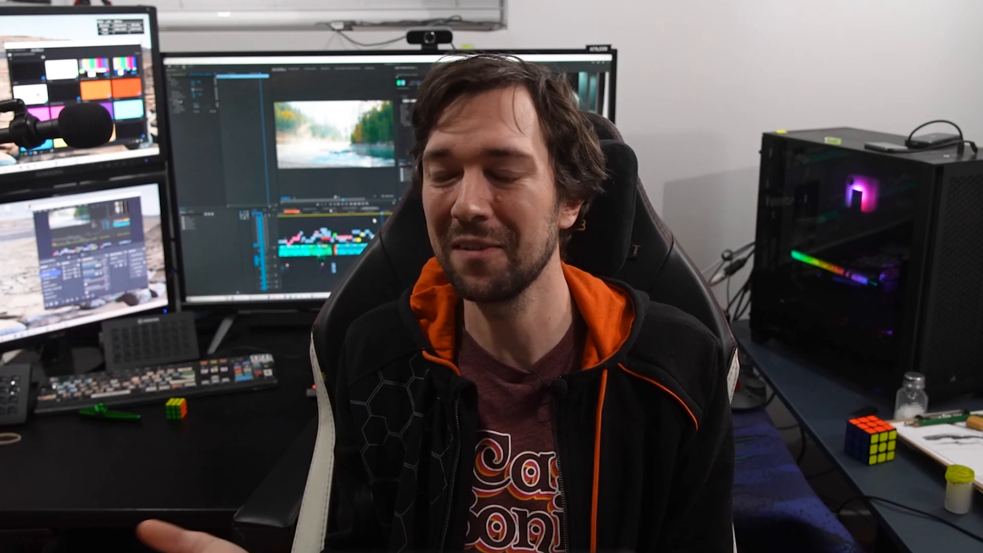